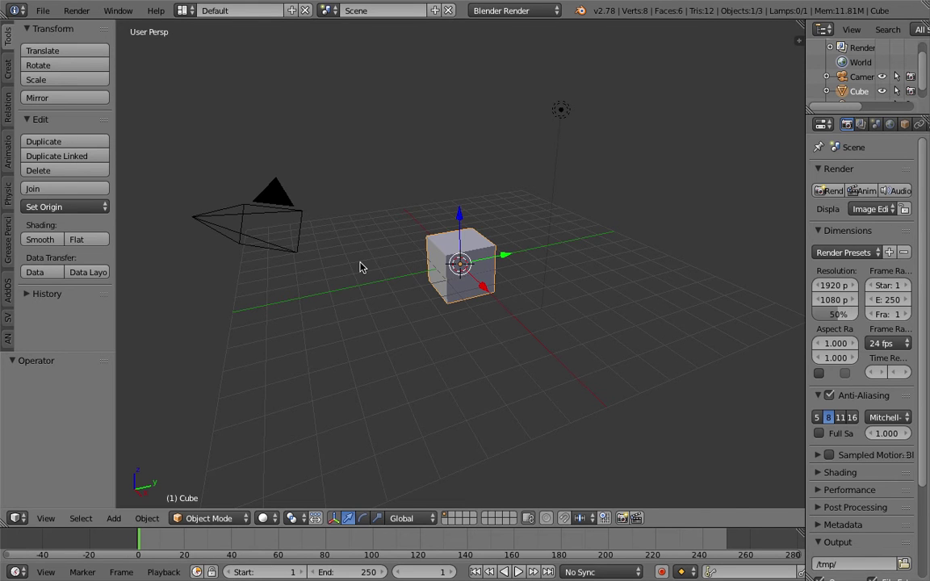
Switch to the Compositing screen layout and create a new Animation Nodes tree
middle_drag(357, 265, 532, 268)
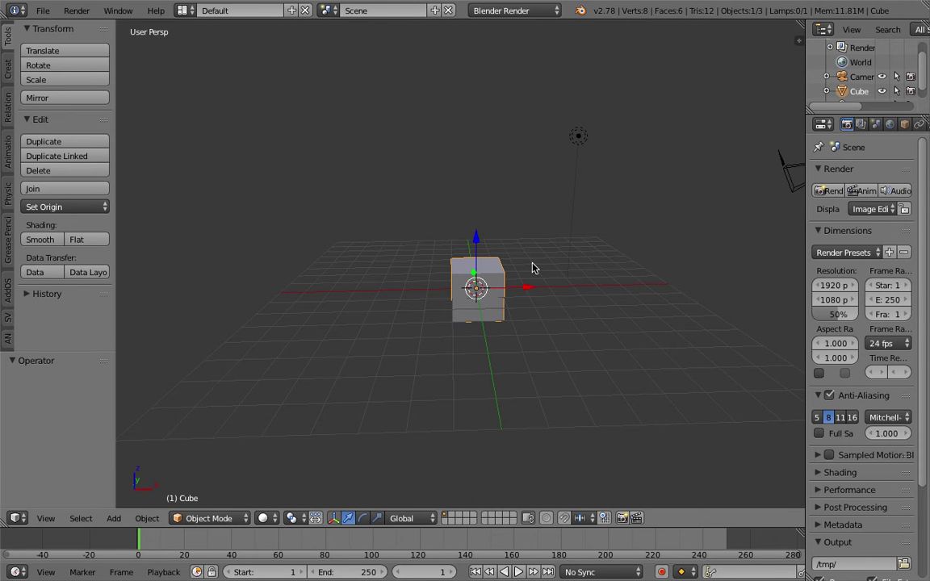
middle_drag(532, 268, 428, 226)
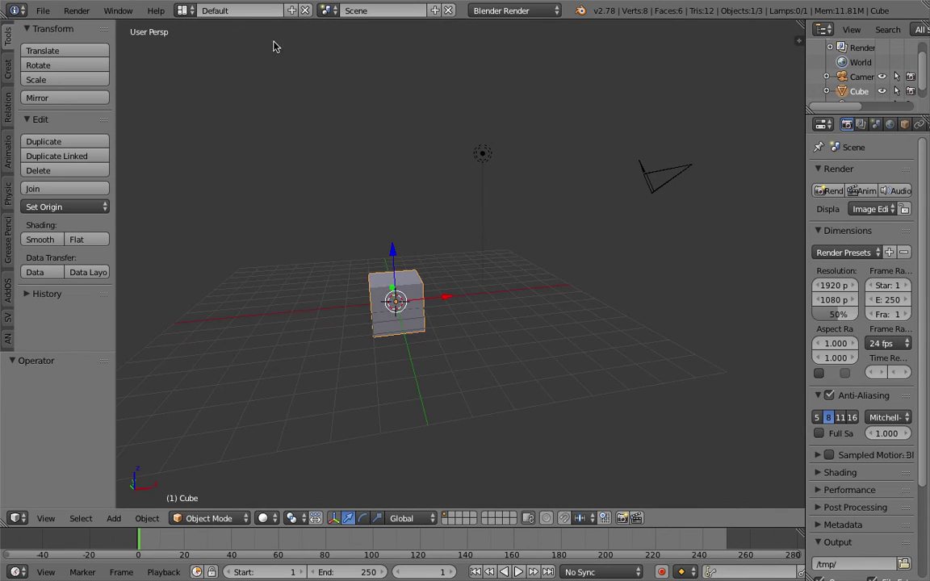
click(183, 10)
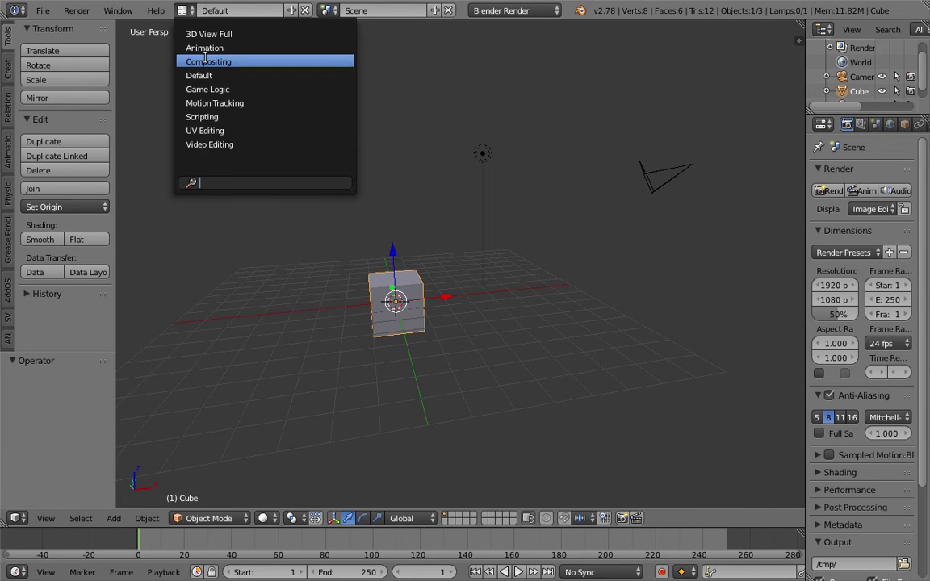
click(184, 62)
key(KP_0)
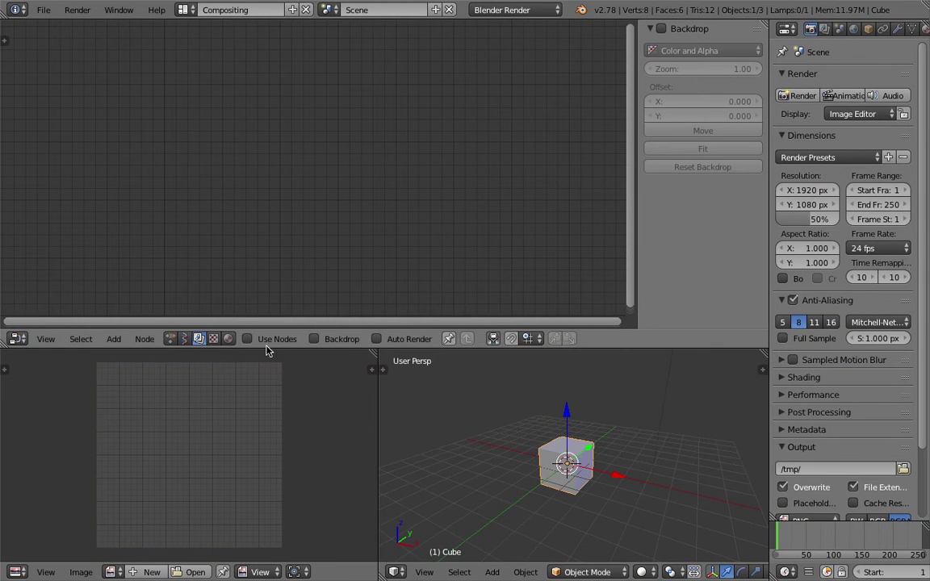
click(173, 340)
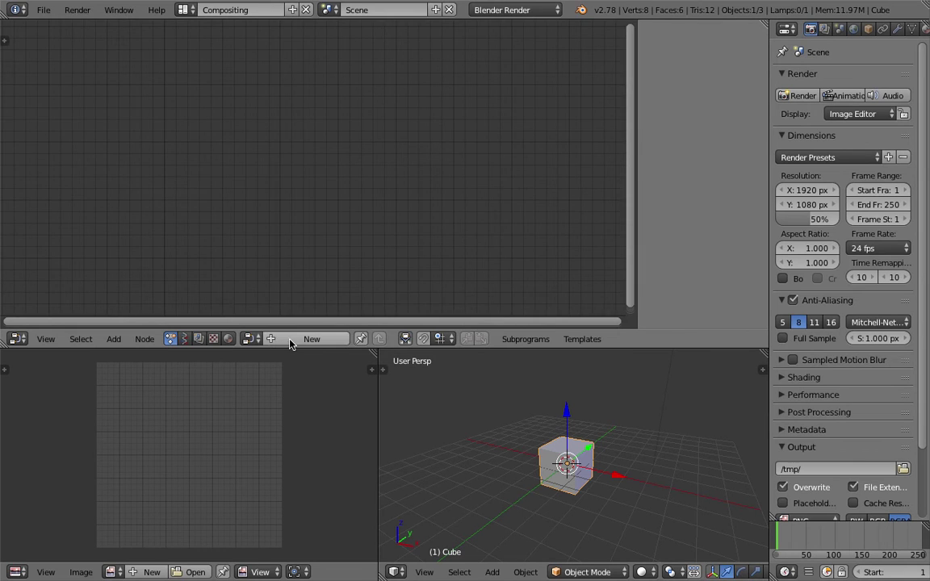
click(291, 341)
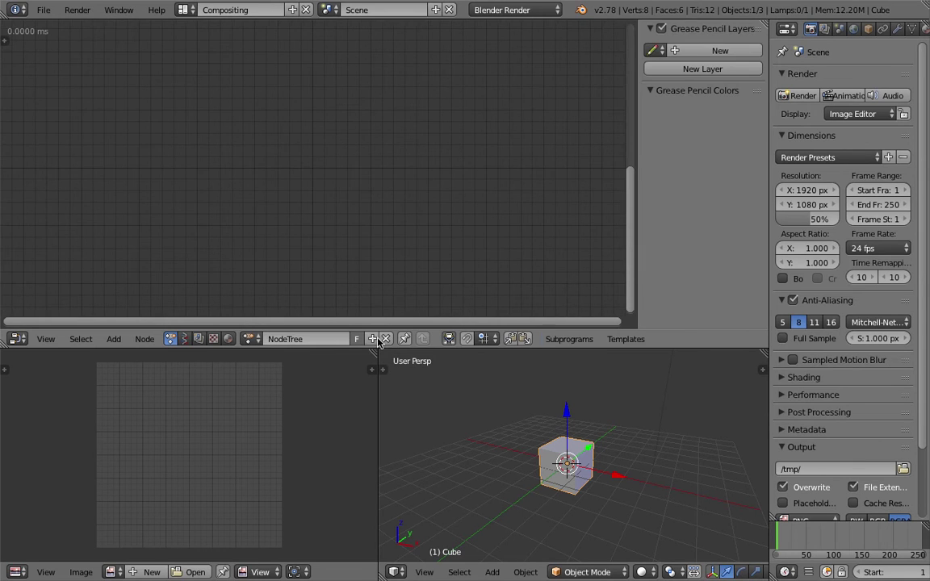
Insert the Simple Sound Controler template into the node tree and hide the node editor's properties sidebar
click(640, 340)
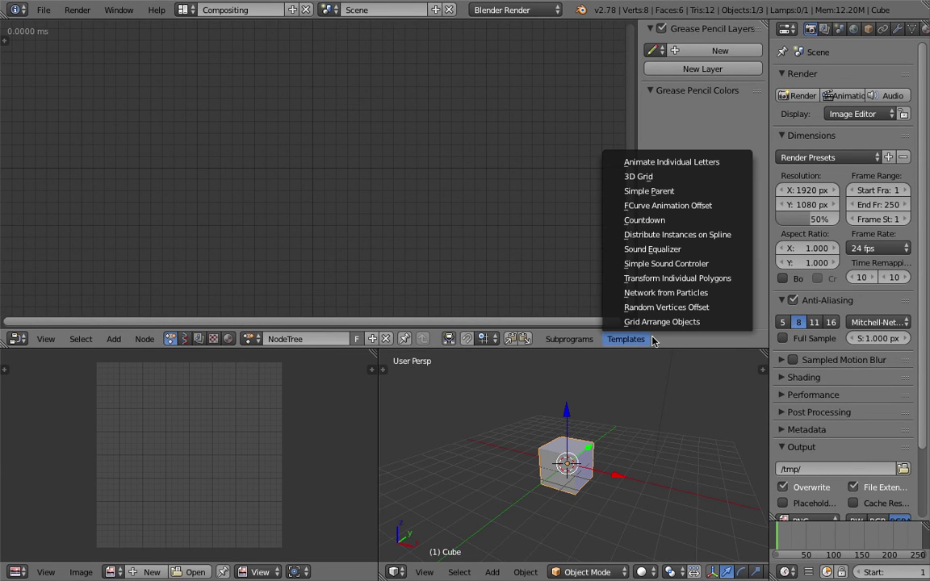
click(674, 265)
click(483, 145)
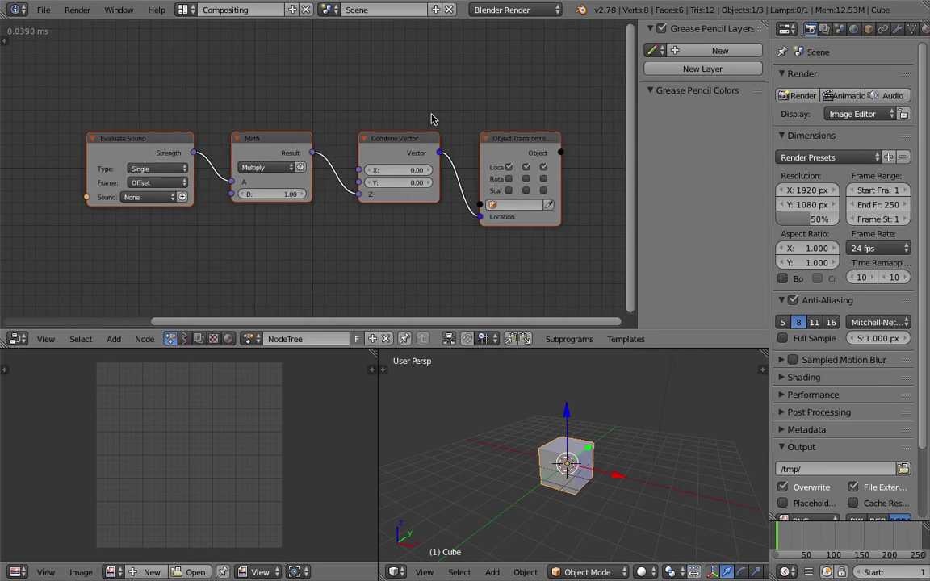
scroll(427, 119, down, 5)
middle_drag(437, 112, 537, 117)
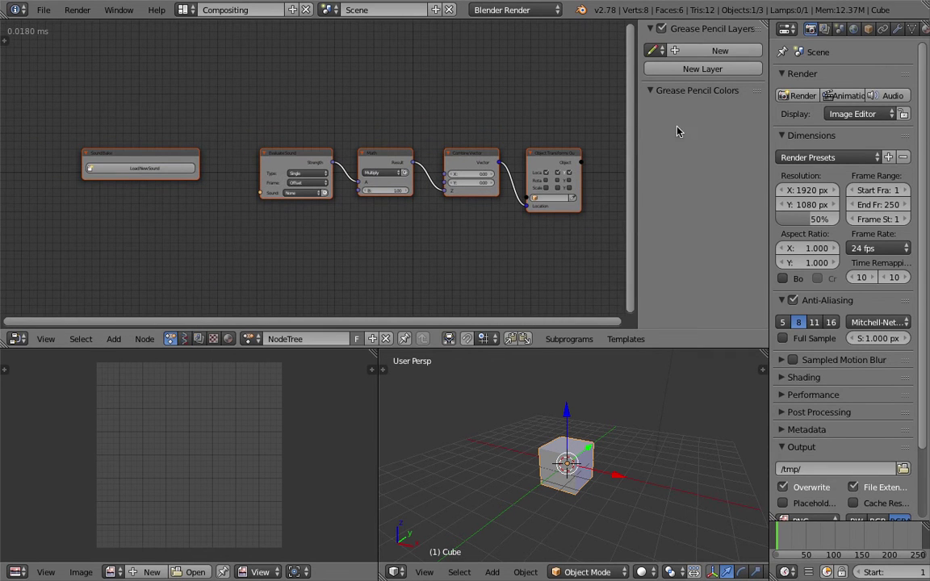
key(n)
scroll(529, 129, up, 2)
middle_drag(529, 129, 521, 118)
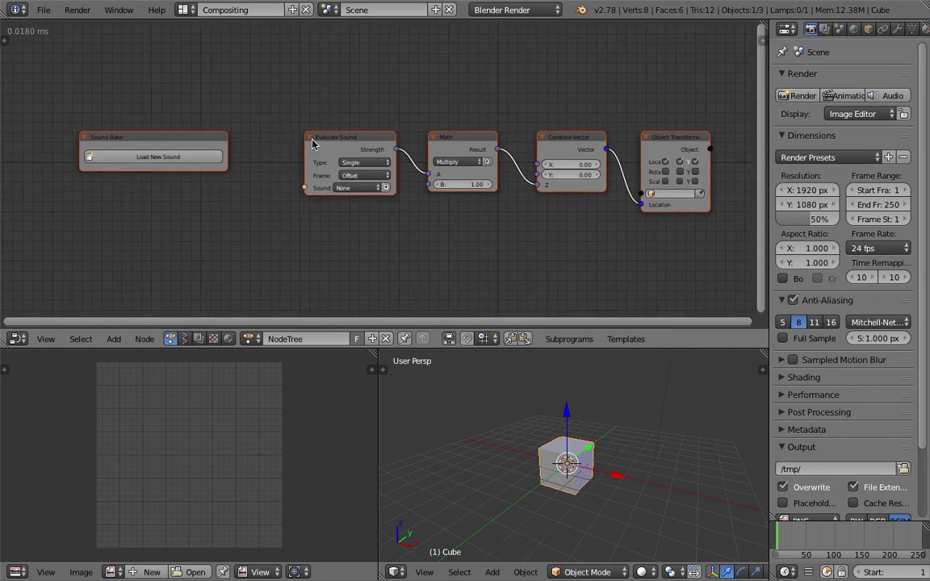
middle_drag(234, 112, 216, 121)
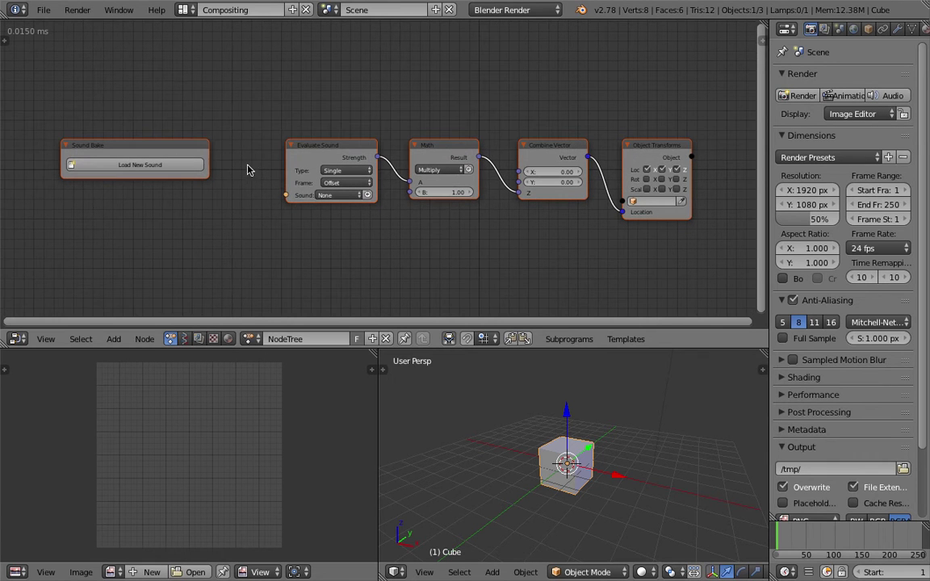
Load KulinaRaly_170119-123328.wav from the Desktop's _FIGURE_SOUNDS folder into the Sound Bake node
click(185, 166)
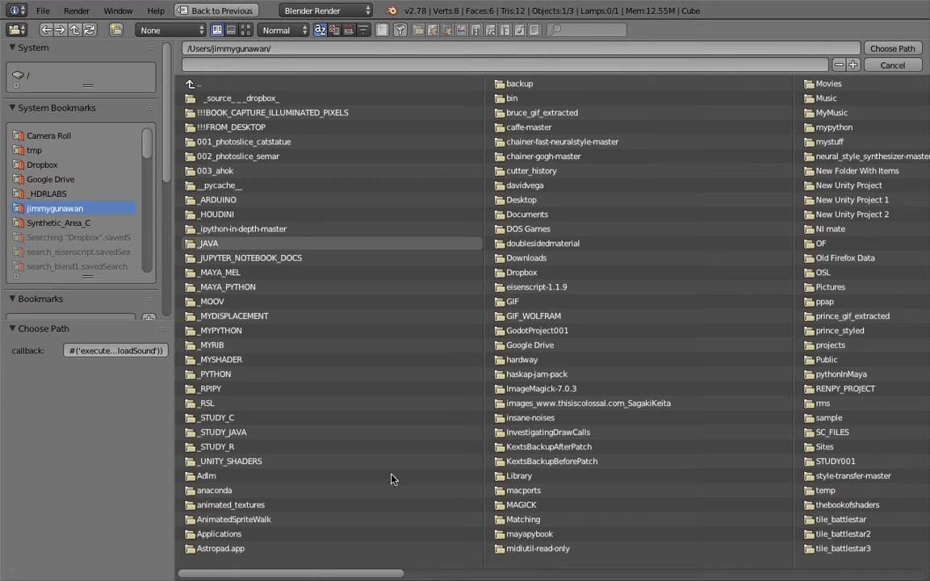
scroll(69, 257, down, 5)
scroll(67, 255, down, 2)
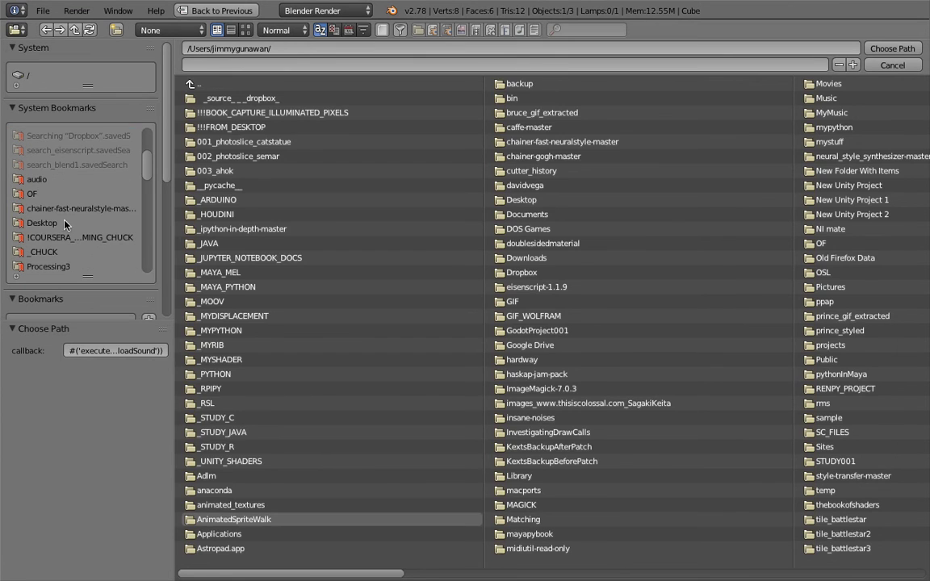
click(71, 225)
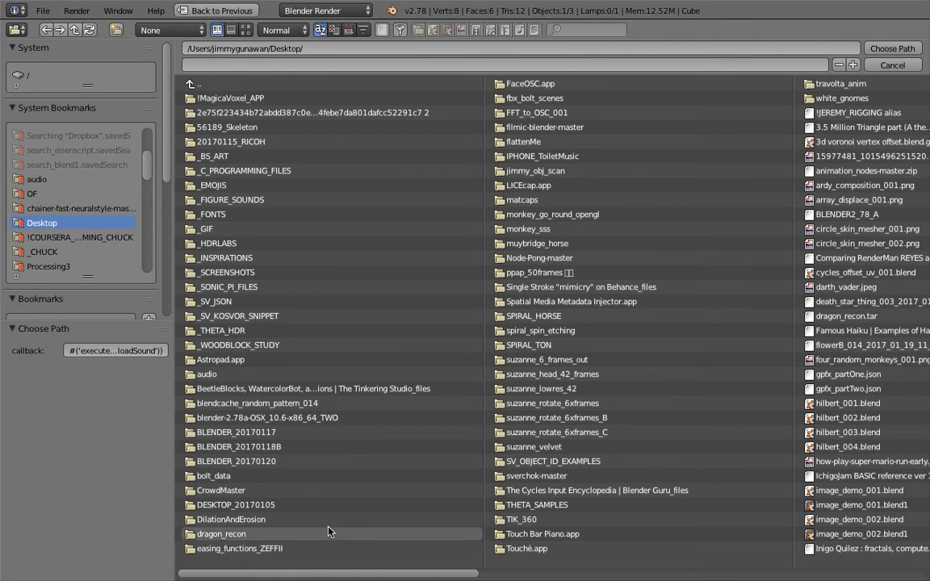
click(278, 200)
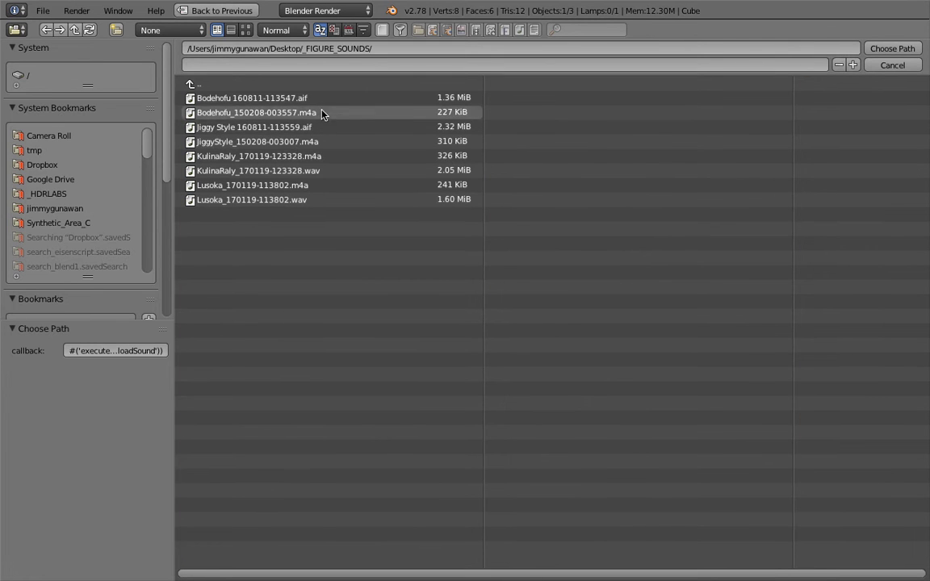
click(328, 171)
click(892, 49)
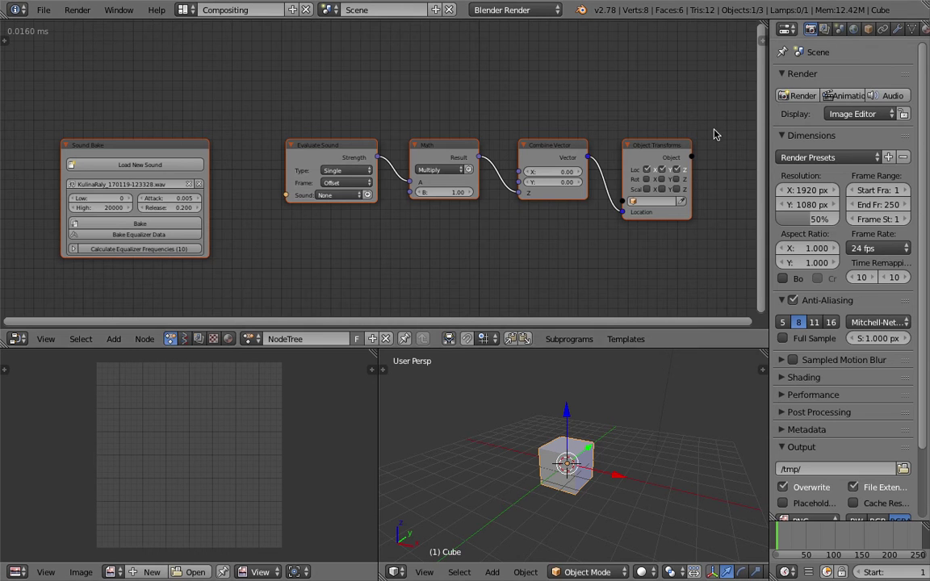
Bake the loaded sound in the Sound Bake node with the default frequency, attack and release settings
scroll(242, 211, down, 1)
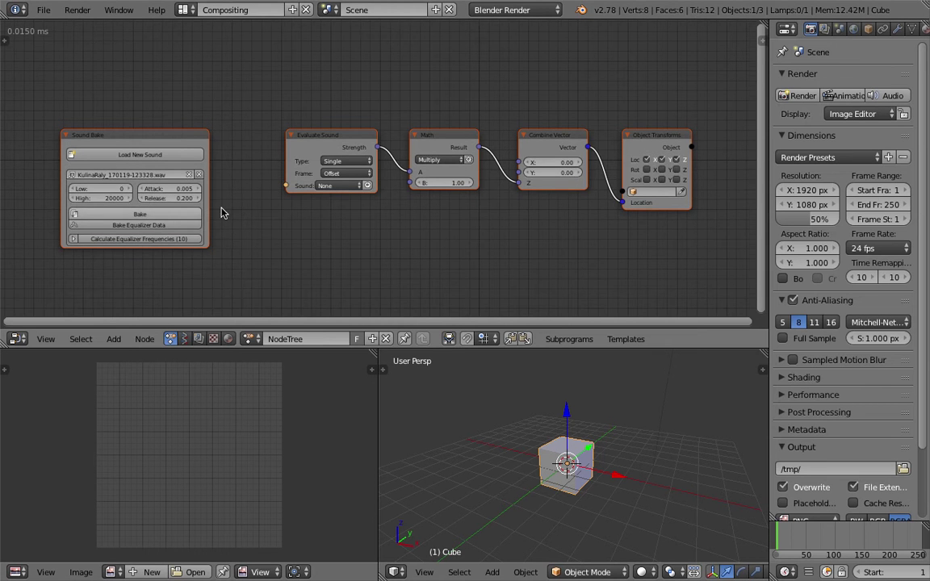
scroll(223, 214, up, 3)
scroll(326, 210, down, 1)
scroll(274, 212, up, 2)
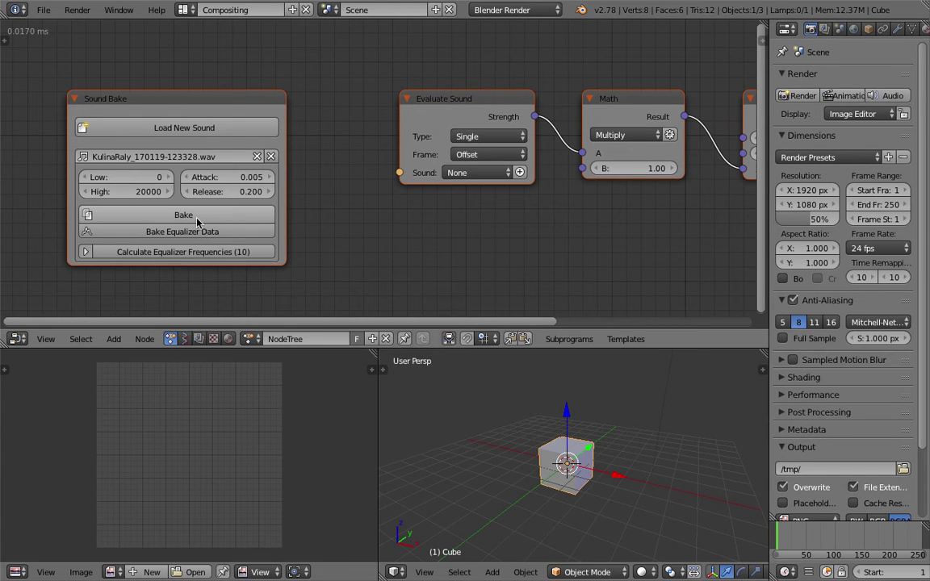
click(196, 216)
Set the Evaluate Sound node's sound to the baked #0 KulinaRaly_170119-123328.wav Single data and widen the node
scroll(370, 256, down, 2)
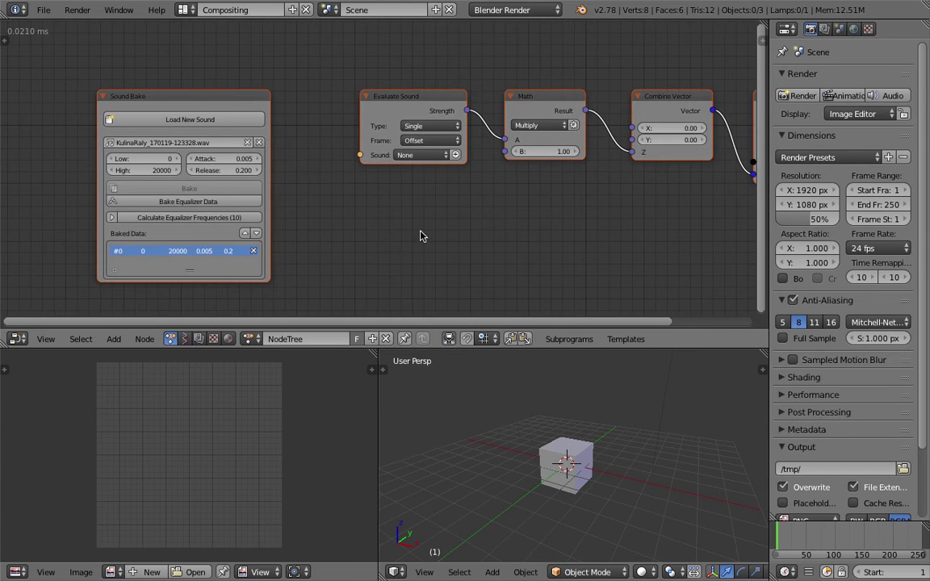
ctrl+scroll(320, 241, down, 2)
ctrl+scroll(298, 202, down, 2)
click(279, 165)
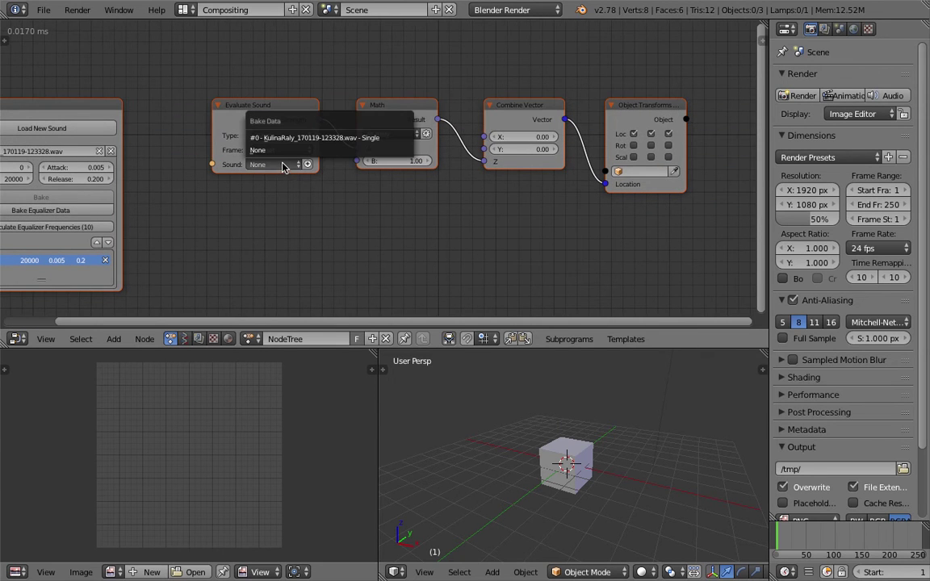
click(289, 138)
scroll(297, 183, up, 2)
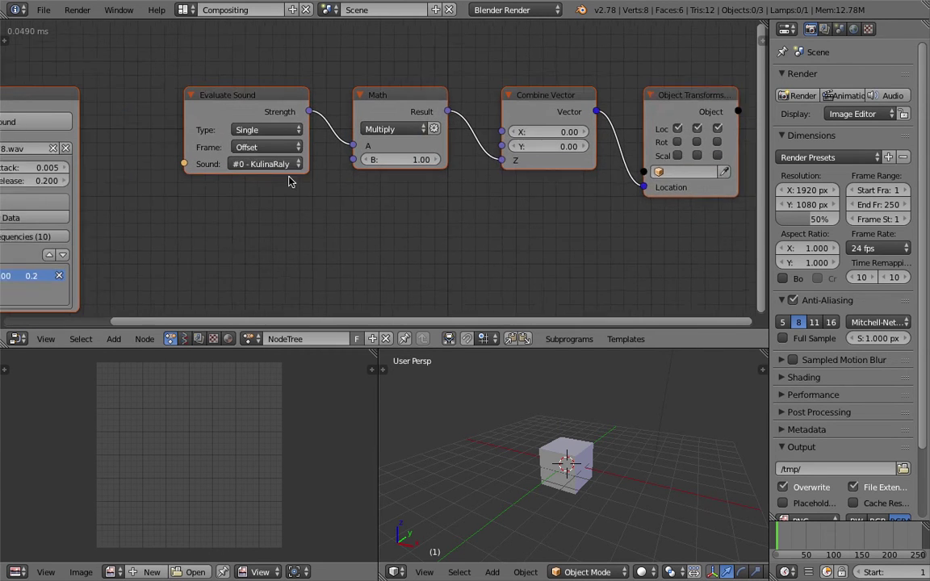
drag(169, 134, 123, 121)
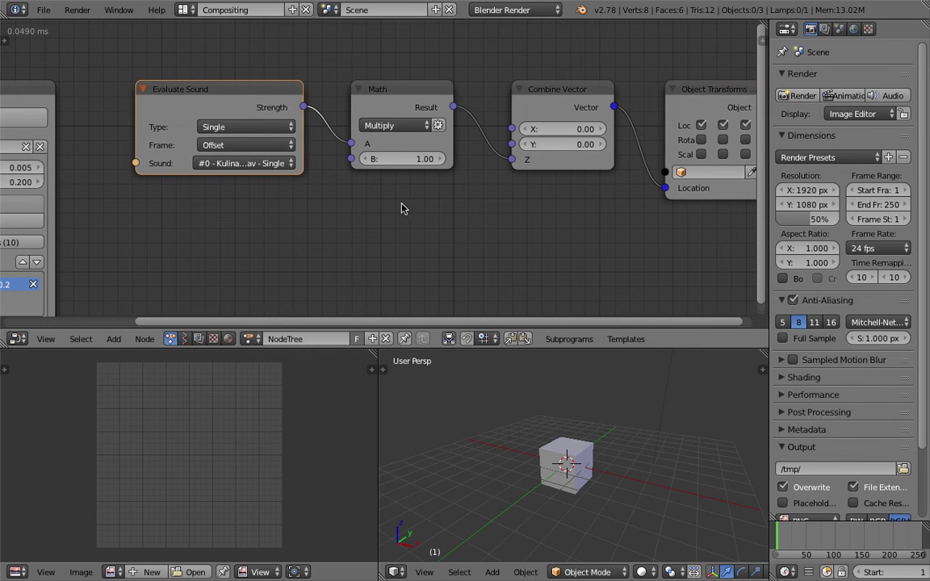
middle_drag(480, 235, 390, 253)
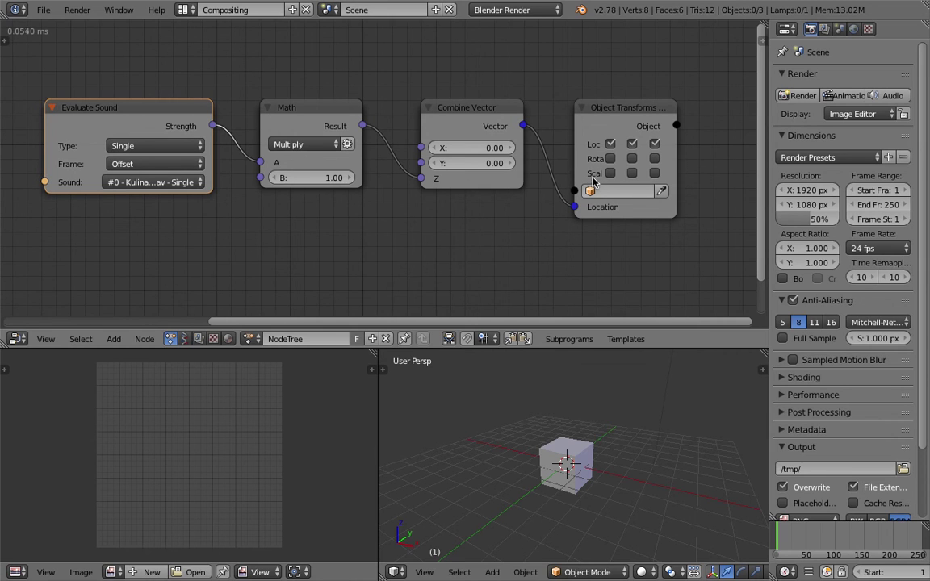
click(609, 191)
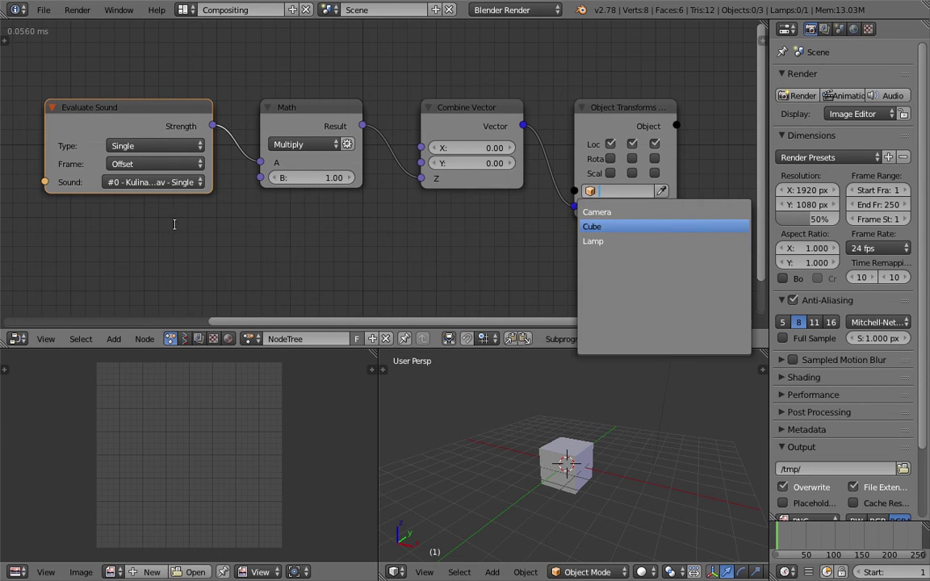
click(174, 225)
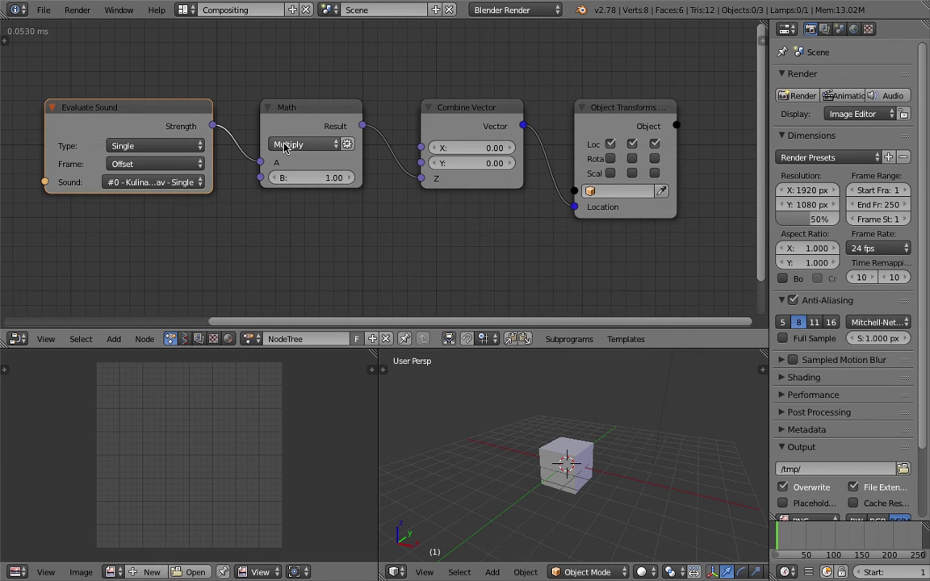
click(598, 192)
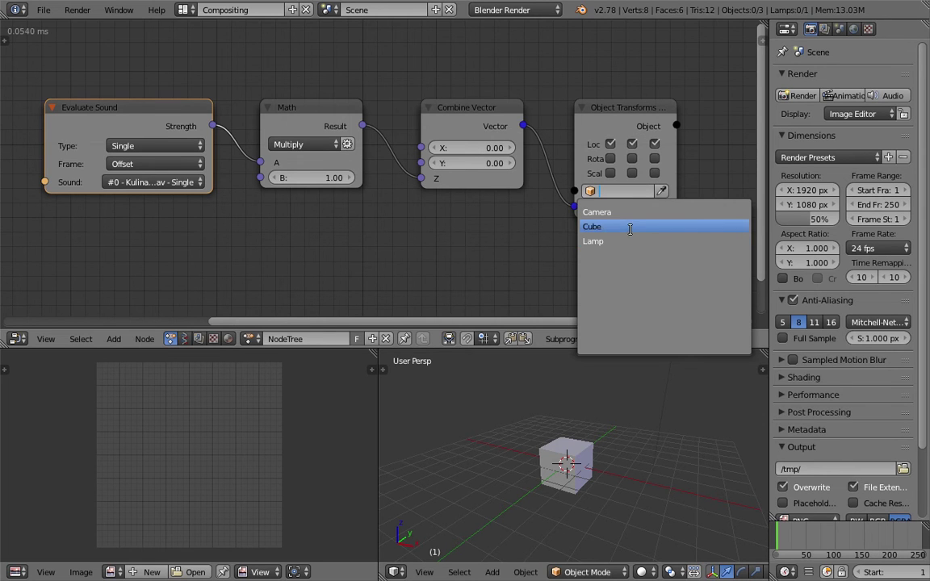
Delete the default cube and add a Monkey mesh in its place
right_click(590, 456)
key(Delete)
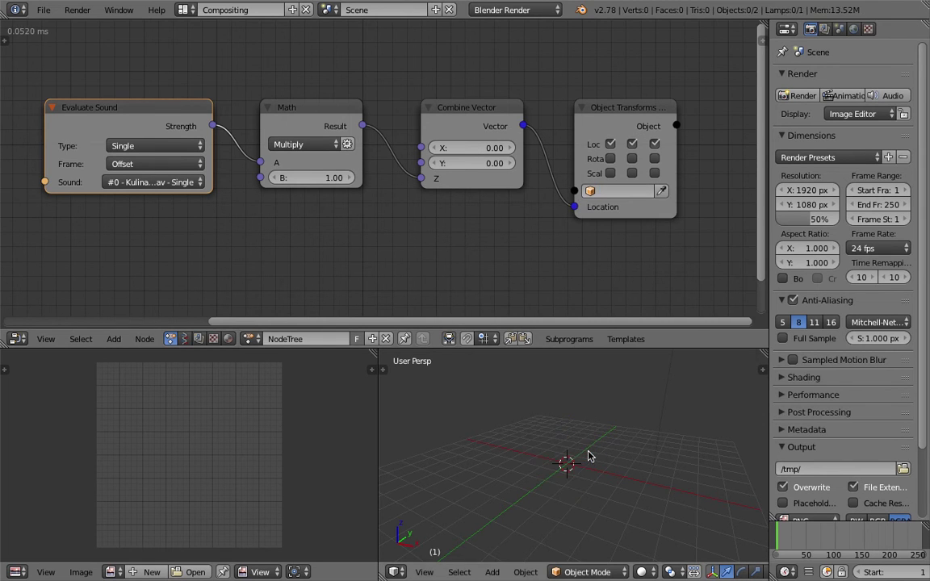
key(shift+a)
mouse_move(597, 360)
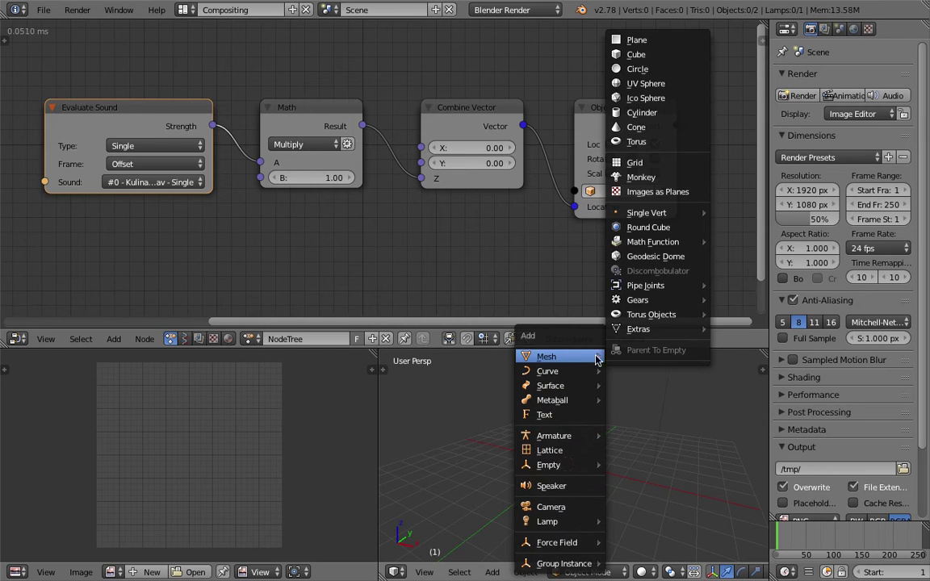
click(640, 177)
middle_drag(599, 437, 607, 434)
scroll(607, 434, up, 3)
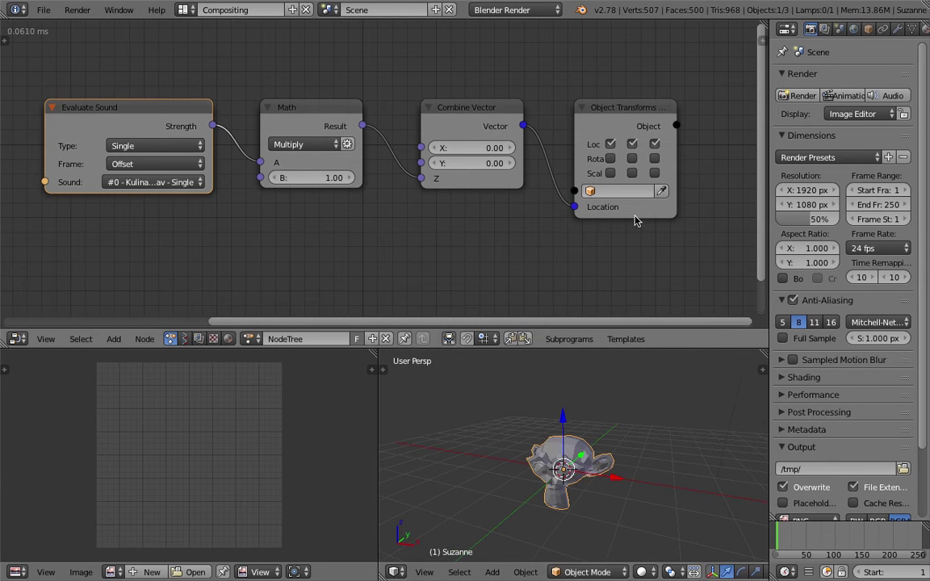
Assign the Suzanne monkey as the object driven by the Object Transforms Output node
click(661, 192)
middle_drag(556, 475, 607, 452)
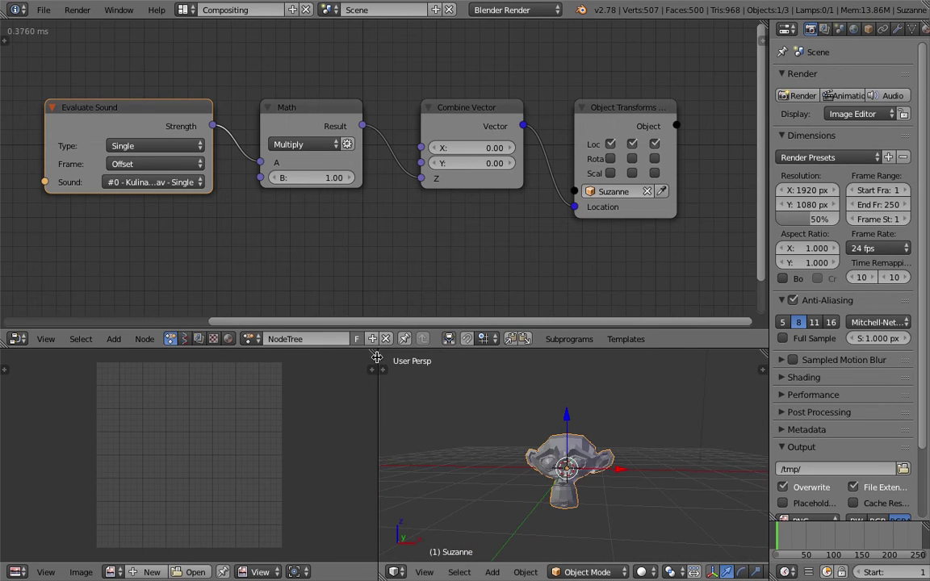
Extend the 3D view over the image editor area and move the lamp and camera to layer 2
drag(376, 356, 267, 427)
right_click(444, 373)
shift+right_click(504, 387)
key(m)
key(2)
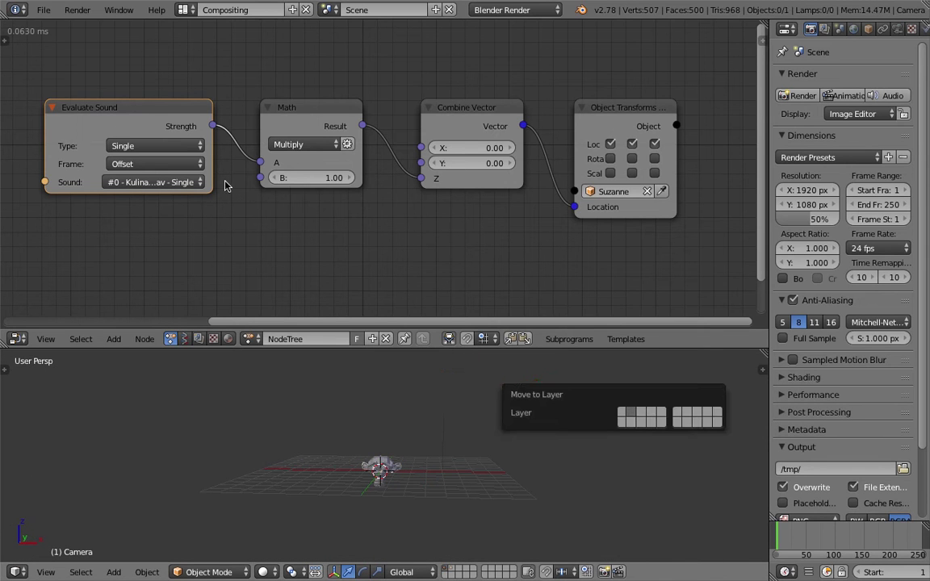
Set the node tree's auto execution to run on Tree Changed, Frame Changed and Property Changed instead of Always
click(7, 40)
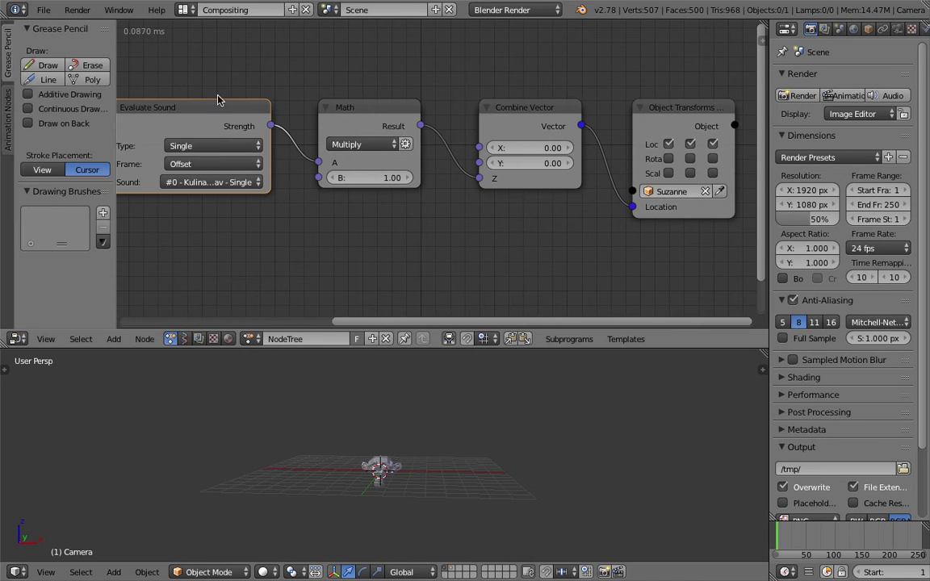
middle_drag(305, 62, 330, 76)
scroll(357, 66, down, 1)
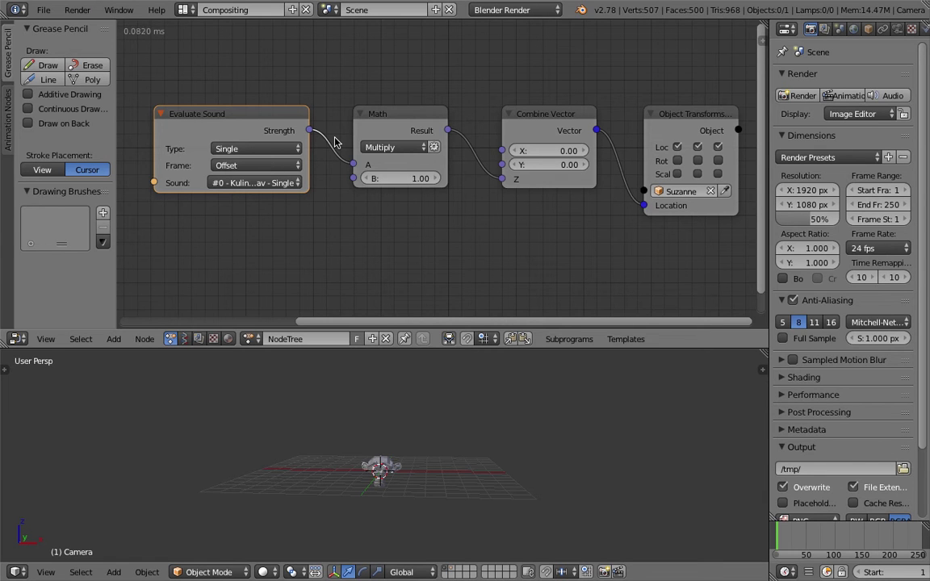
middle_drag(388, 267, 380, 272)
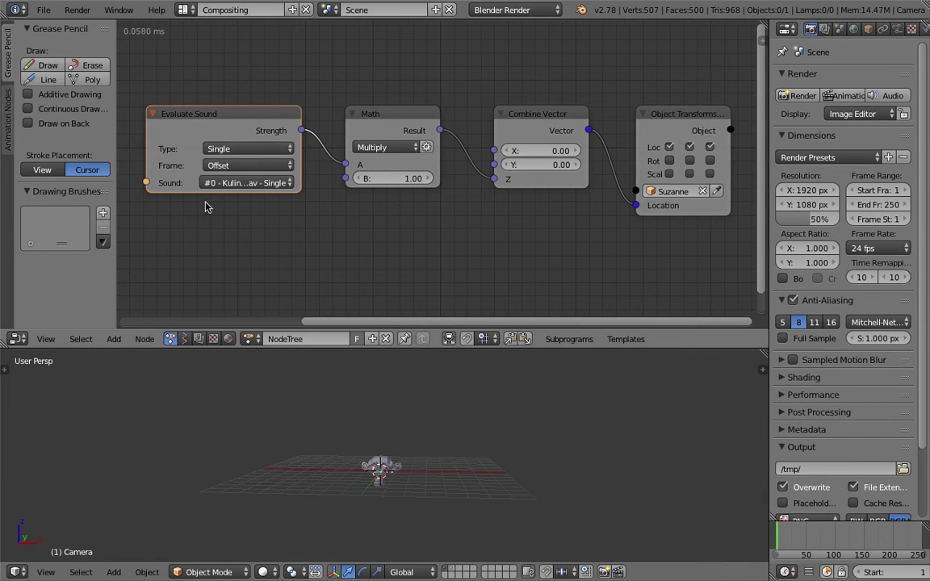
click(8, 112)
click(28, 50)
click(52, 69)
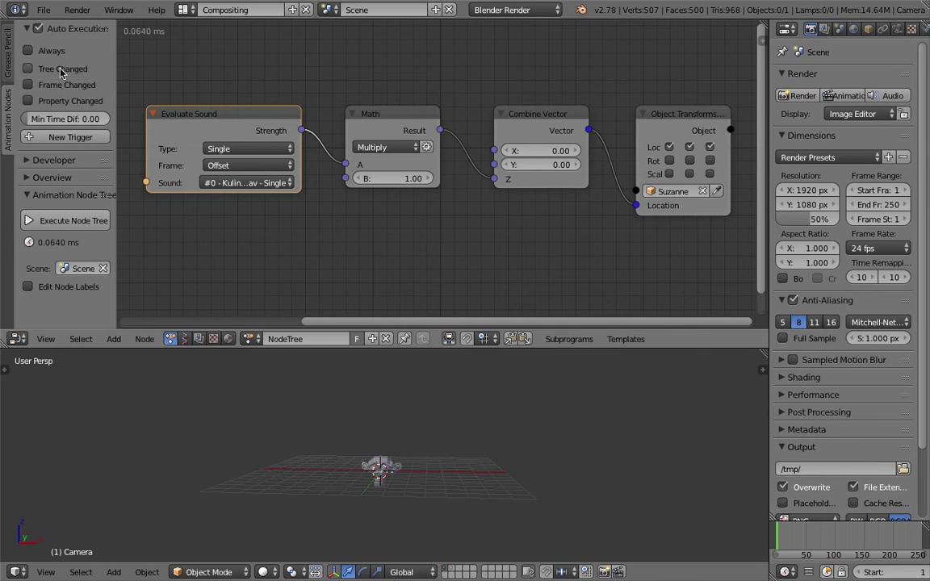
click(65, 84)
click(70, 101)
middle_drag(390, 216, 395, 234)
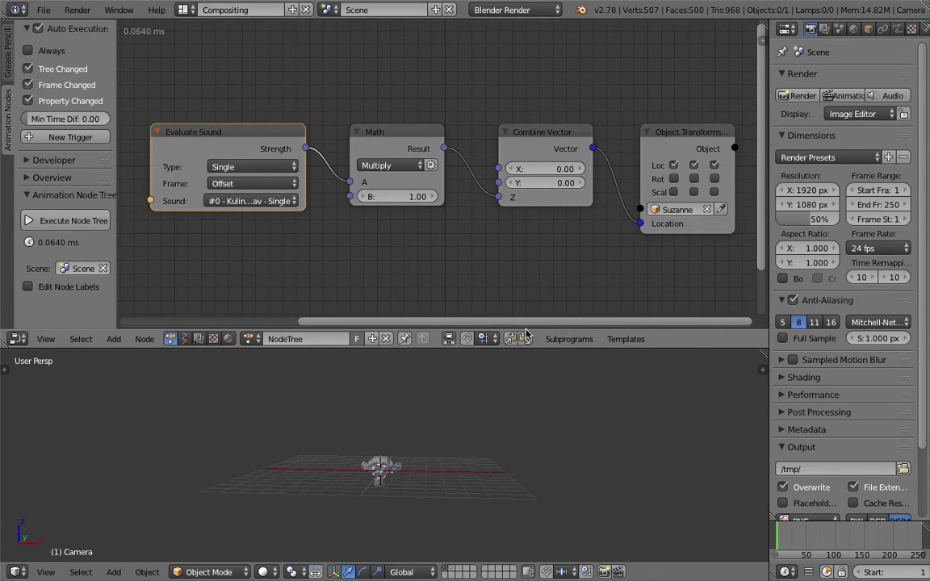
Play the animation in the 3D view to check Suzanne's sound-driven movement
scroll(680, 485, down, 2)
scroll(848, 540, down, 3)
scroll(866, 574, down, 2)
scroll(614, 494, up, 3)
scroll(897, 572, down, 5)
click(860, 572)
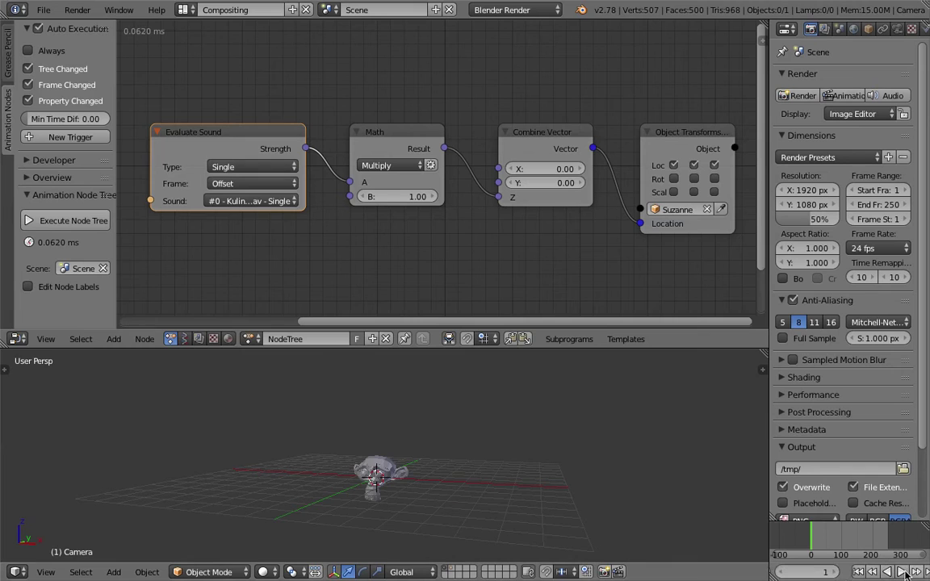
click(903, 572)
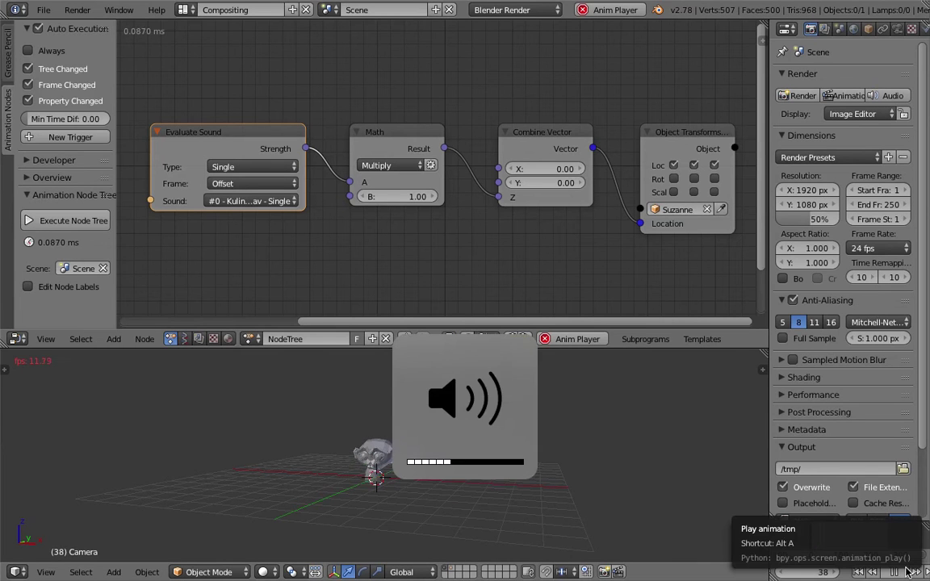
click(723, 504)
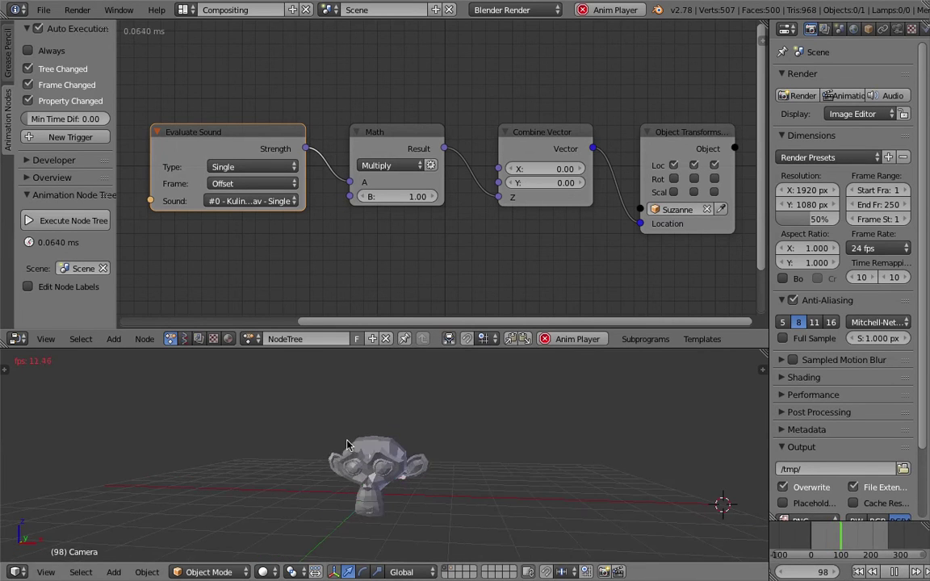
Watch the location playback in the 3D View Full layout, return to the Compositing layout and stop it
click(183, 9)
click(184, 34)
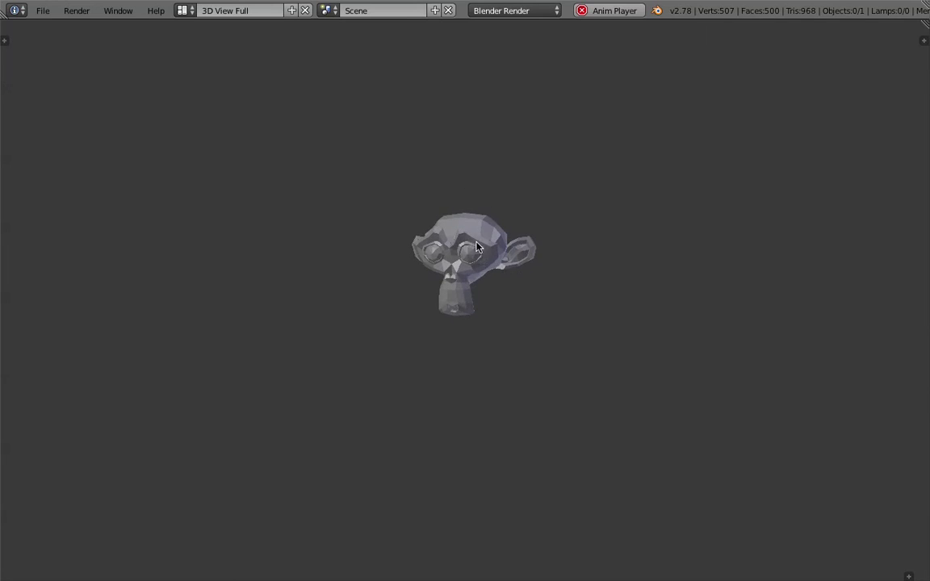
click(188, 12)
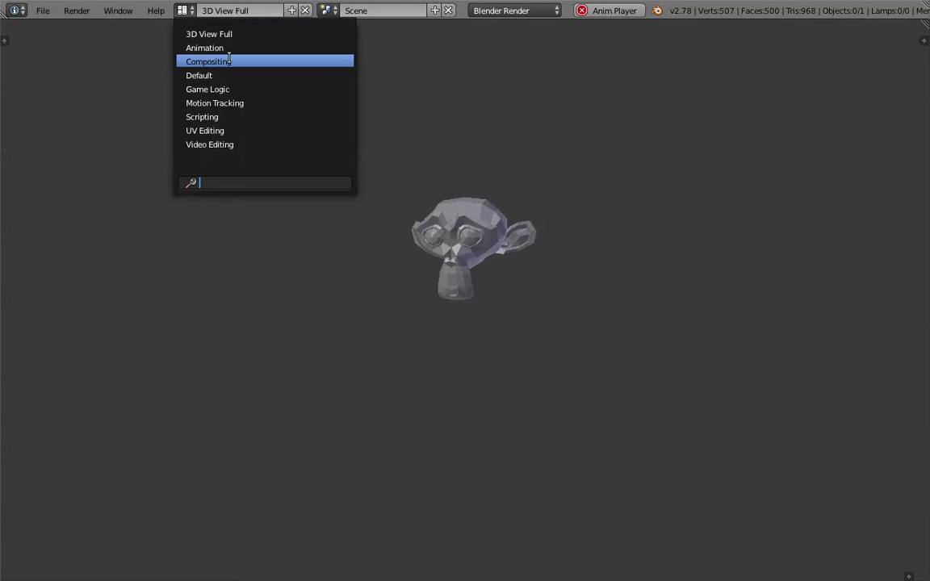
click(218, 61)
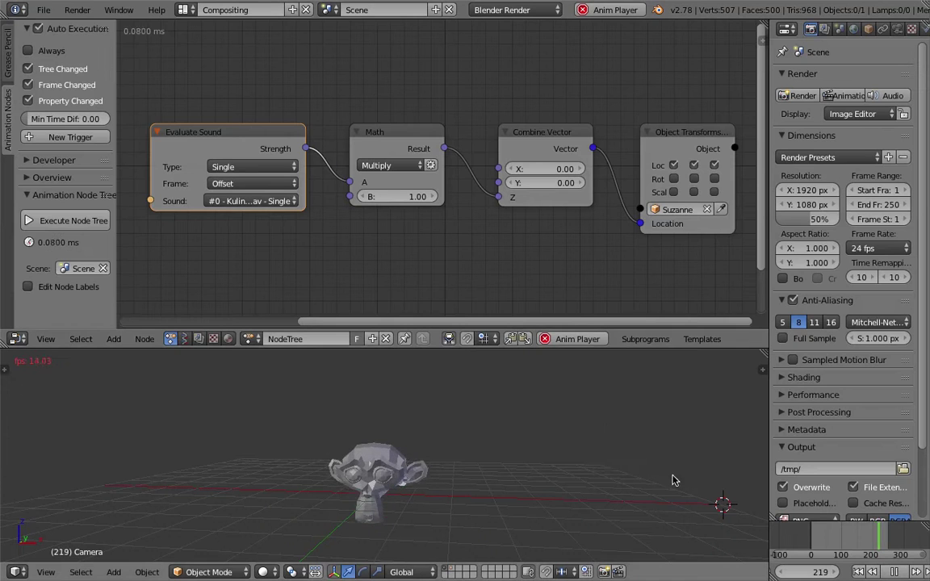
key(Escape)
Drive Suzanne's X, Y and Z scale instead of location from the Math result via Vector from Value, deleting the Combine Vector node
scroll(544, 266, down, 1)
drag(655, 165, 693, 189)
drag(580, 148, 568, 250)
drag(444, 150, 626, 250)
drag(553, 148, 539, 233)
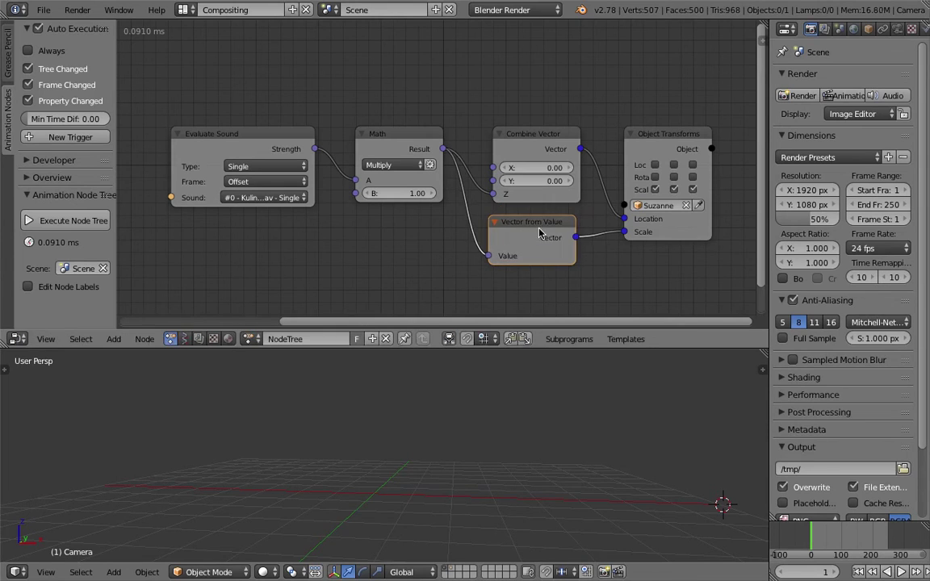
click(545, 131)
key(x)
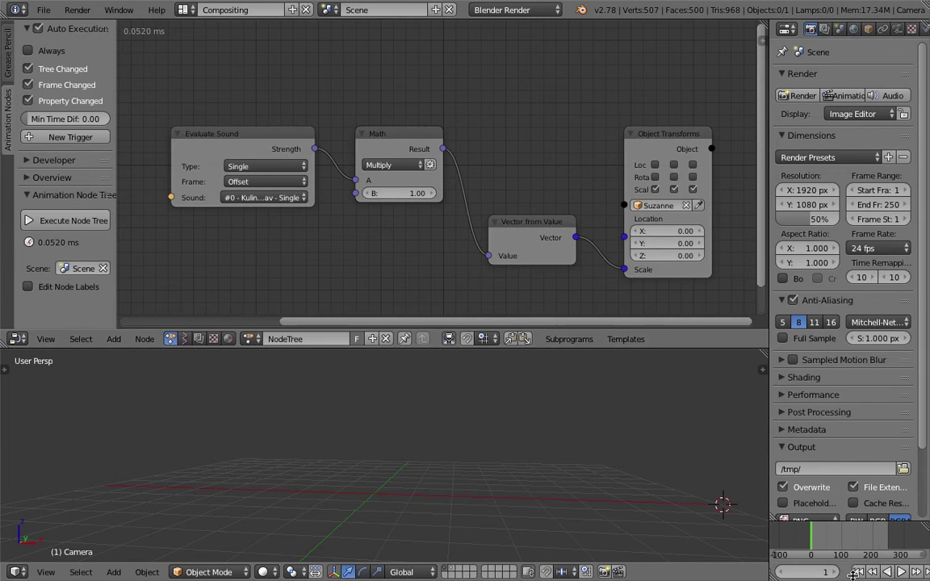
Play the scale animation, view it in the 3D View Full layout, return to Compositing and stop playback
click(902, 571)
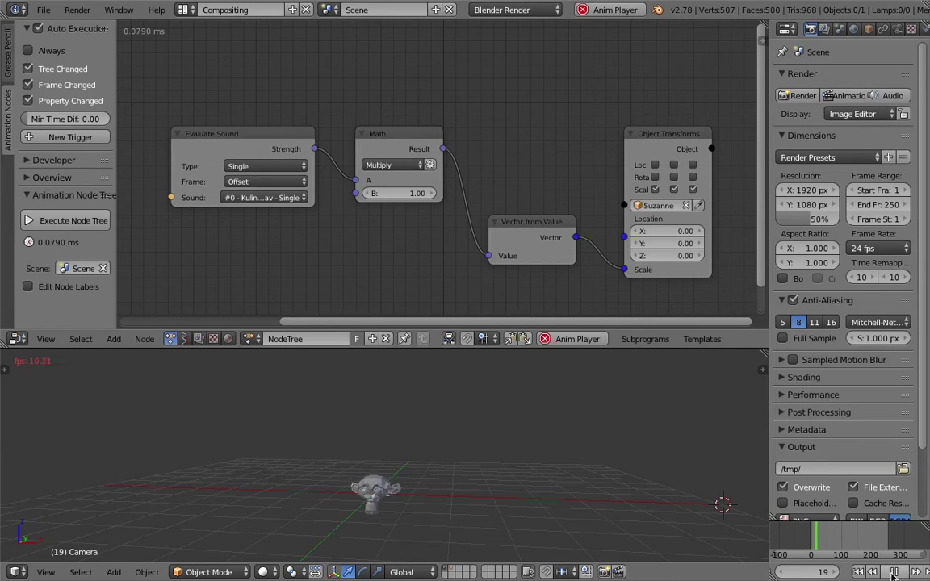
click(187, 10)
click(210, 33)
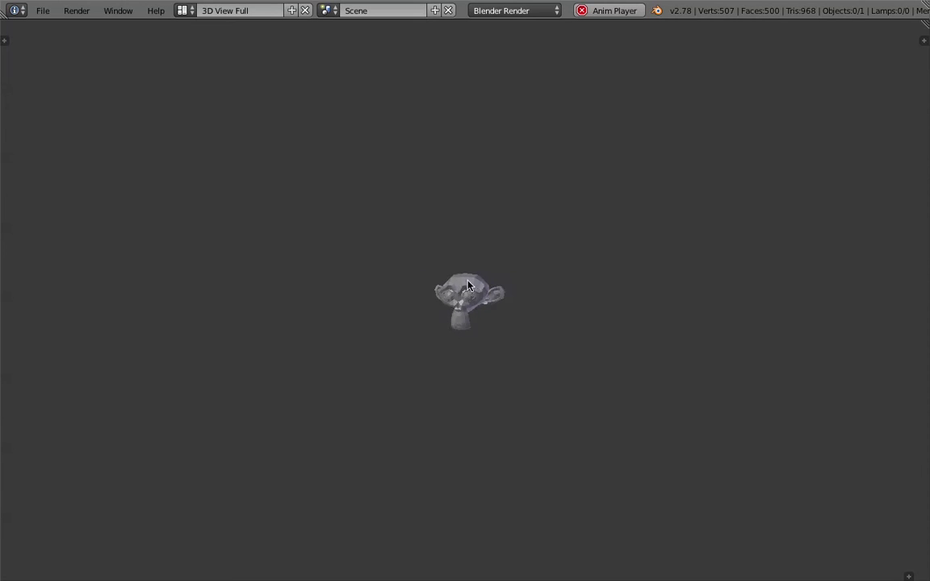
click(184, 10)
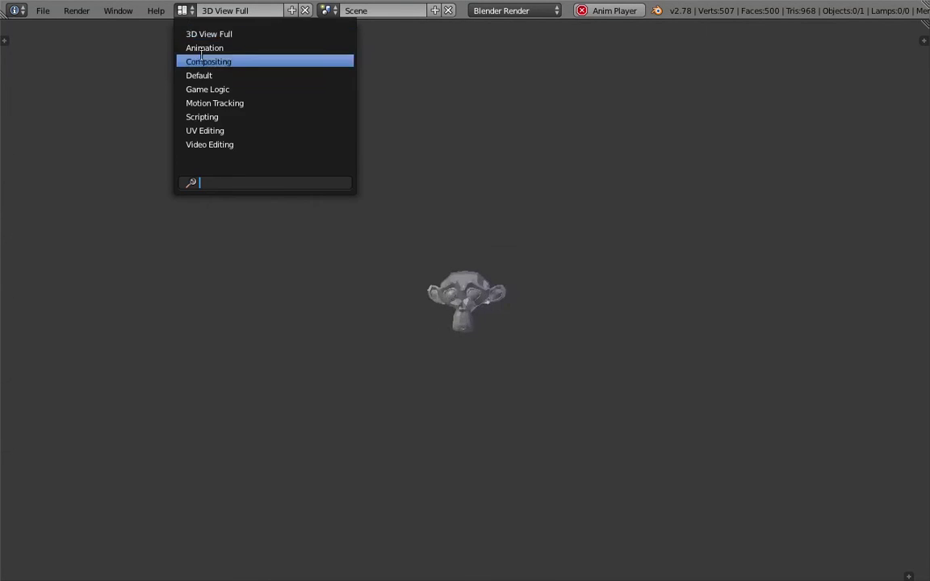
click(202, 60)
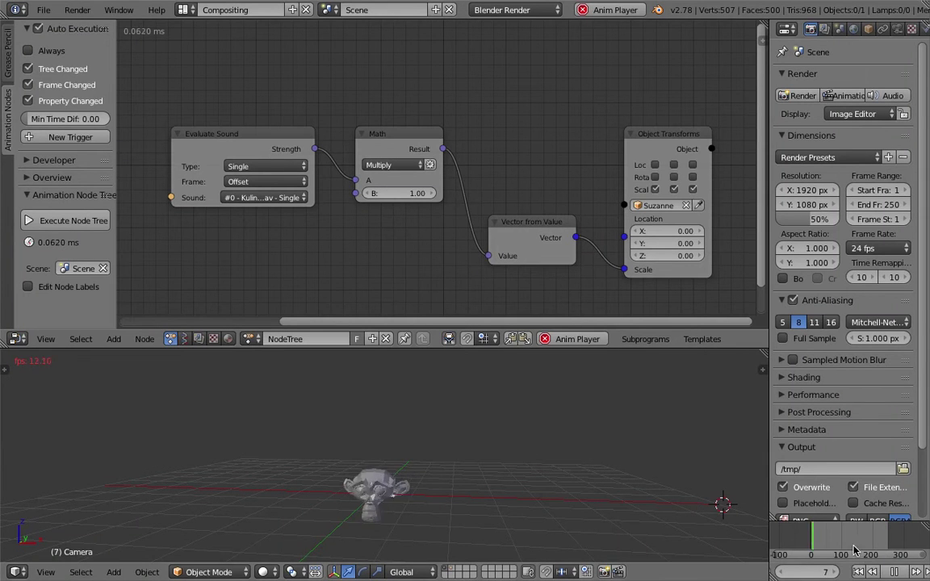
key(alt+a)
Reposition the Vector from Value node and widen the Evaluate Sound node to show more of its sound name
middle_drag(598, 430, 582, 434)
drag(535, 219, 516, 210)
middle_drag(523, 178, 514, 175)
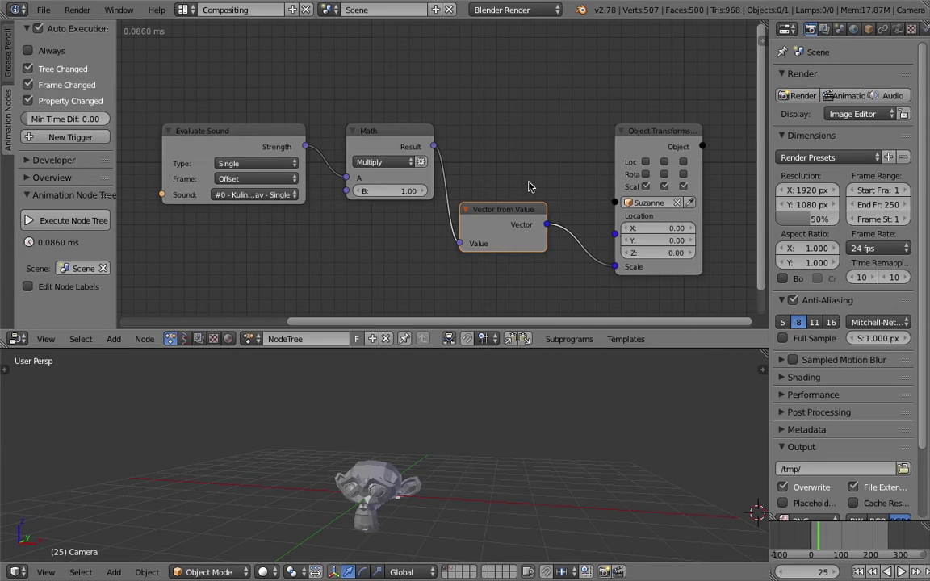
middle_drag(475, 135, 477, 133)
drag(171, 161, 125, 161)
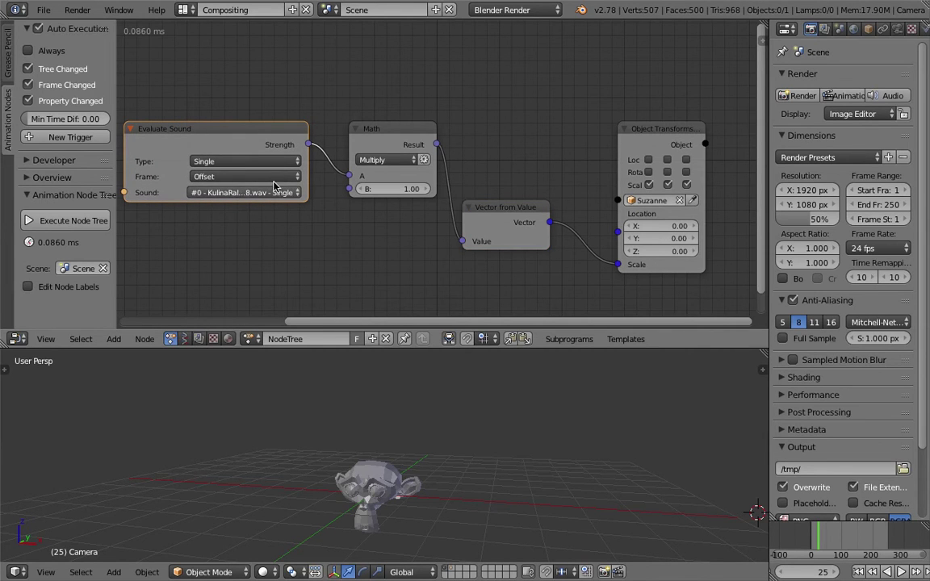
drag(305, 188, 326, 187)
drag(255, 154, 227, 153)
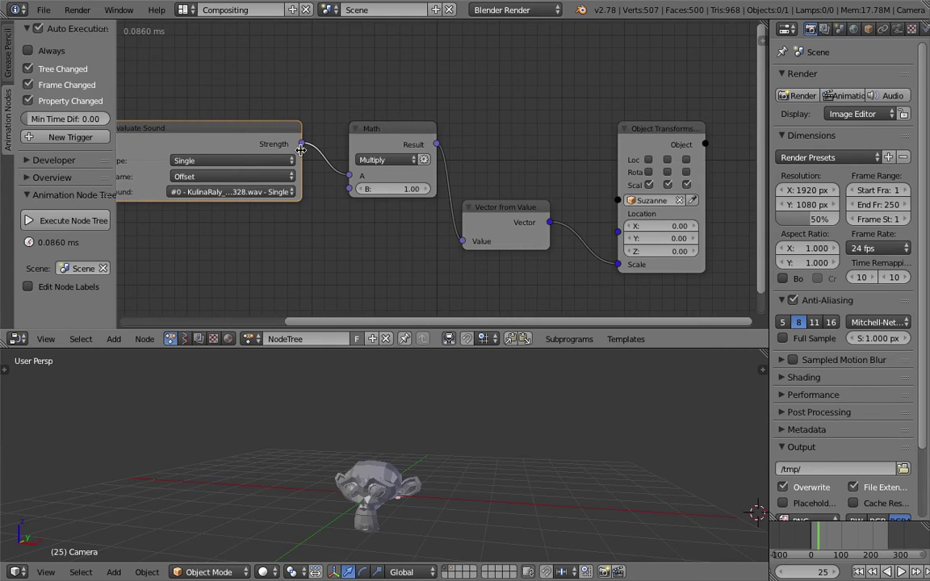
key(Home)
middle_drag(529, 157, 473, 132)
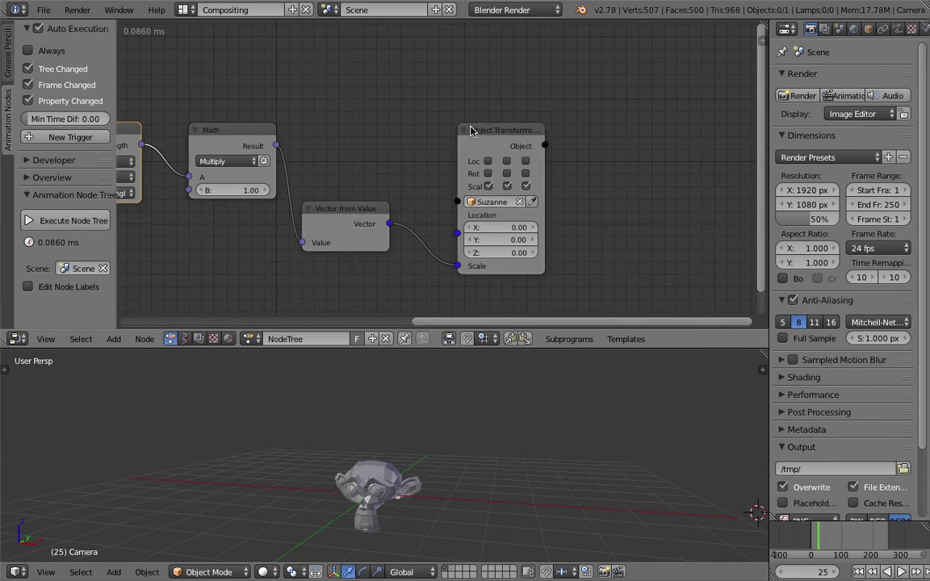
Add a Map Range node before the Object Transforms Output node and delete the vector conversion nodes around it
drag(488, 131, 593, 132)
key(shift+a)
mouse_move(459, 142)
click(442, 52)
text(map)
key(Return)
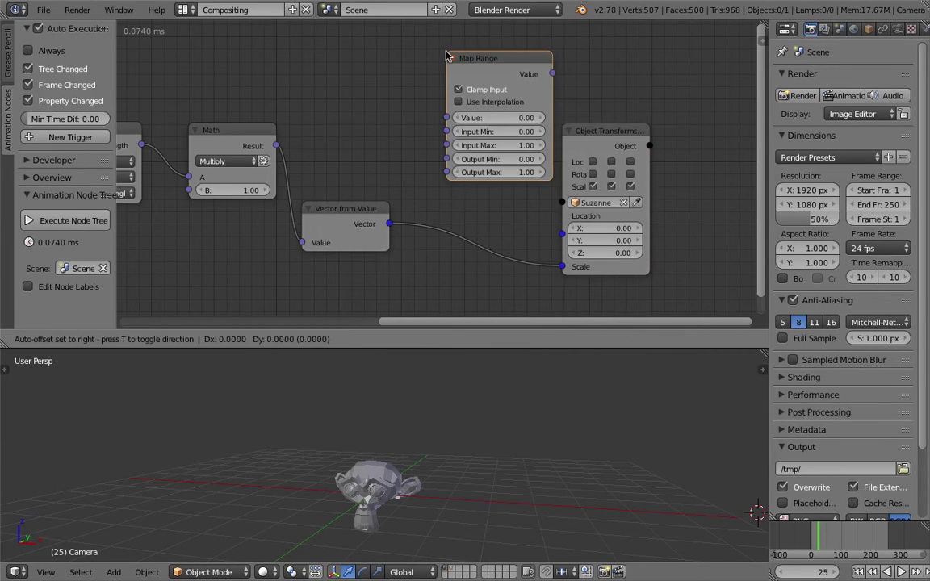
click(440, 158)
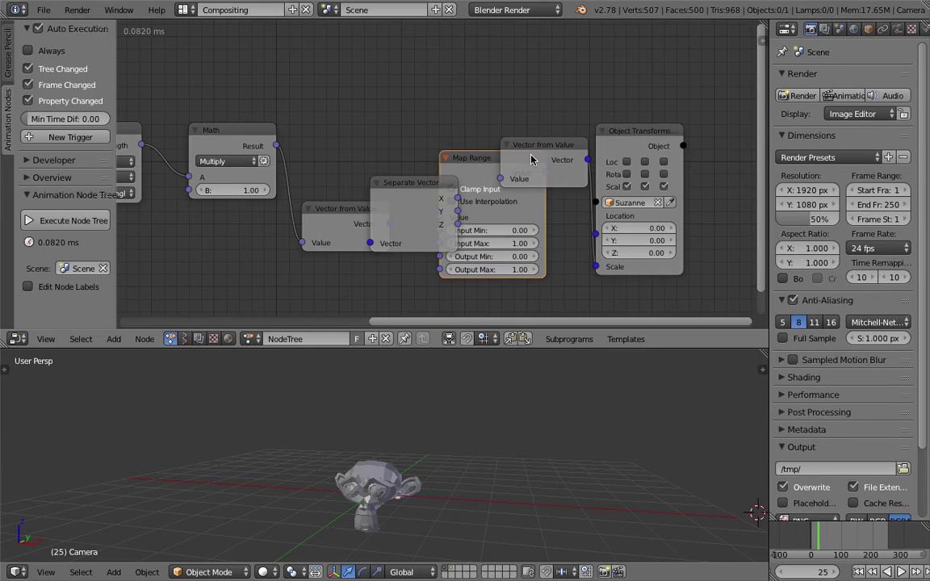
click(630, 137)
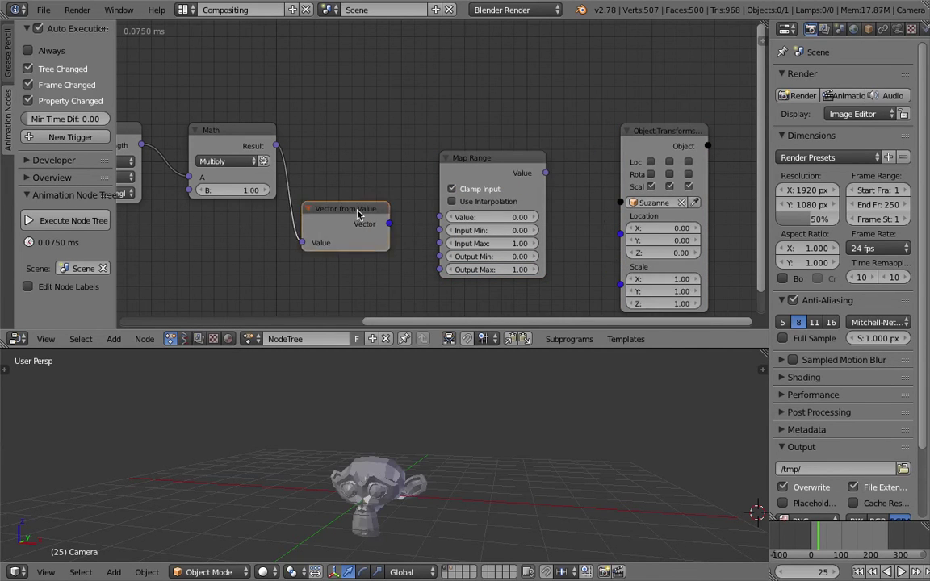
key(x)
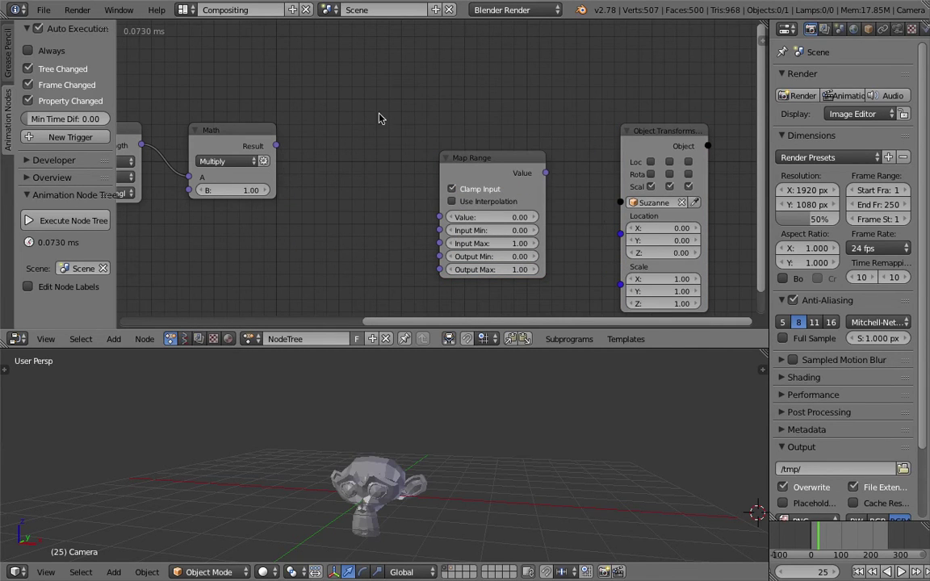
Add a Debug node between the Math and Map Range nodes
key(shift+a)
click(380, 113)
text(ste)
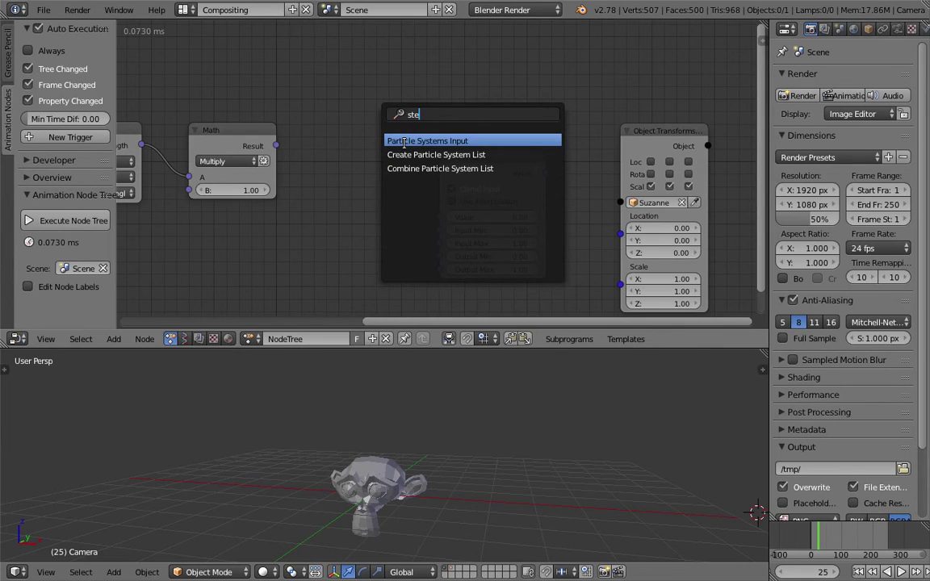
key(BackSpace)
key(BackSpace)
key(BackSpace)
text(debug)
key(Down)
key(Down)
key(Return)
click(355, 99)
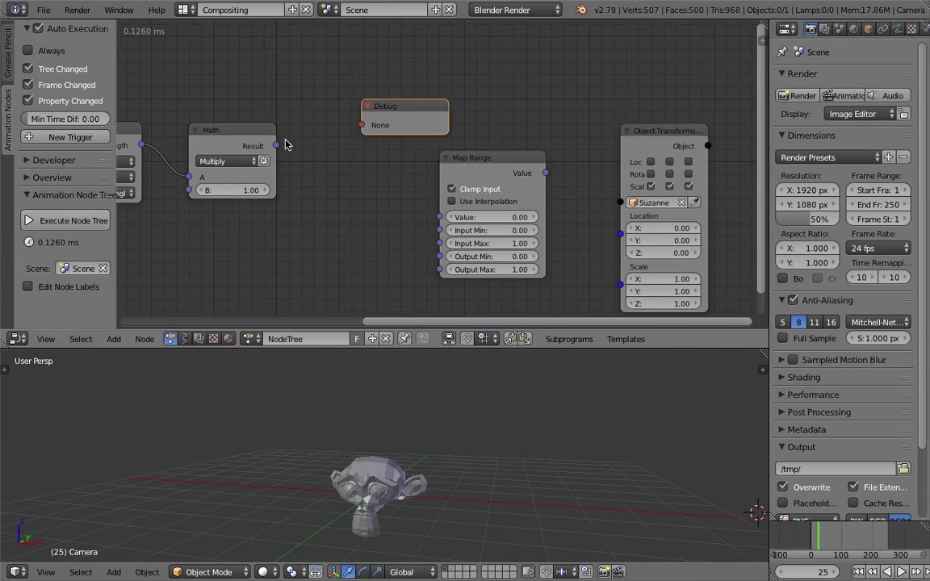
Connect the Math result to the Debug node and play the animation to read the sound values
drag(276, 145, 363, 125)
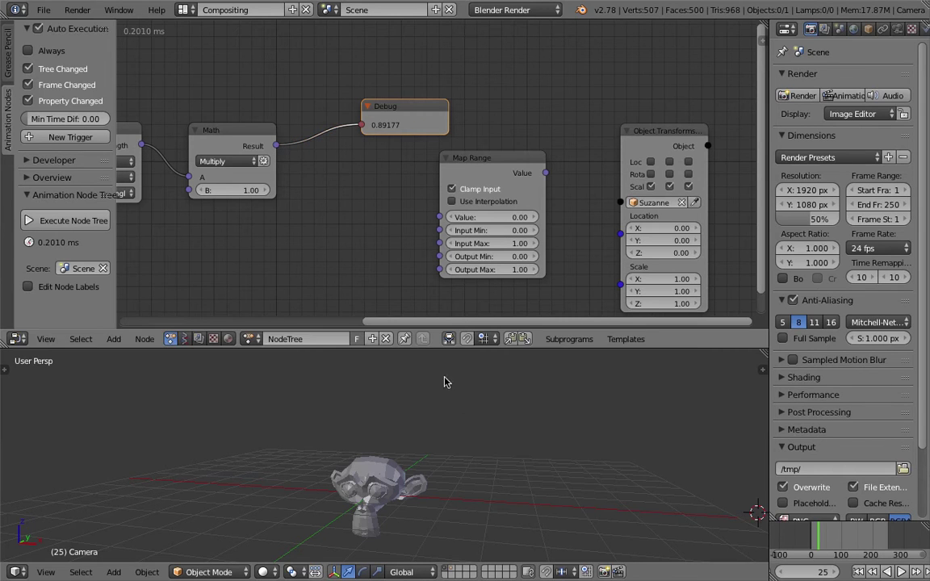
key(alt+a)
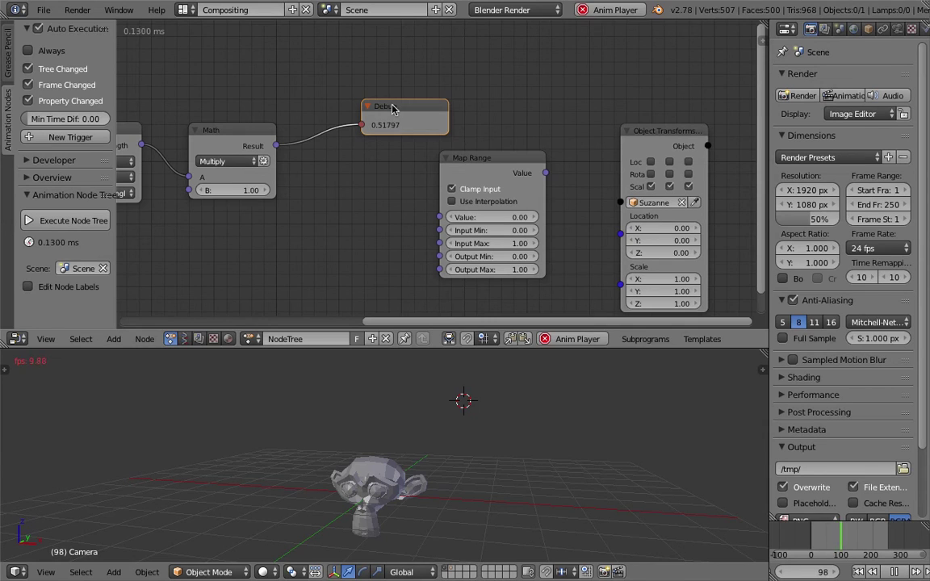
key(Escape)
Feed the Math result through Map Range with Output Min 0.21 into the Scale input of Object Transforms Output
drag(276, 146, 439, 217)
click(506, 257)
drag(506, 257, 616, 282)
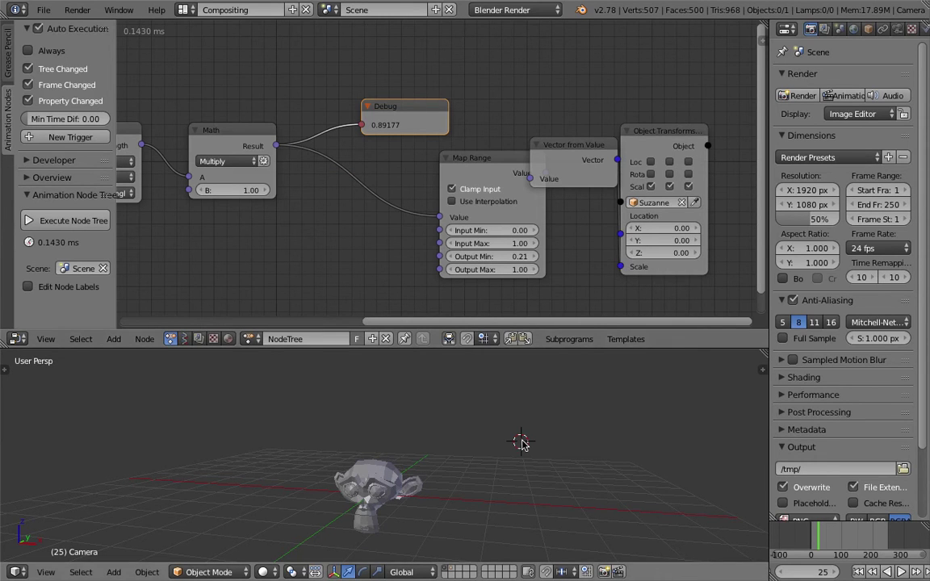
Preview the remapped scale animation in the 3D View Full layout, stop playback and return to Compositing
key(alt+a)
click(180, 10)
click(221, 32)
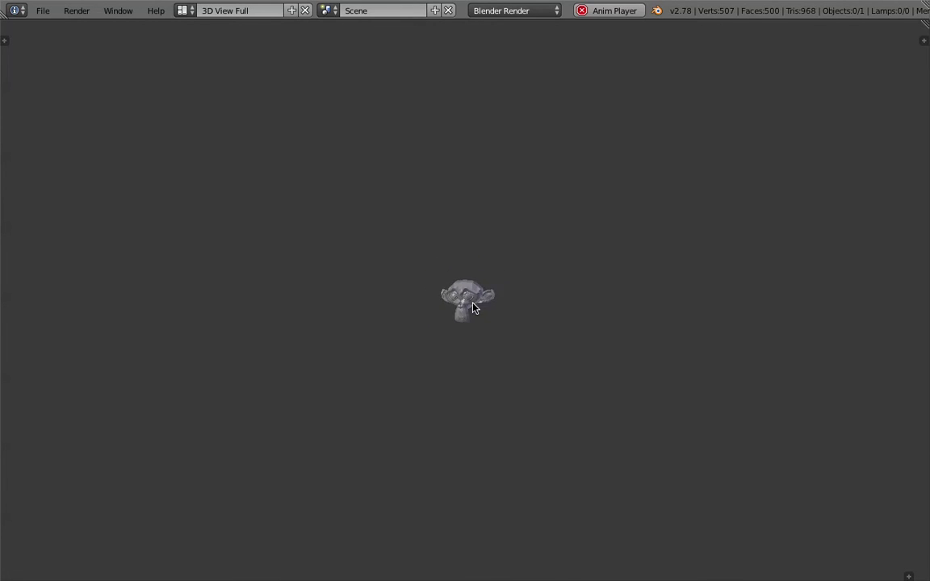
key(Escape)
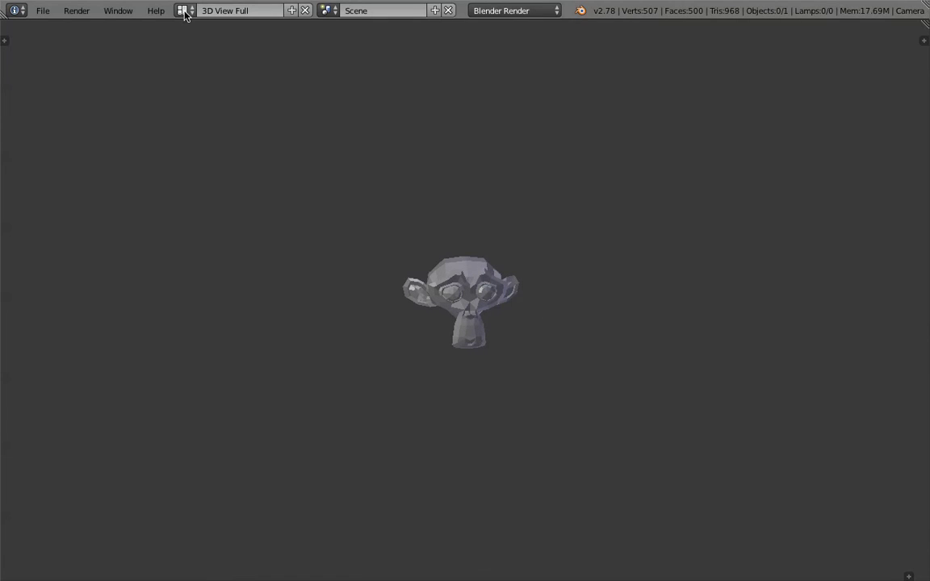
click(184, 12)
click(194, 60)
Delete all nodes from the node tree
scroll(392, 186, down, 6)
middle_drag(389, 176, 469, 164)
middle_drag(356, 105, 411, 101)
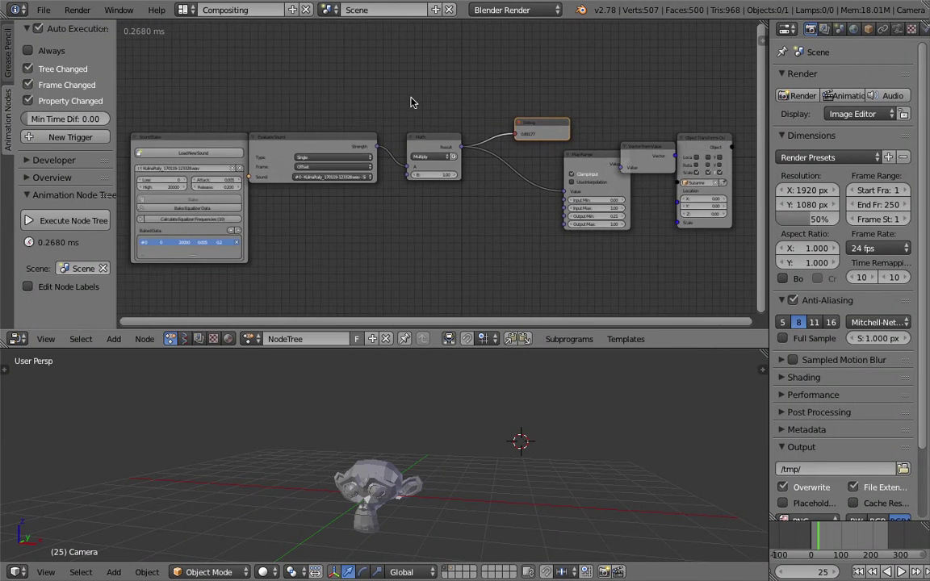
key(a)
key(x)
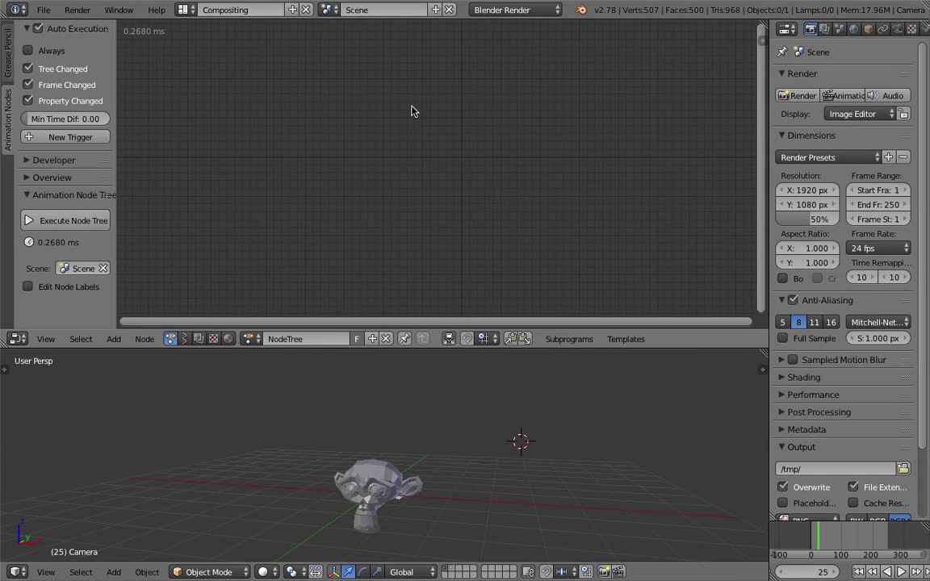
Delete the Suzanne mesh from the 3D scene
key(x)
click(373, 488)
key(shift+a)
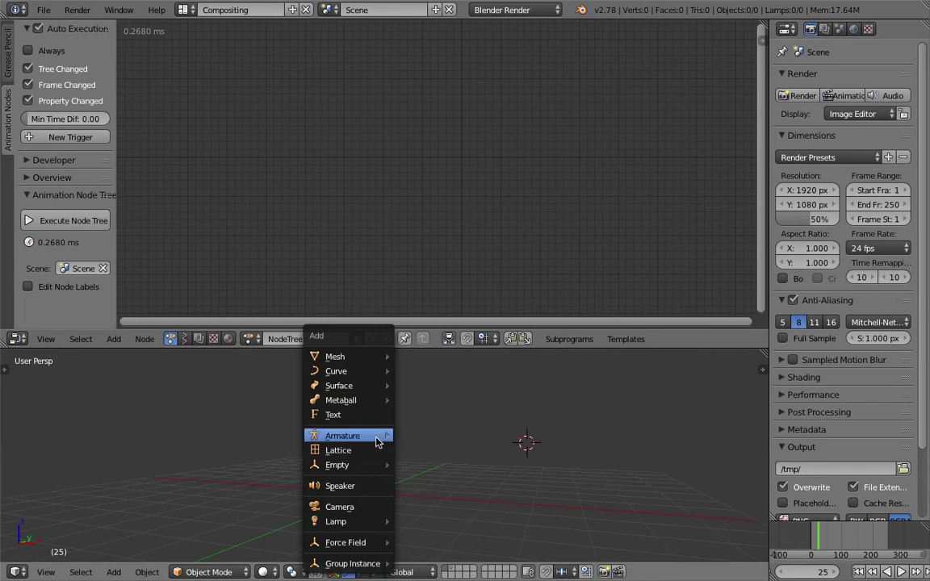
mouse_move(375, 360)
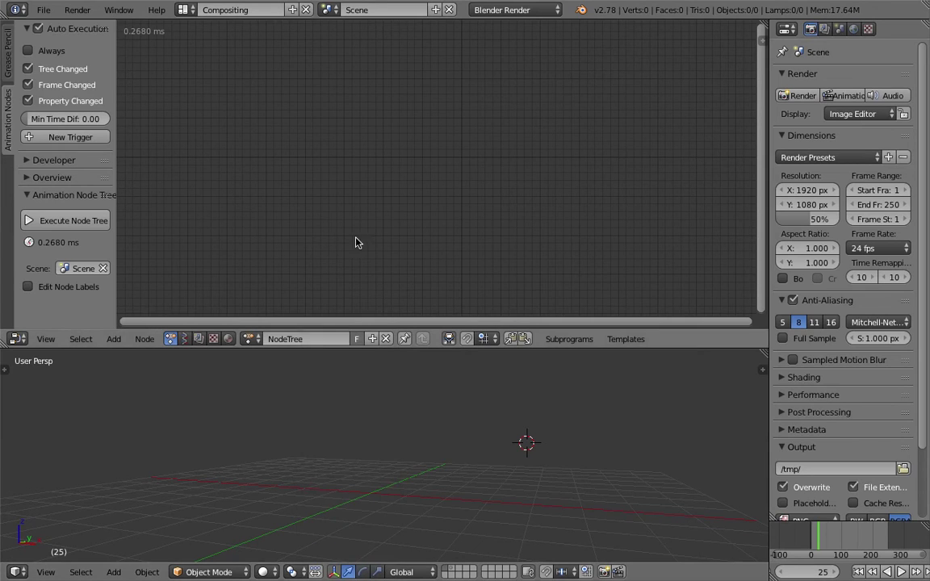
Insert the Sound Equalizer template into the empty node tree and place its nodes
click(615, 340)
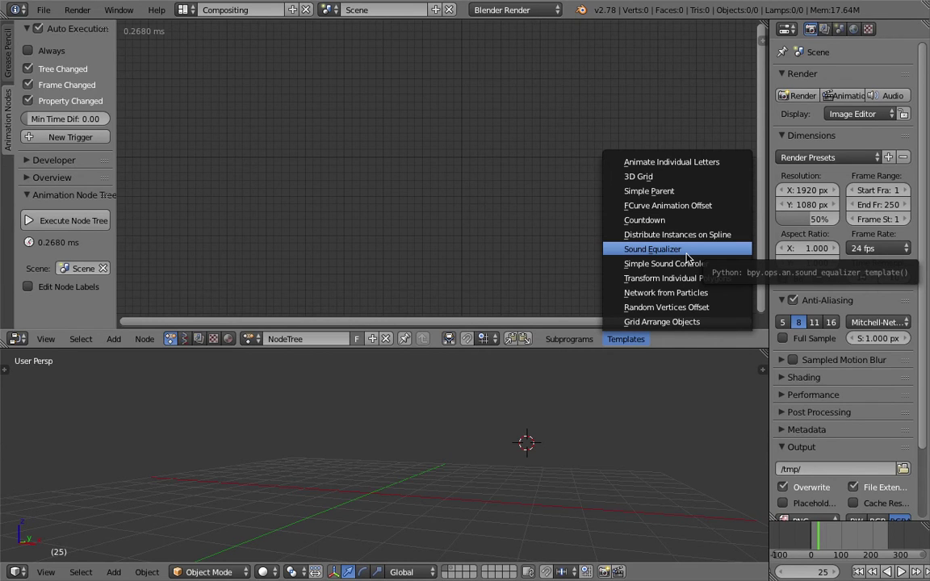
click(652, 249)
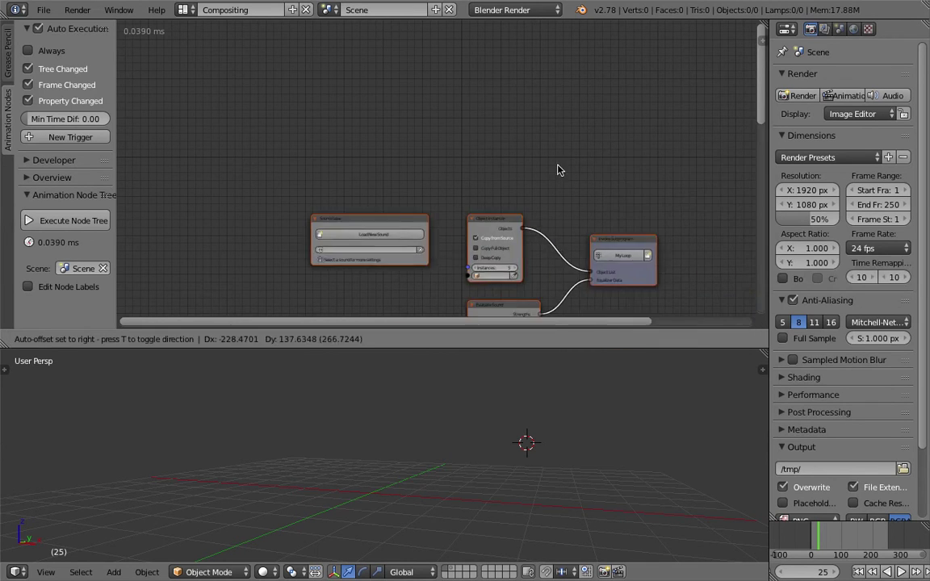
click(473, 54)
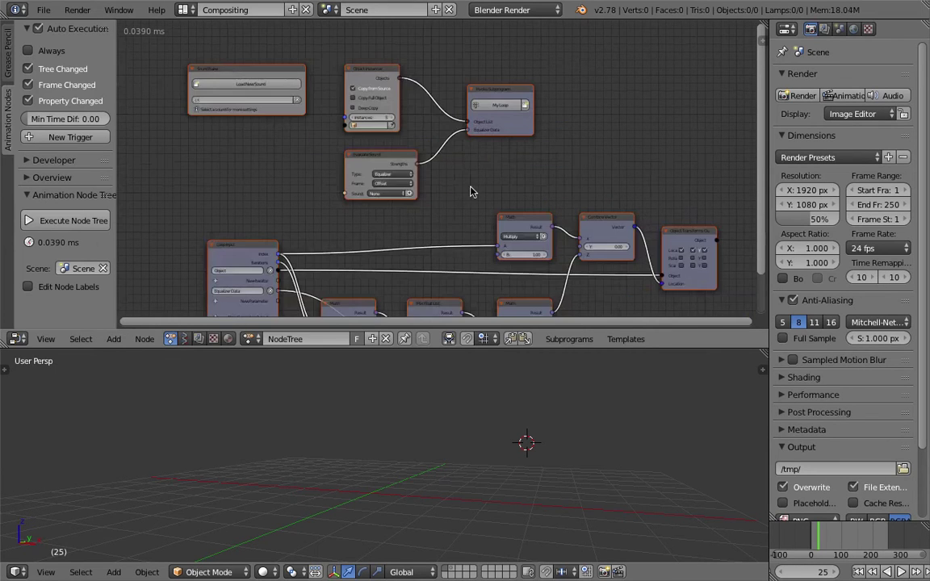
scroll(471, 191, down, 2)
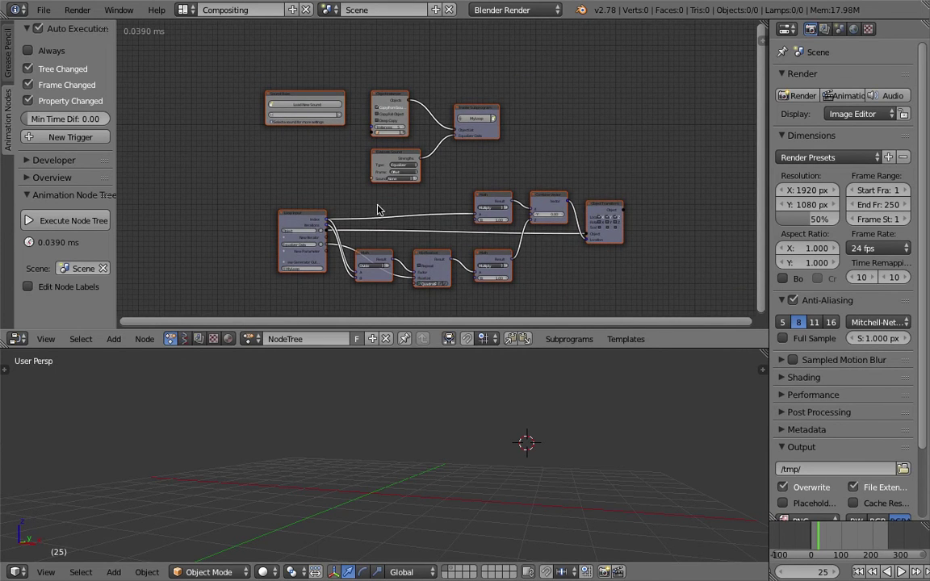
scroll(377, 210, up, 4)
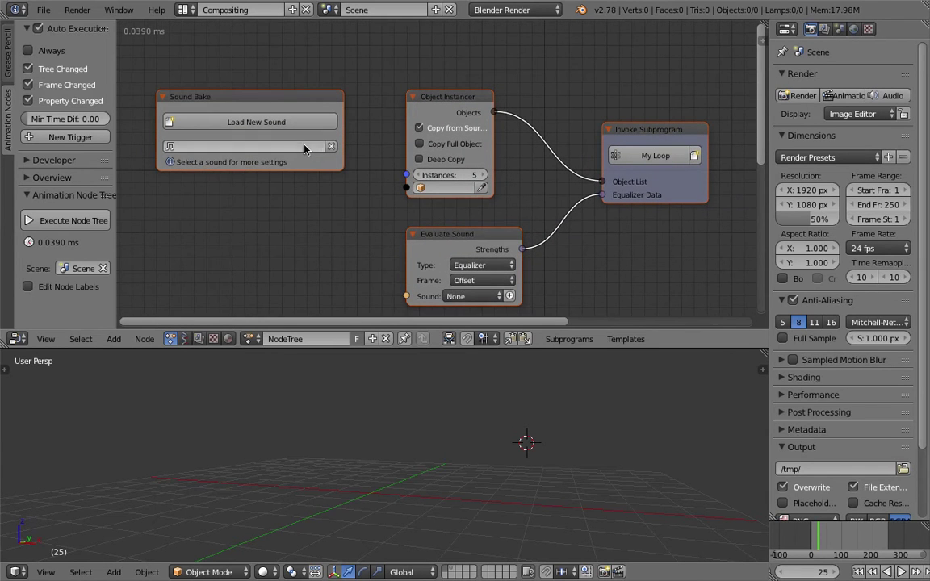
Select KulinaRaly_170119-123328.wav in the Sound Bake node and bake its equalizer data
click(273, 146)
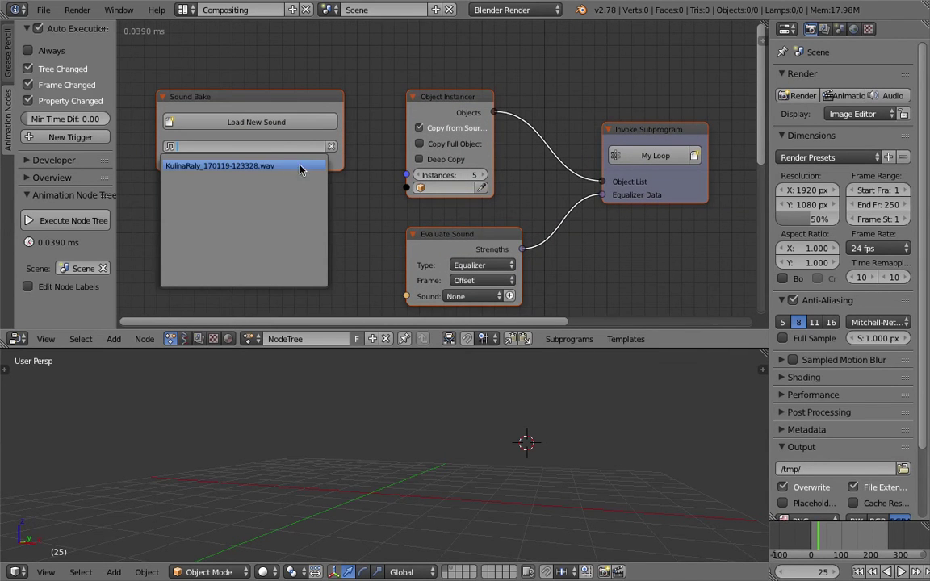
click(299, 167)
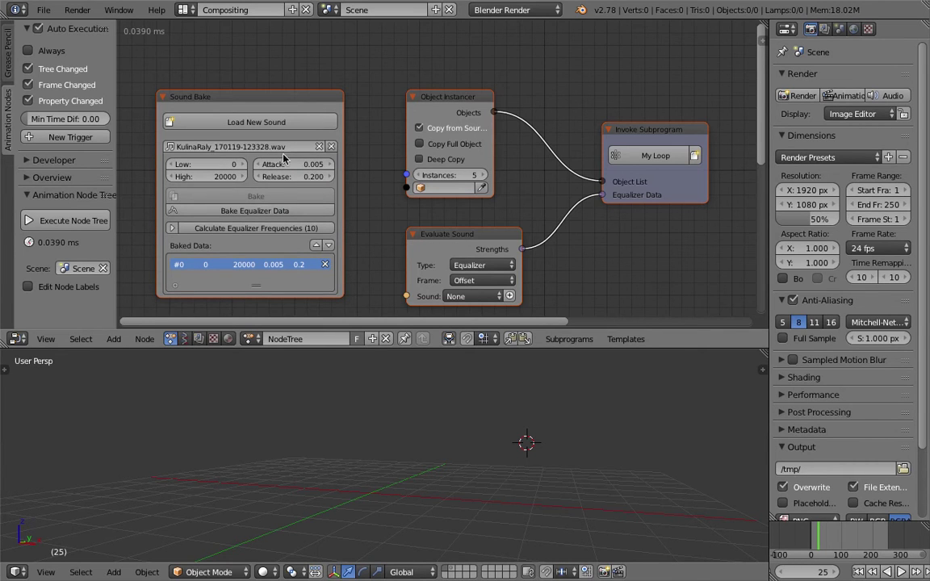
middle_drag(344, 193, 330, 179)
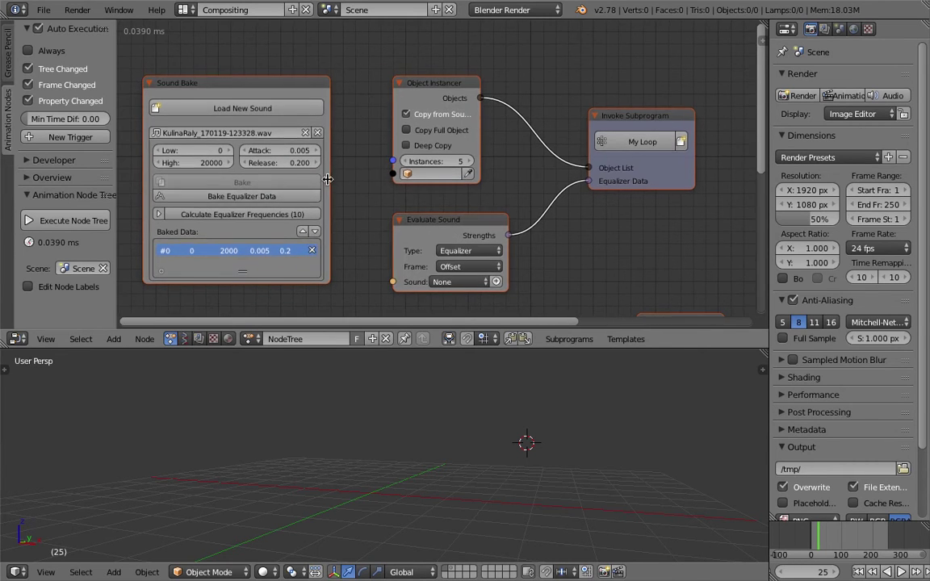
click(252, 196)
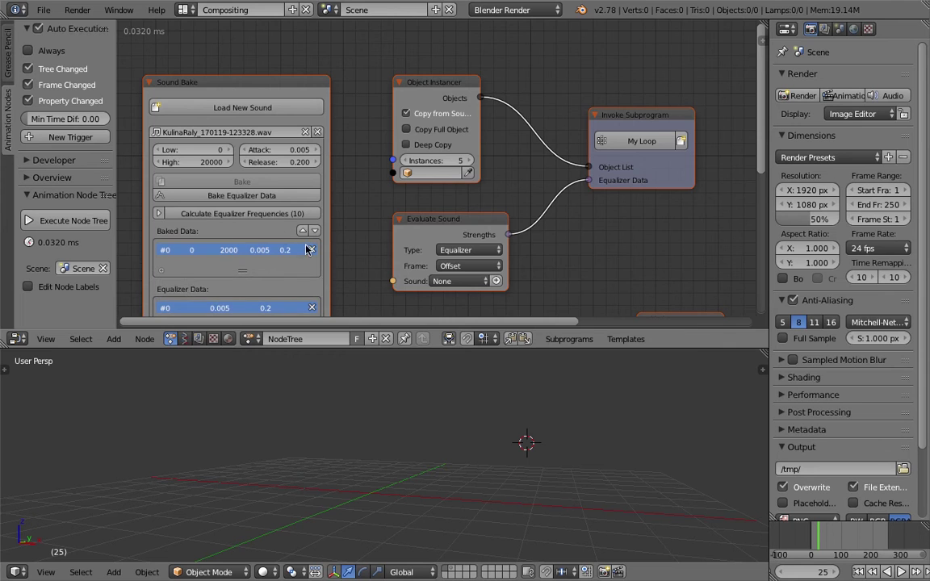
Set the Evaluate Sound node's sound to the #0 KulinaRaly_170119-123328.wav Equalizer bake
middle_drag(308, 250, 243, 171)
scroll(386, 167, up, 2)
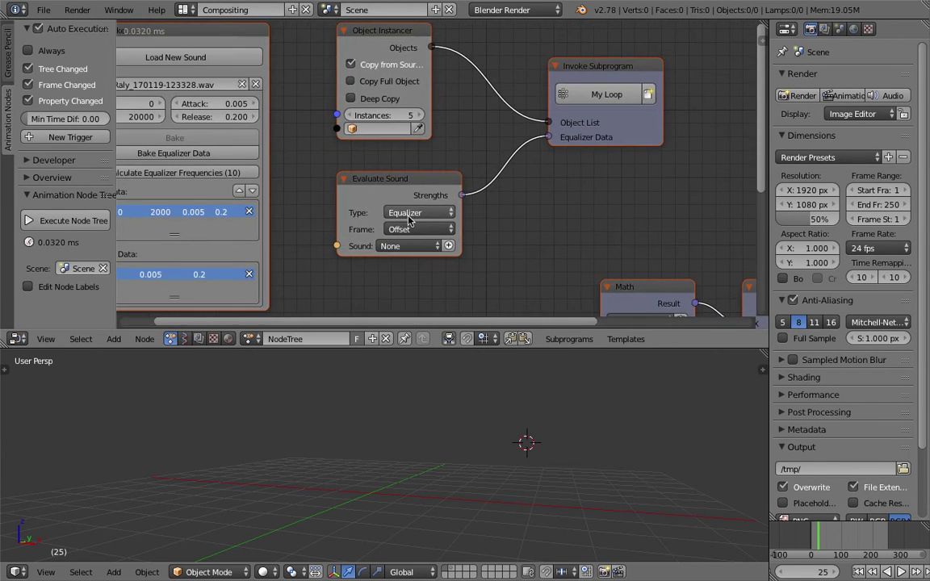
click(404, 246)
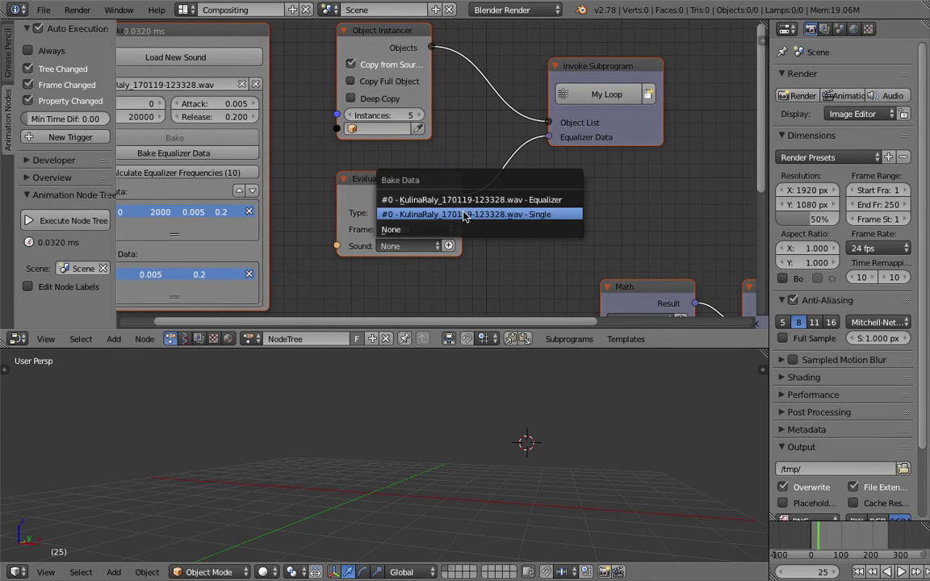
click(531, 201)
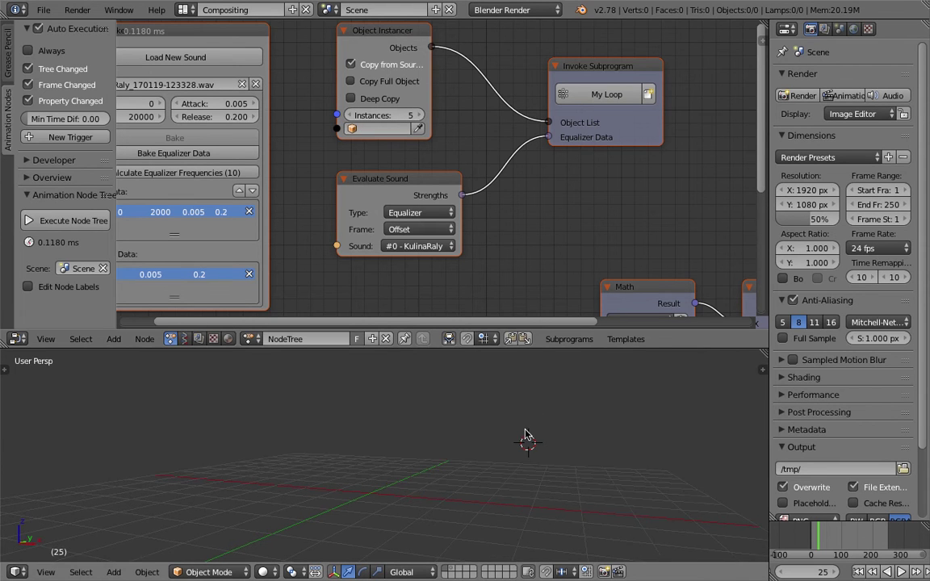
Add a cube mesh, reset its location to the world origin and show its modifier settings
key(shift+a)
mouse_move(504, 359)
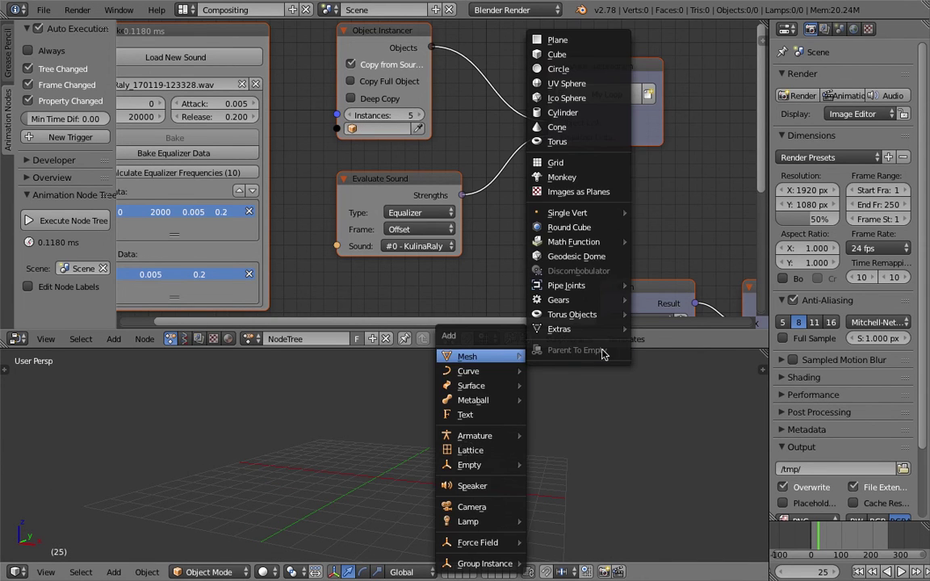
click(589, 55)
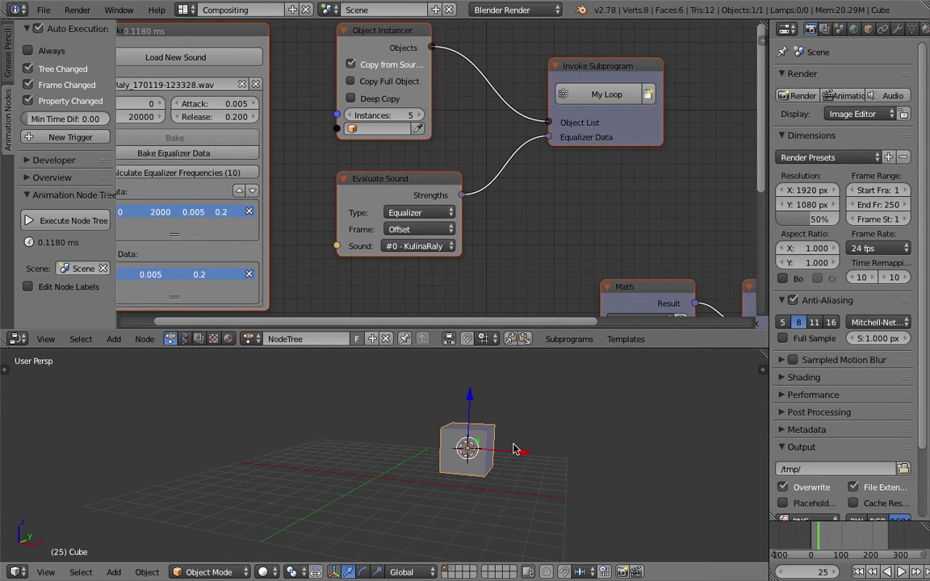
key(alt+g)
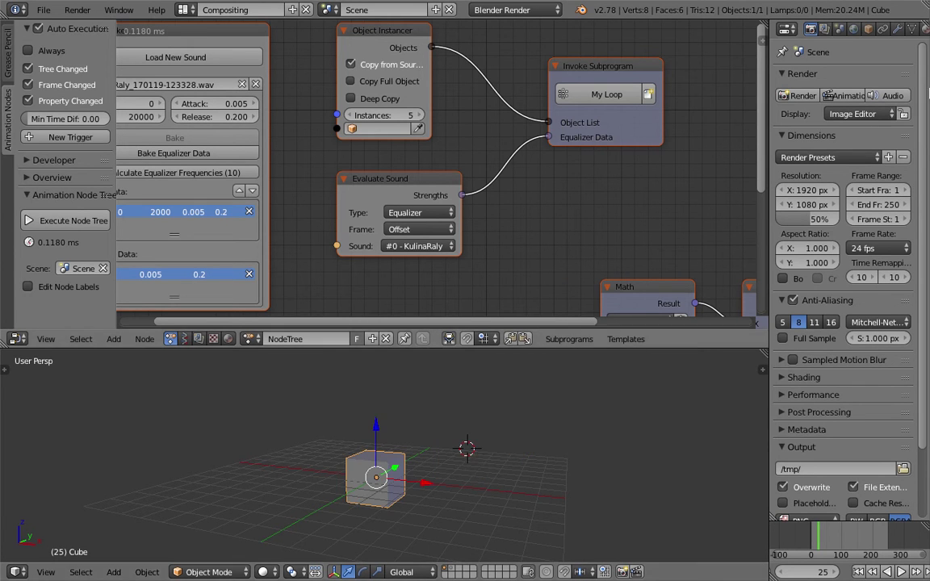
click(899, 30)
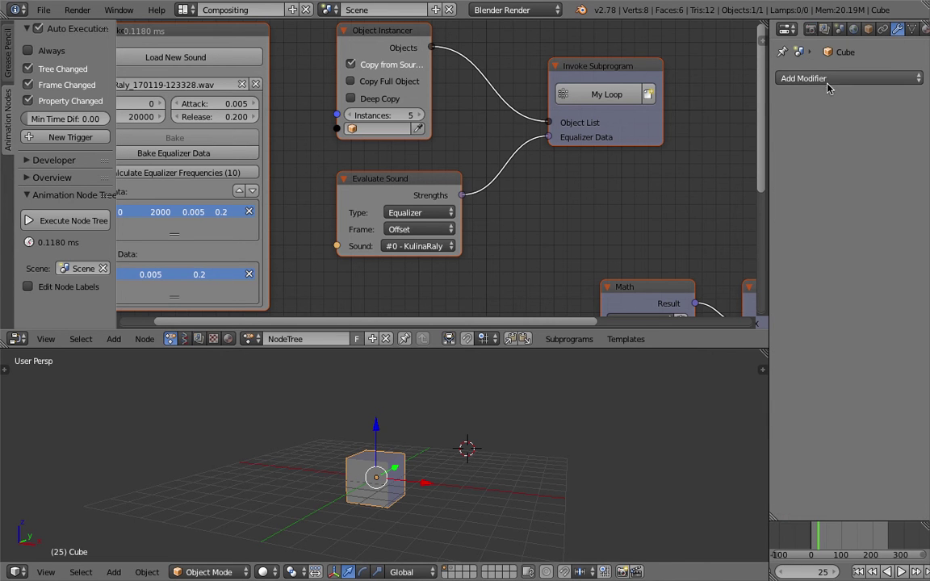
Save the file as AN_Sound_Reloaded_001.blend in the Desktop folder
click(44, 10)
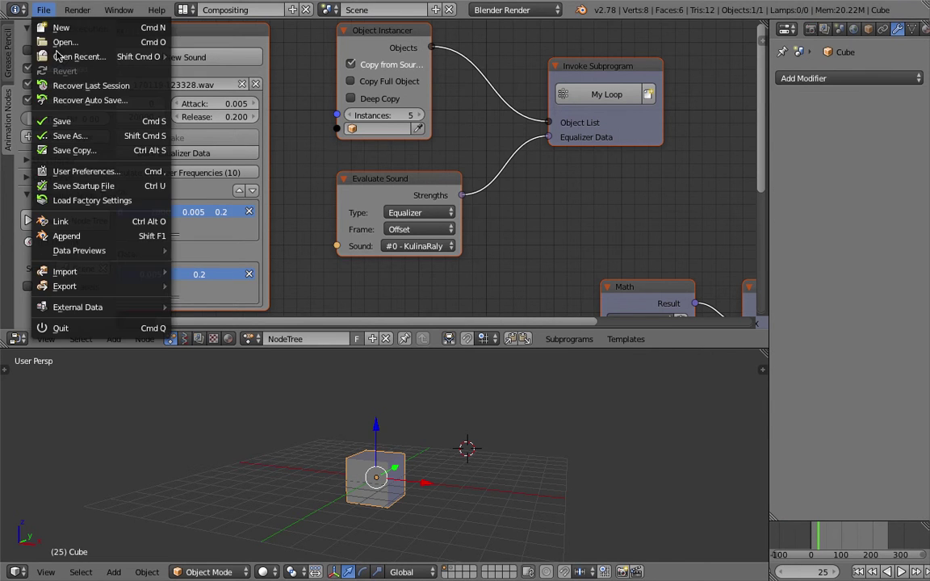
click(62, 121)
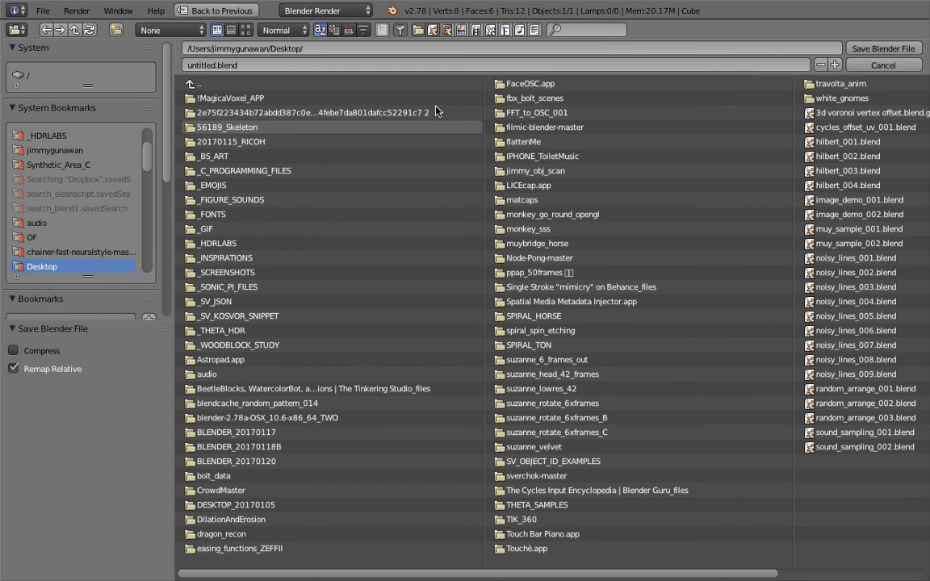
click(710, 64)
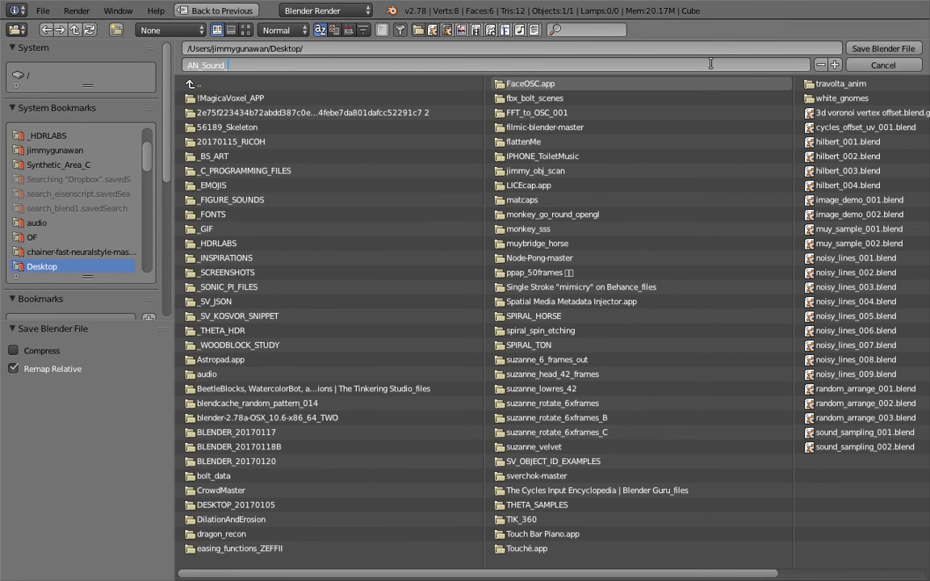
text(AN_Sound_Reloaded_001)
key(Return)
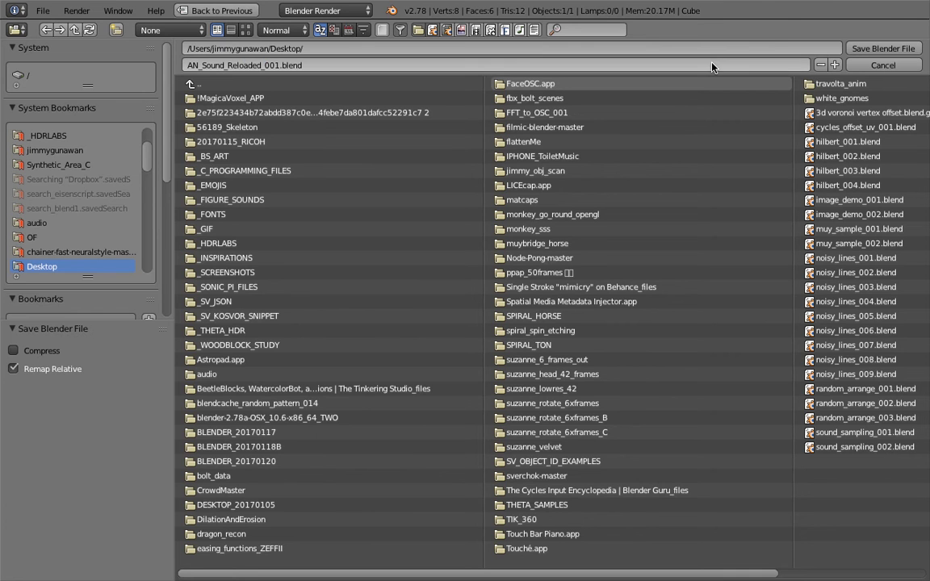
click(882, 48)
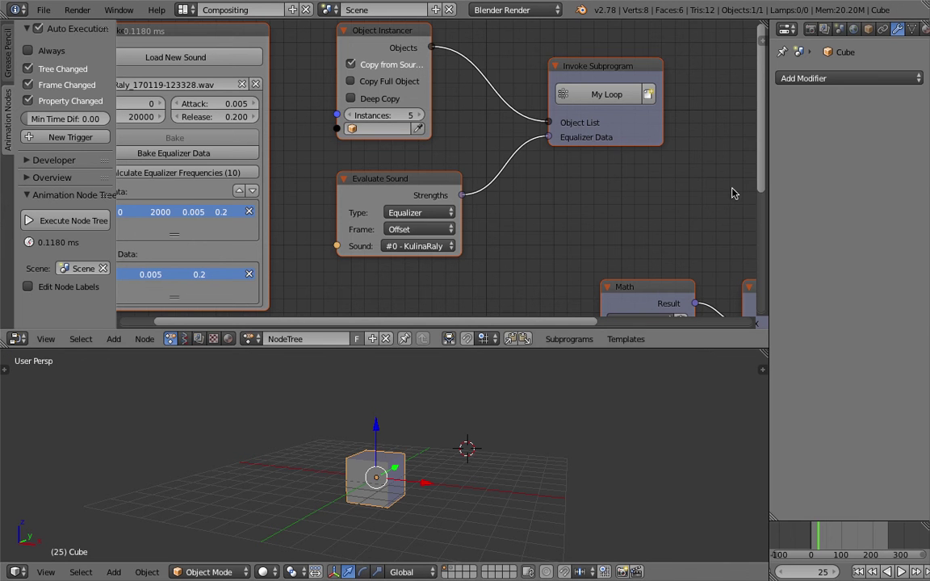
Add an Array modifier to the cube with relative offset X 0 and Z 1 to stack copies vertically
click(795, 79)
click(628, 111)
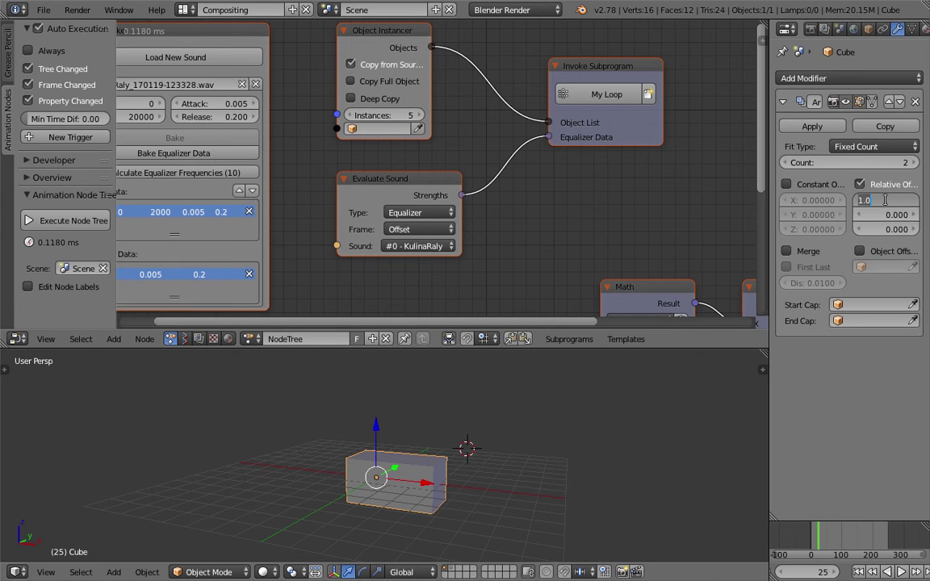
text(0)
key(Tab)
key(Tab)
text(1)
key(Tab)
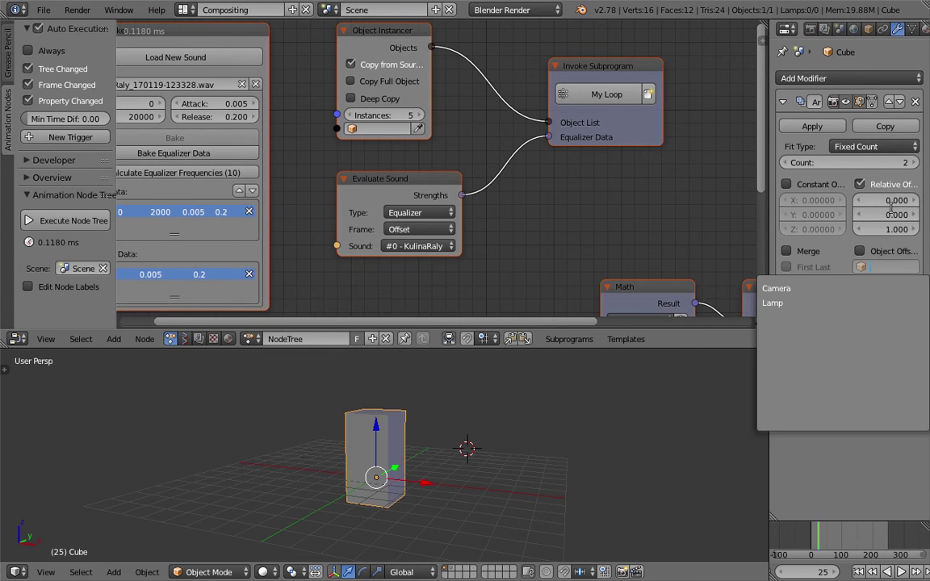
click(593, 389)
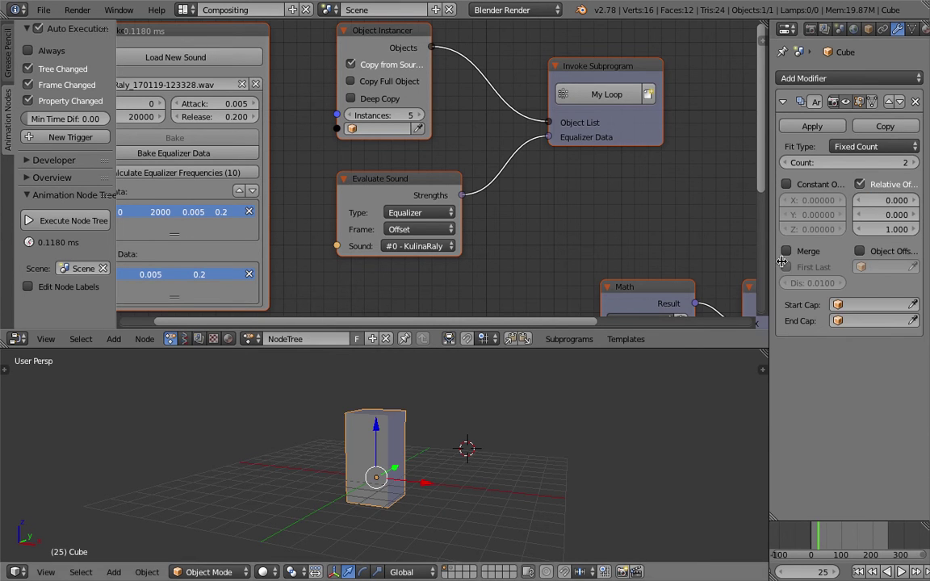
Set the Array modifier's count to 4
click(913, 164)
click(913, 163)
click(913, 164)
scroll(504, 421, down, 3)
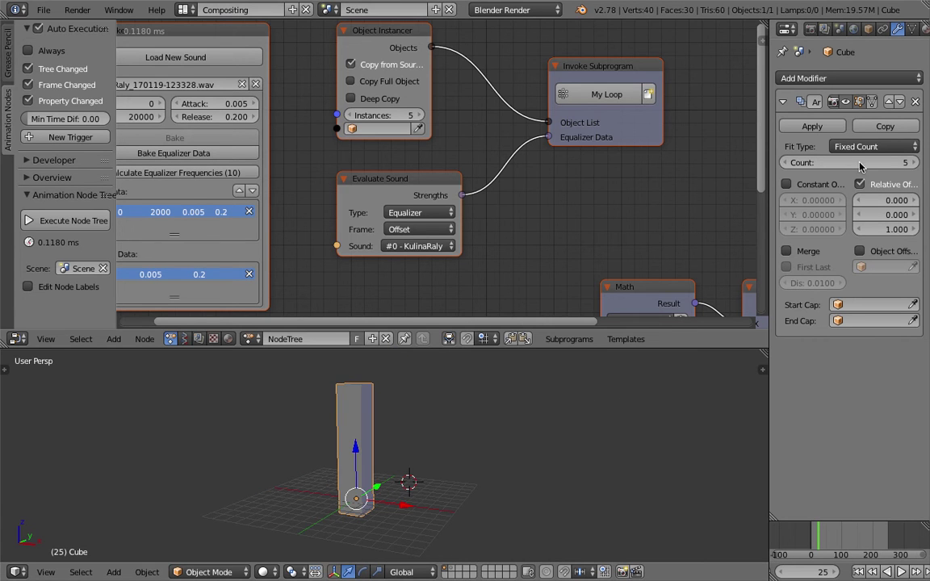
mouse_move(847, 162)
mouse_down()
mouse_move(896, 162)
mouse_move(839, 162)
mouse_up()
Move the stacked cube column away from the origin, beyond the negative X side of the grid
middle_drag(331, 227, 487, 213)
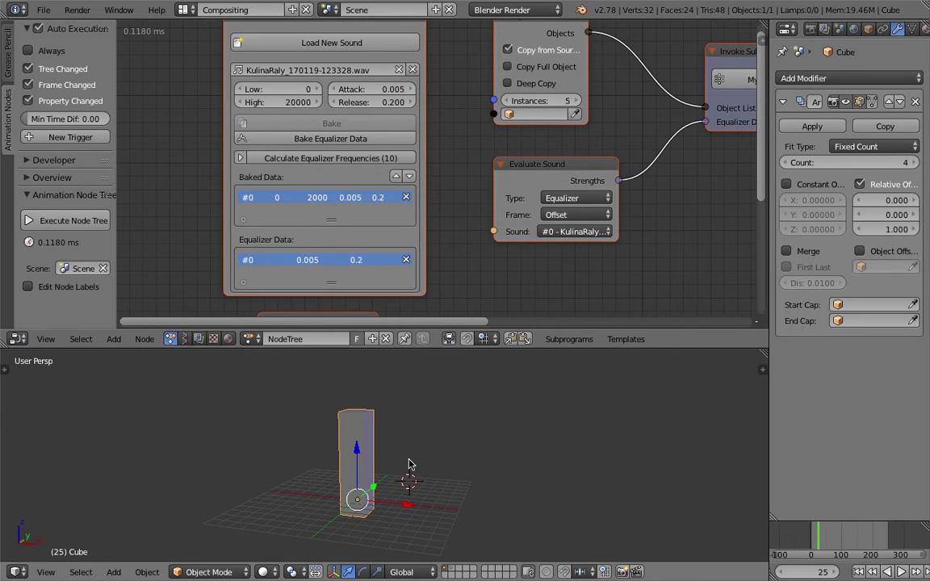
key(g)
click(294, 446)
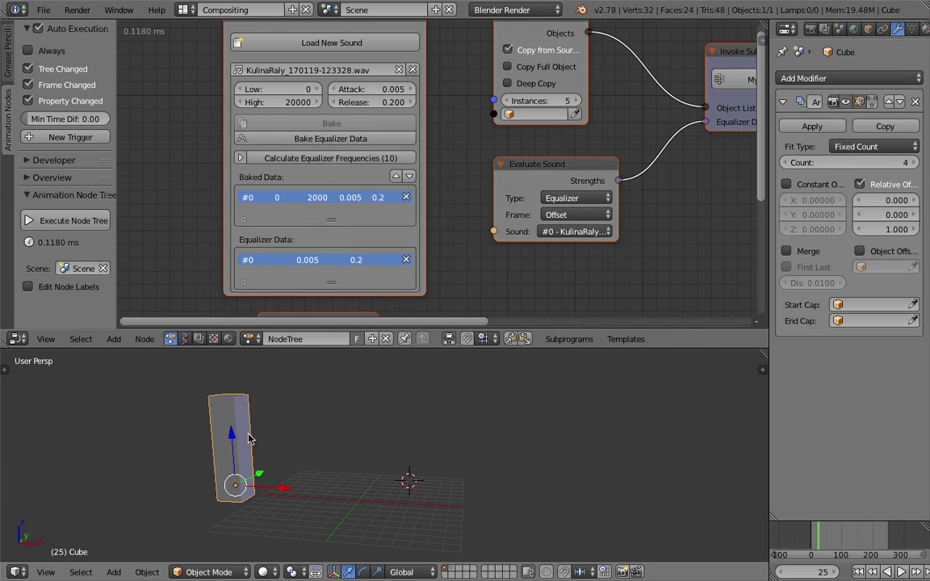
Assign the cube as the Object Instancer's source object and enable Copy Full Object
scroll(408, 234, down, 1)
middle_drag(405, 236, 328, 261)
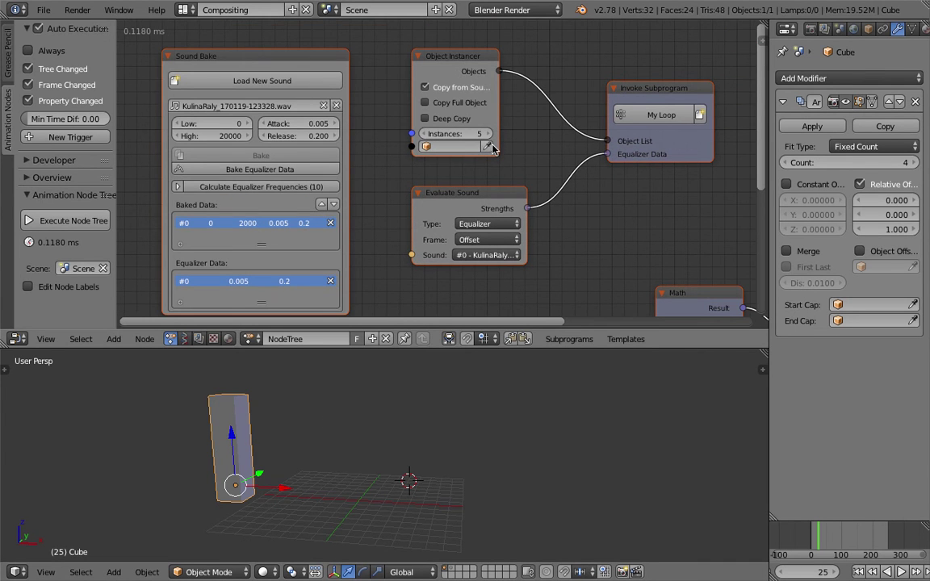
click(492, 147)
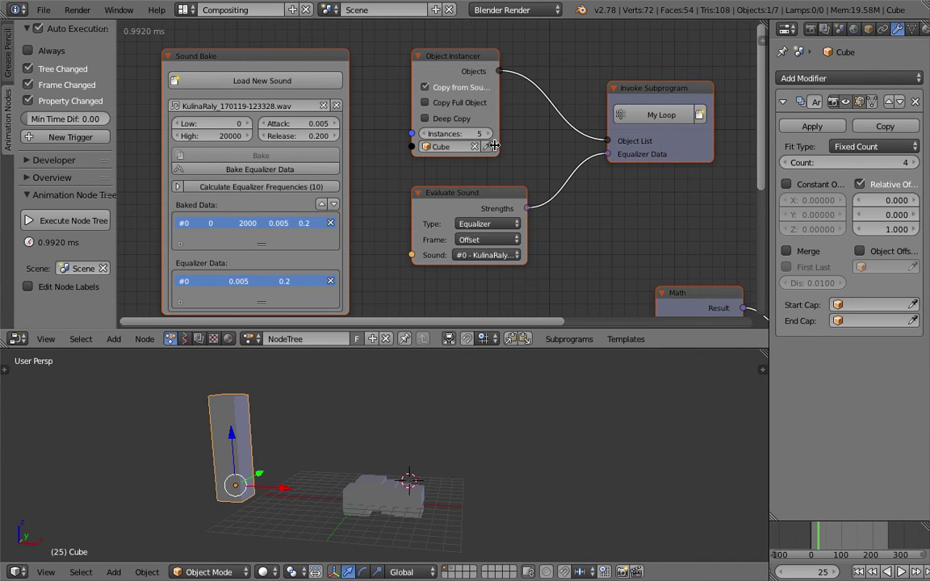
click(465, 105)
Space the instances apart by setting B to 2.29 in the Multiply node feeding Combine Vector's X
middle_drag(494, 125, 426, 110)
middle_drag(482, 114, 543, 51)
middle_drag(494, 384, 498, 426)
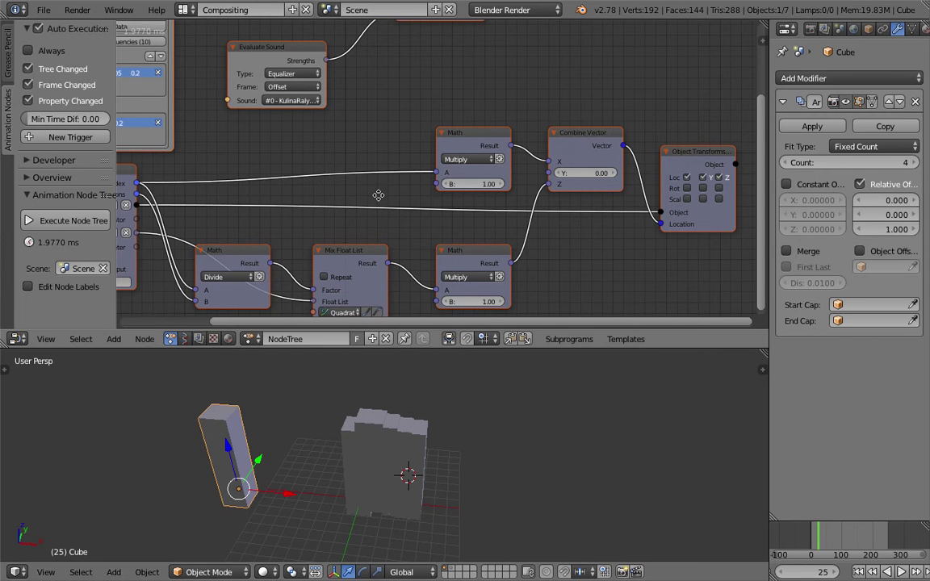
middle_drag(377, 193, 381, 201)
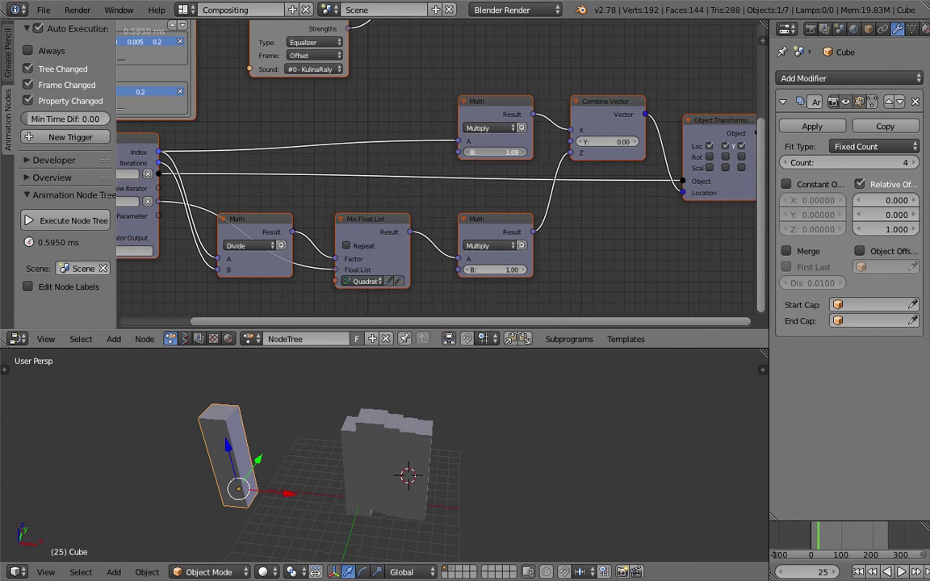
drag(500, 152, 584, 152)
Play the animation and examine the equalizer columns' movement from several angles
middle_drag(553, 400, 562, 448)
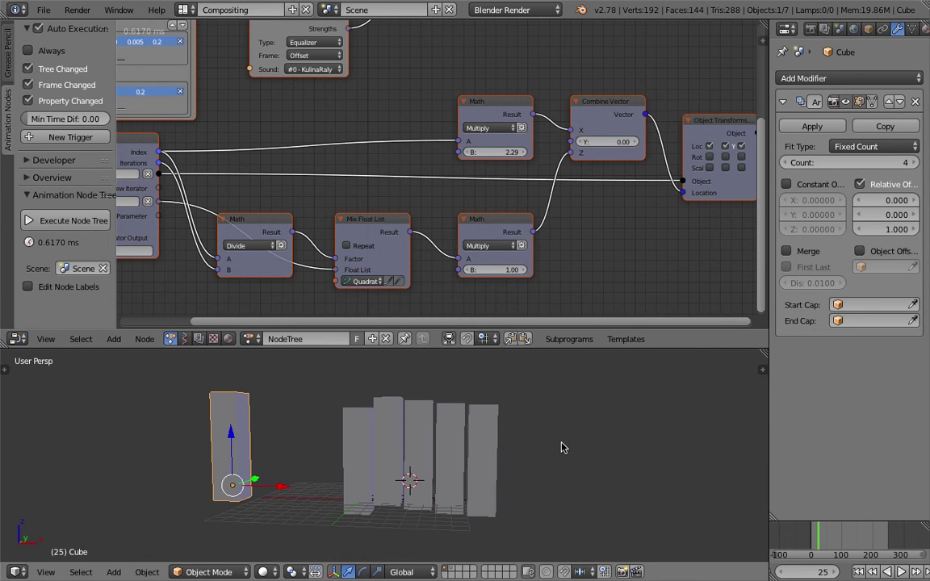
key(alt+a)
middle_drag(560, 447, 561, 478)
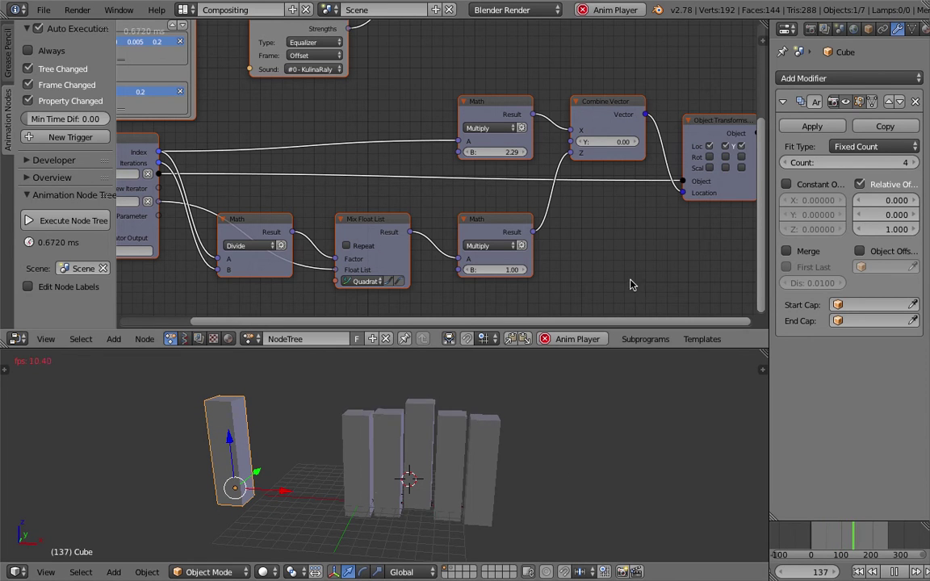
Examine the playing equalizer columns in the 3D View Full layout and stop the animation
mouse_move(409, 442)
middle_down()
mouse_move(357, 428)
mouse_move(399, 429)
middle_up()
click(184, 10)
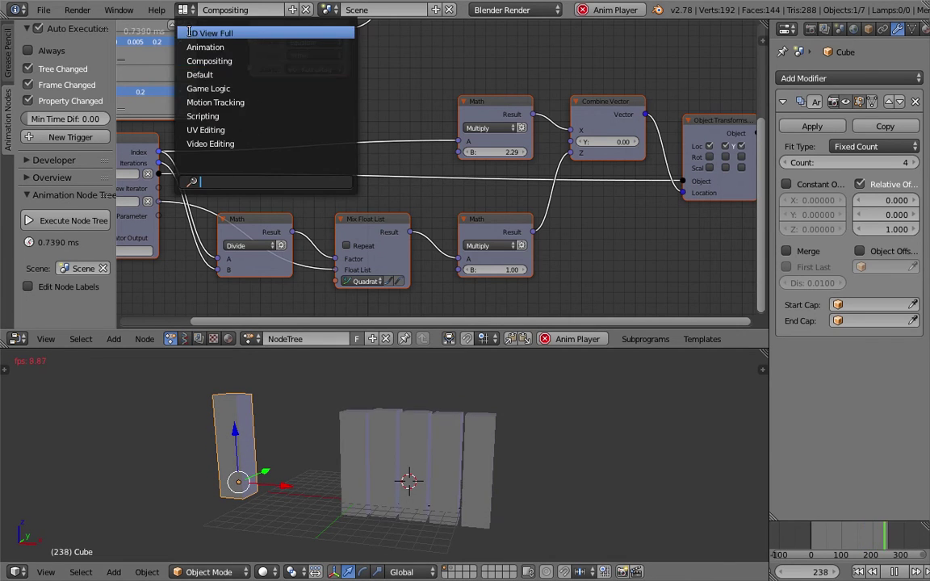
click(220, 30)
scroll(518, 295, down, 4)
middle_drag(518, 297, 465, 315)
scroll(448, 315, up, 2)
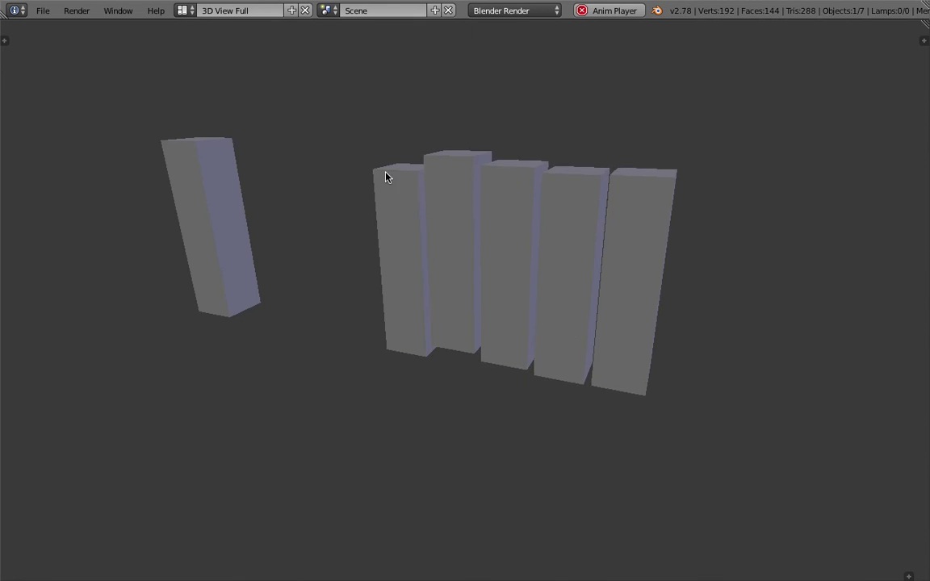
key(alt+a)
In the Compositing layout, set B to 5.00 in the Multiply node feeding Combine Vector's Z
click(194, 13)
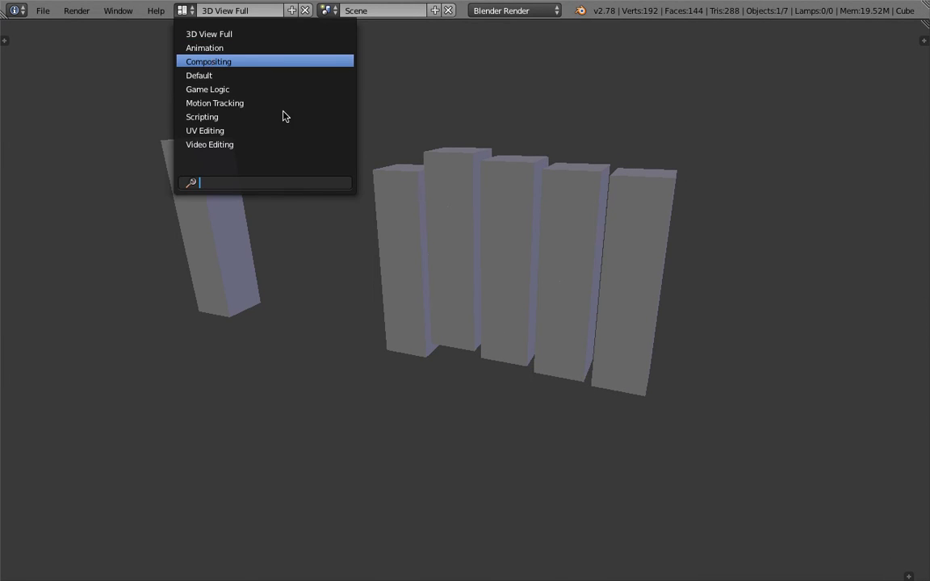
click(208, 62)
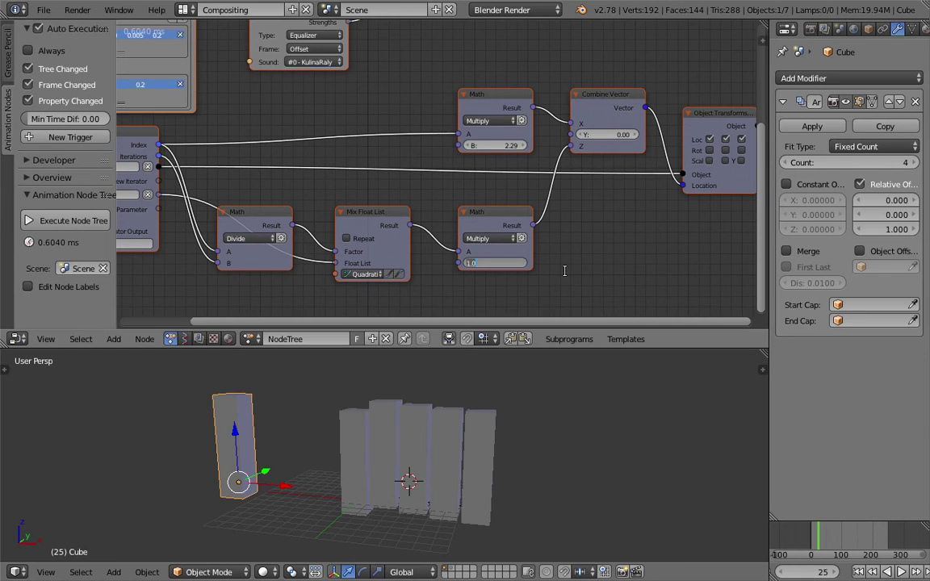
key(Return)
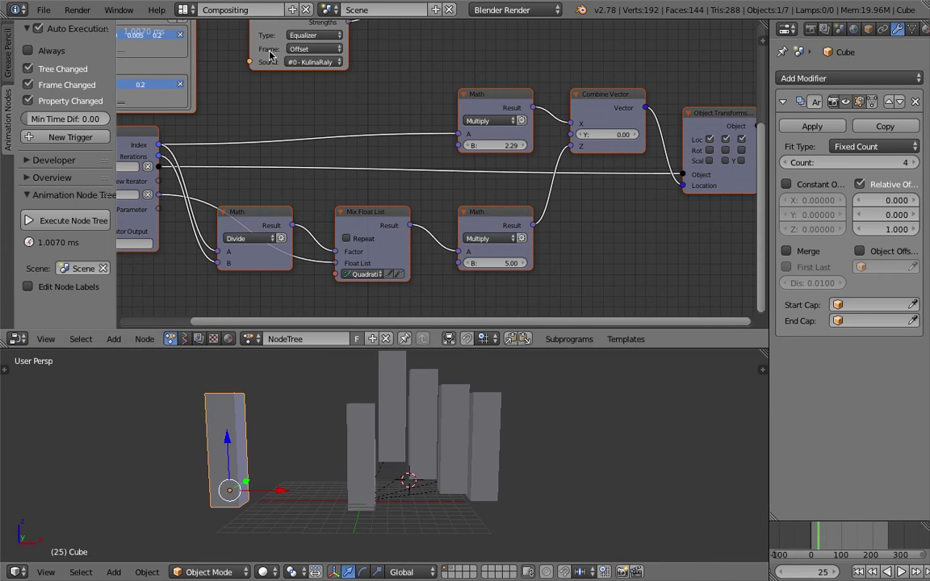
Play the animation in the 3D View Full layout and examine the columns' vertical movement from several angles
click(187, 10)
click(202, 31)
key(alt+a)
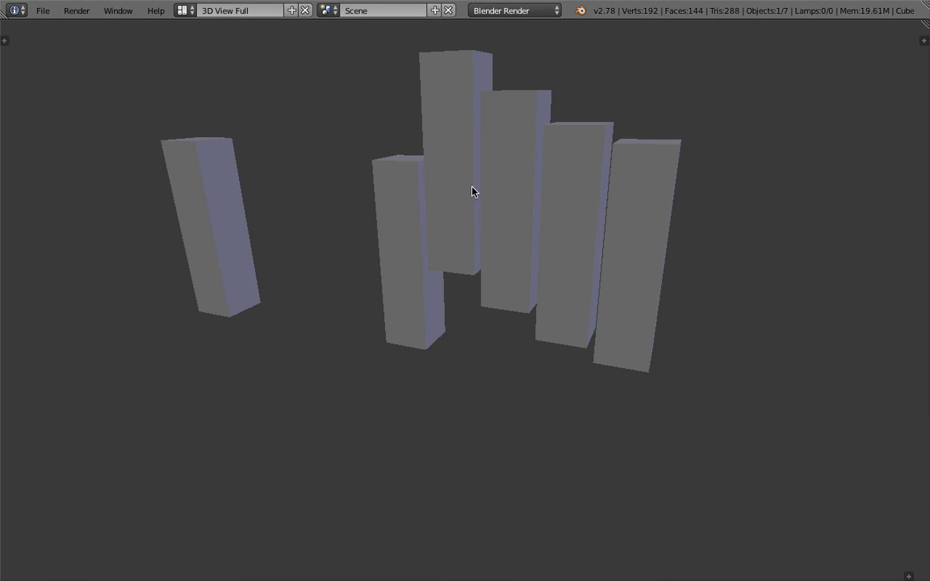
middle_drag(588, 225, 574, 266)
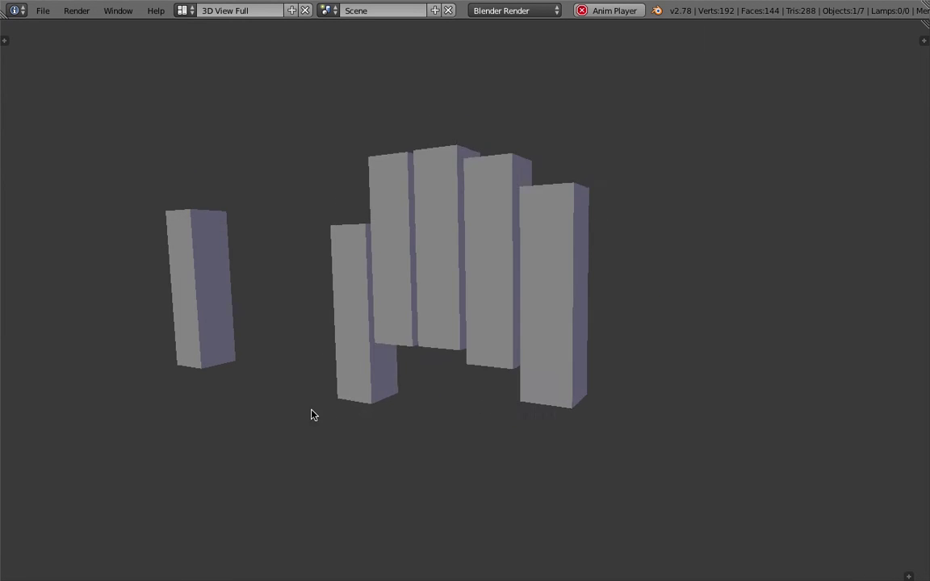
middle_drag(312, 411, 340, 395)
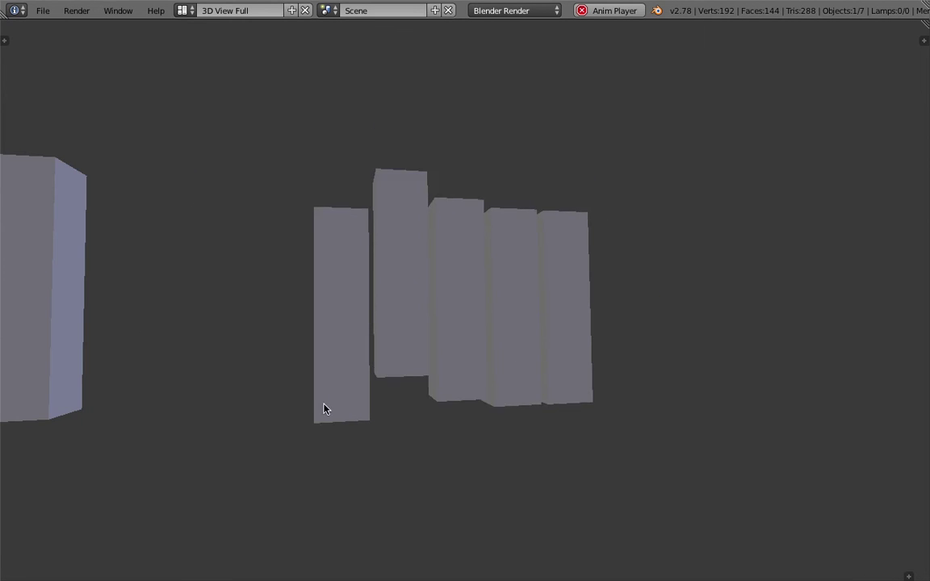
middle_drag(395, 352, 477, 408)
key(alt+a)
Return to the Compositing layout and save over the existing file
click(187, 11)
click(207, 62)
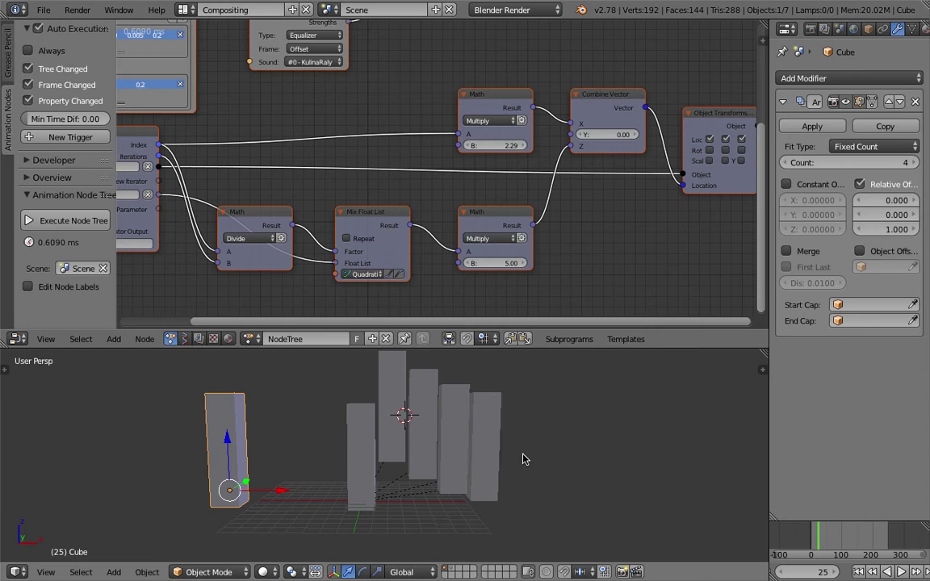
key(ctrl+s)
key(Return)
Cut the link between the lower Multiply node's Result and Combine Vector's Z input
middle_drag(636, 184, 520, 182)
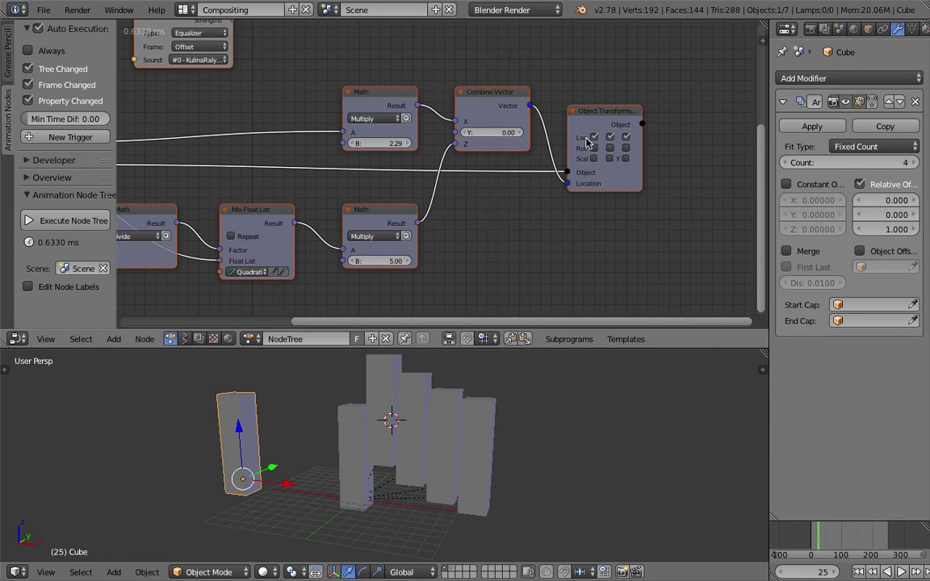
middle_drag(466, 199, 494, 190)
click(428, 201)
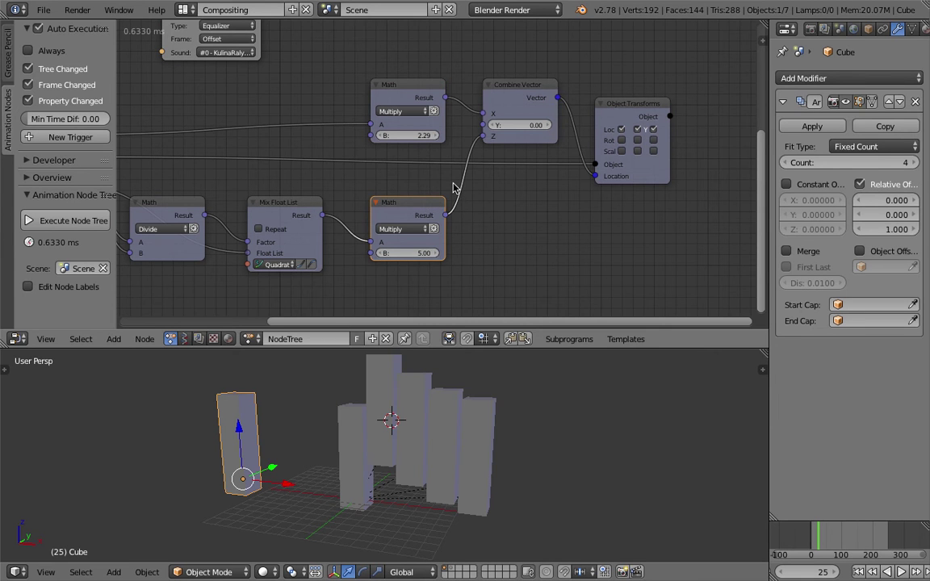
ctrl+right_drag(494, 206, 498, 206)
middle_drag(565, 363, 548, 448)
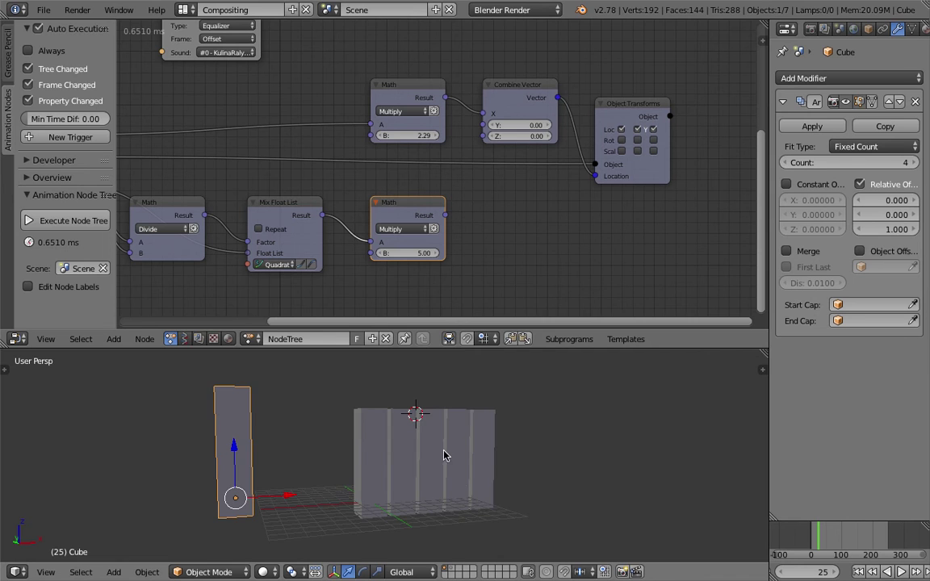
middle_drag(443, 456, 367, 508)
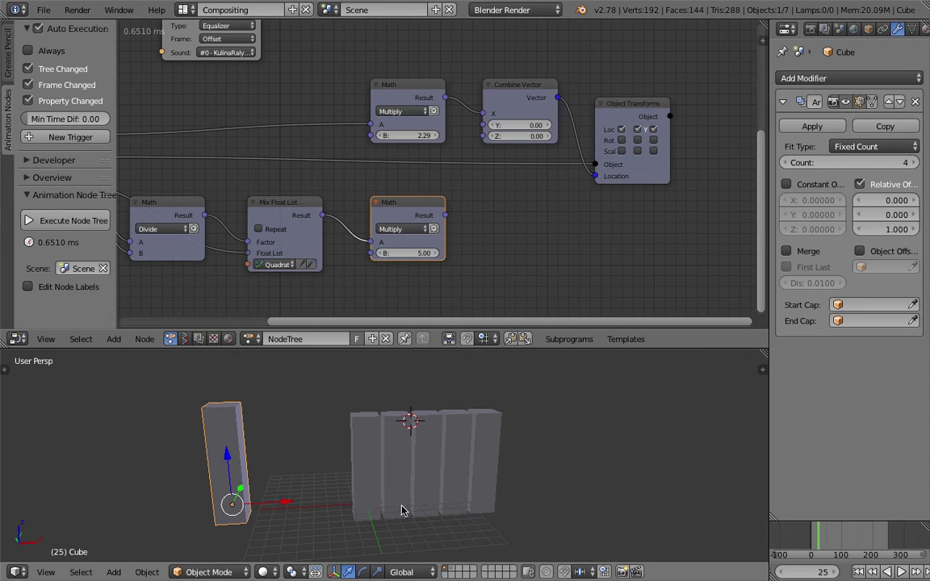
middle_drag(659, 503, 419, 530)
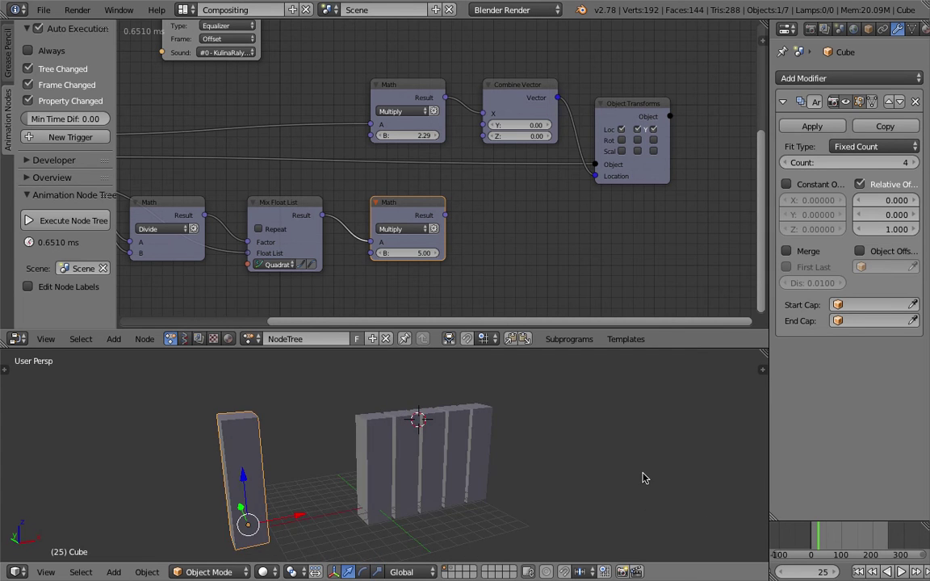
middle_drag(644, 478, 590, 476)
Copy the data path of the Array modifier's Count, keeping the count at 4
middle_drag(608, 244, 380, 262)
click(785, 162)
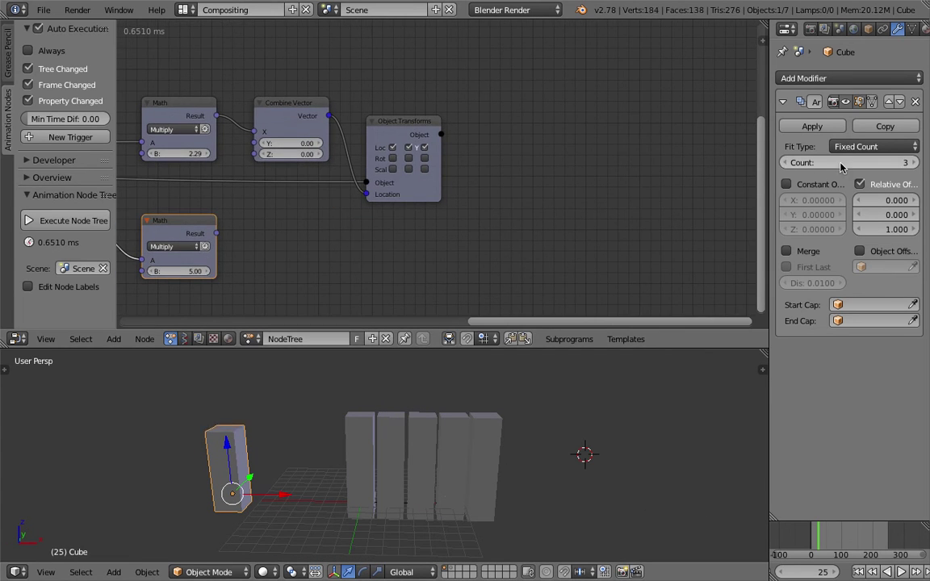
click(913, 163)
right_click(831, 162)
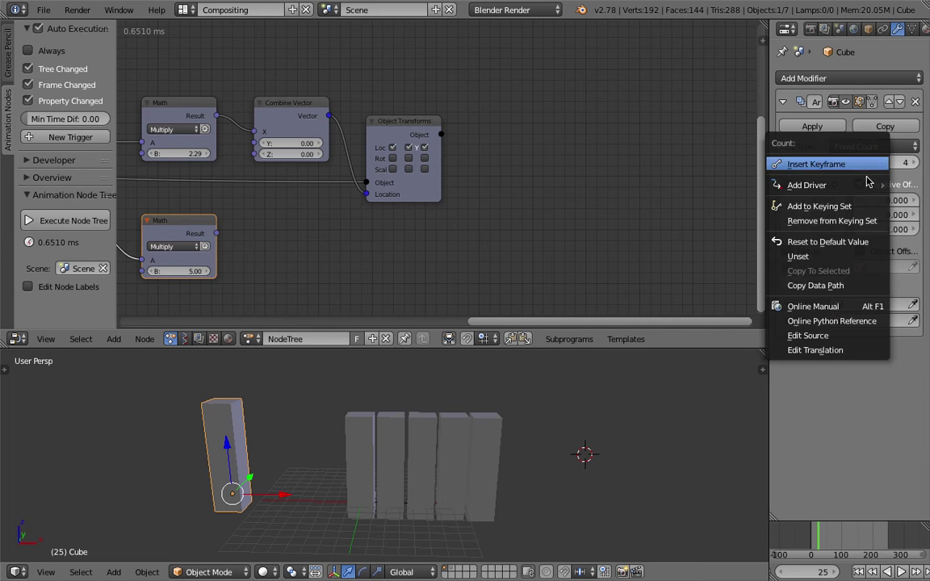
click(833, 287)
Add an Object Attribute Output node and link the Object Transforms Output's Object to its Object input
middle_drag(591, 155, 546, 160)
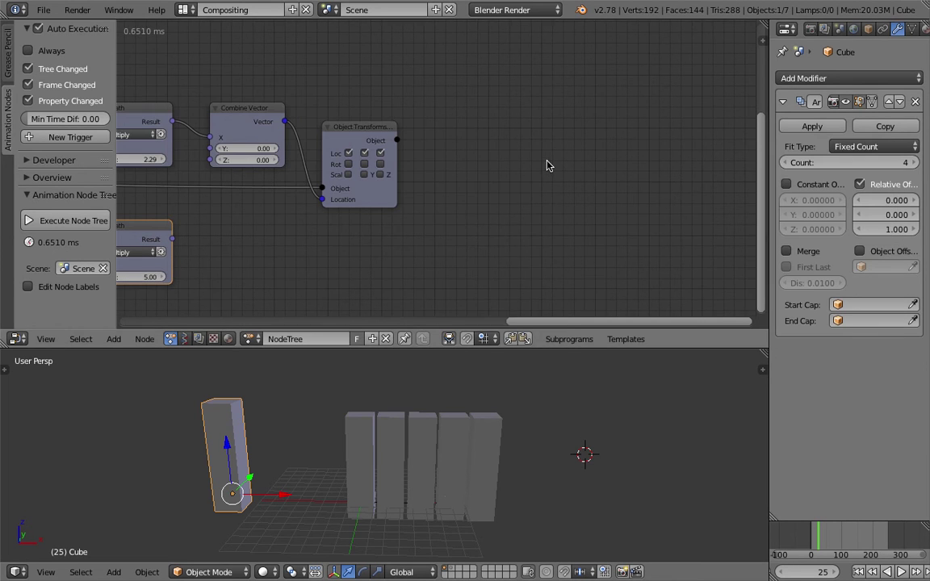
key(shift+a)
click(543, 53)
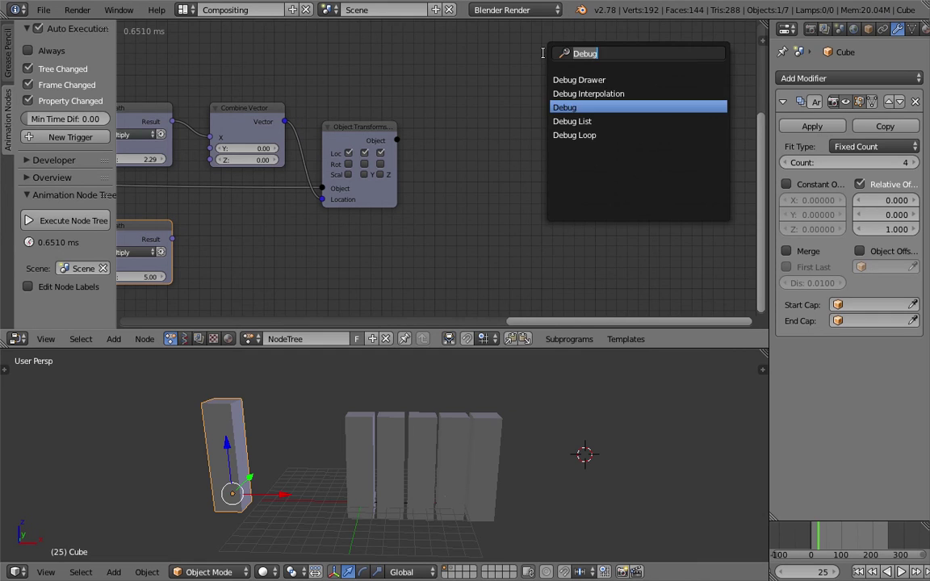
text(object at)
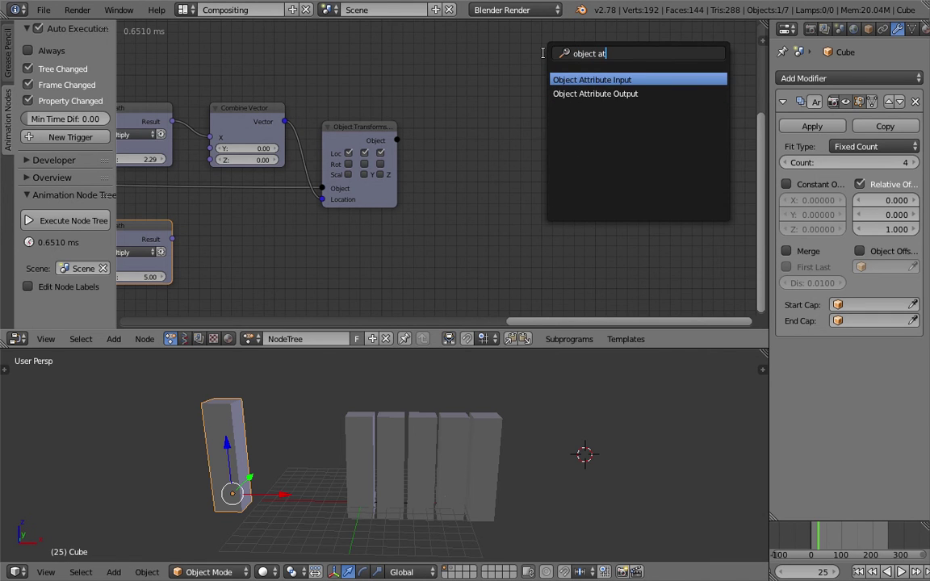
click(595, 93)
click(517, 152)
drag(397, 140, 472, 173)
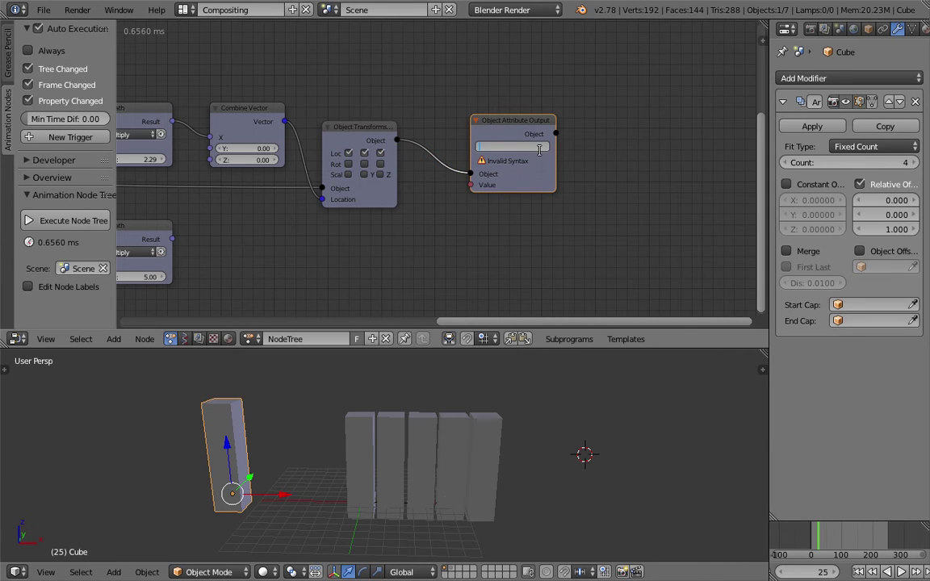
Set the Object Attribute Output's attribute path to modifiers["Array"].count and widen the node
drag(563, 154, 593, 154)
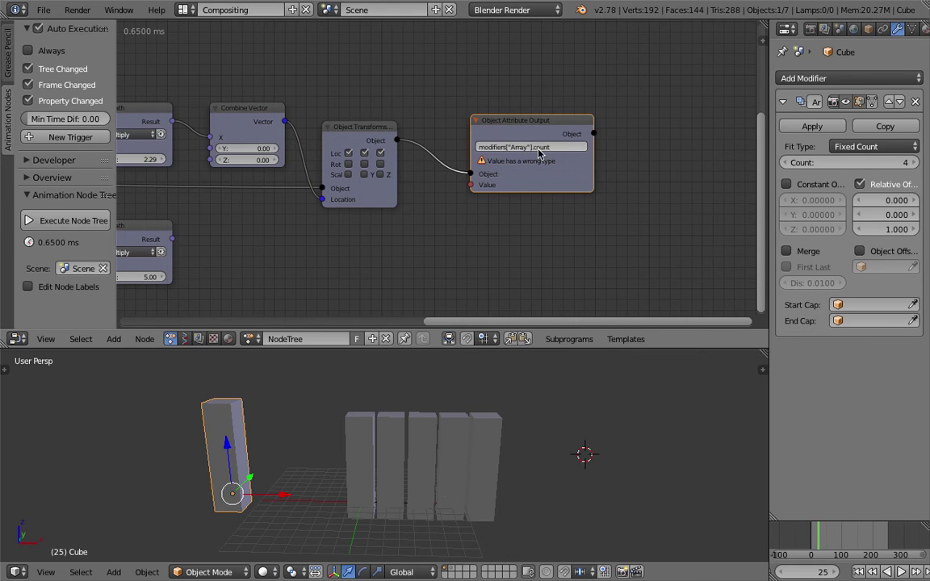
key(Home)
scroll(490, 253, down, 1)
middle_drag(497, 253, 576, 259)
middle_drag(440, 245, 398, 248)
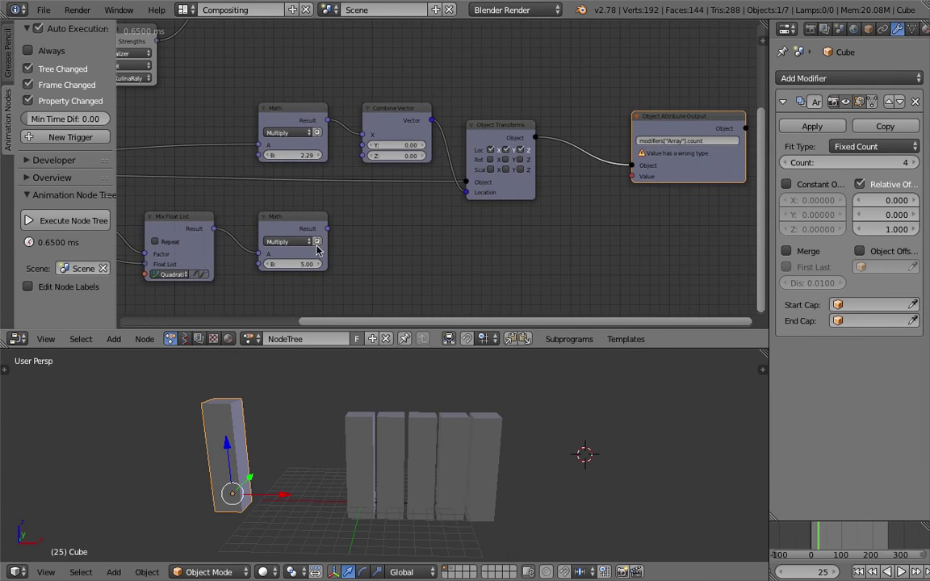
Connect a new Map Range node between the lower Multiply node, with its B set to 1.00, and the Object Attribute Output's Value
key(shift+a)
key(shift+a)
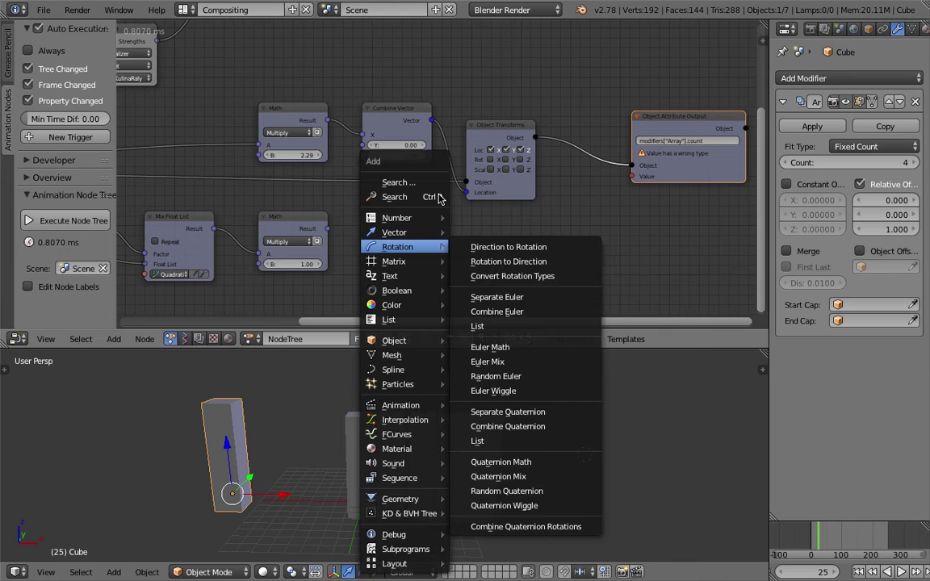
click(423, 195)
text(map)
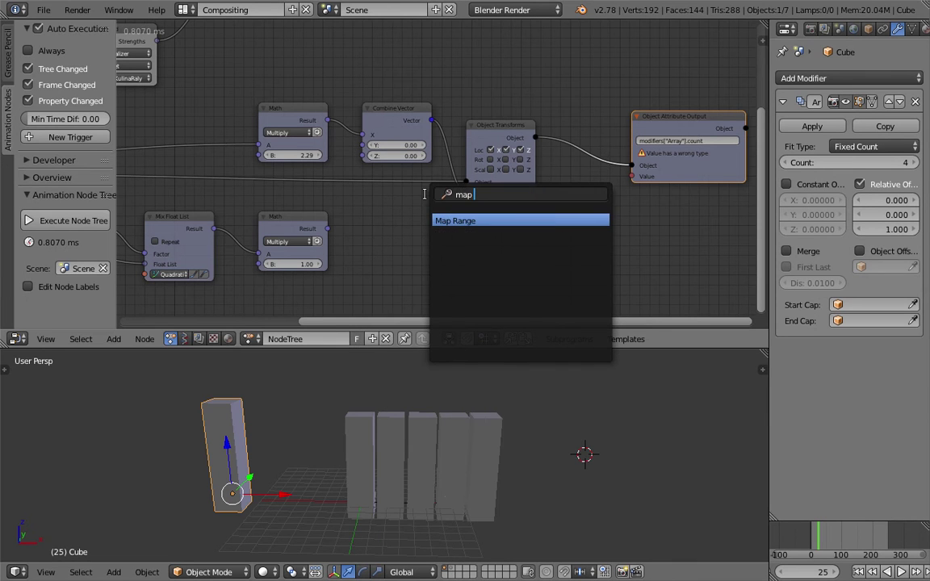
key(Return)
click(416, 228)
drag(327, 229, 416, 276)
middle_drag(510, 238, 486, 219)
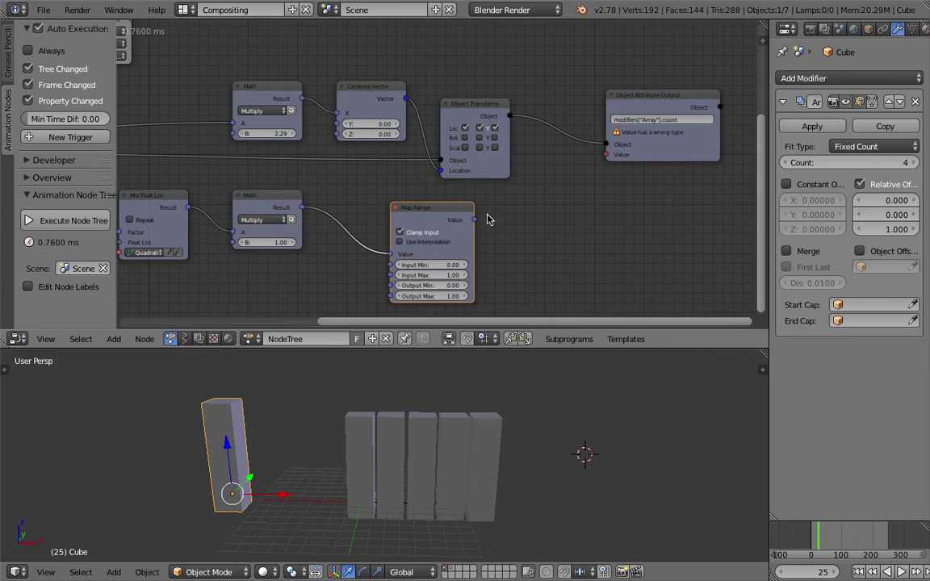
drag(474, 220, 607, 156)
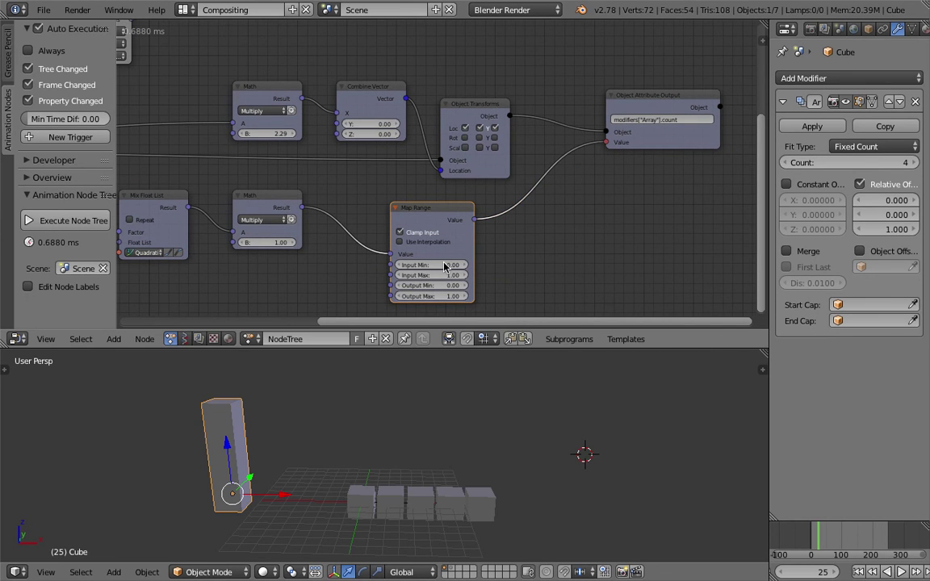
Set the Map Range node's Output Min to 1.00 and Output Max to 15.00
shift+scroll(498, 204, down, 3)
scroll(491, 206, up, 2)
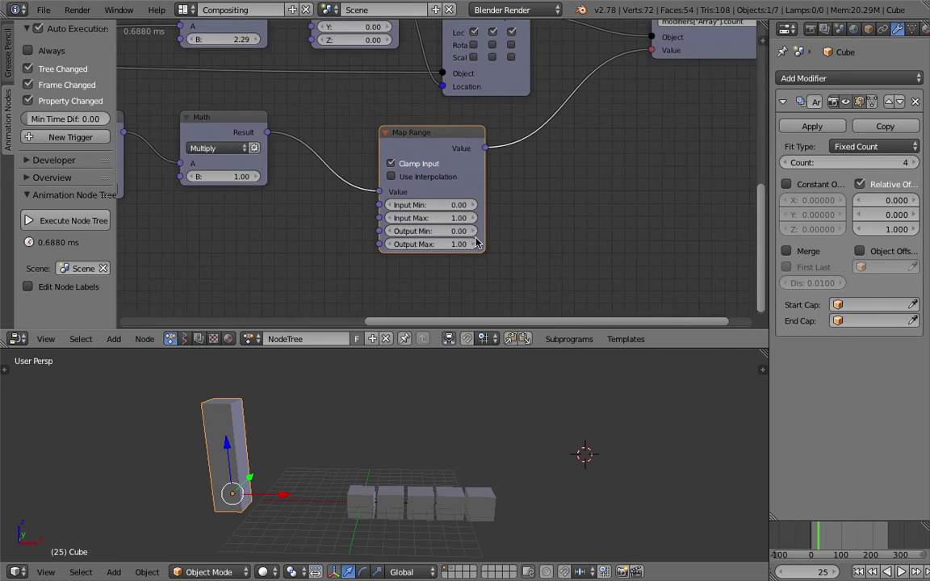
click(456, 233)
text(1)
key(Return)
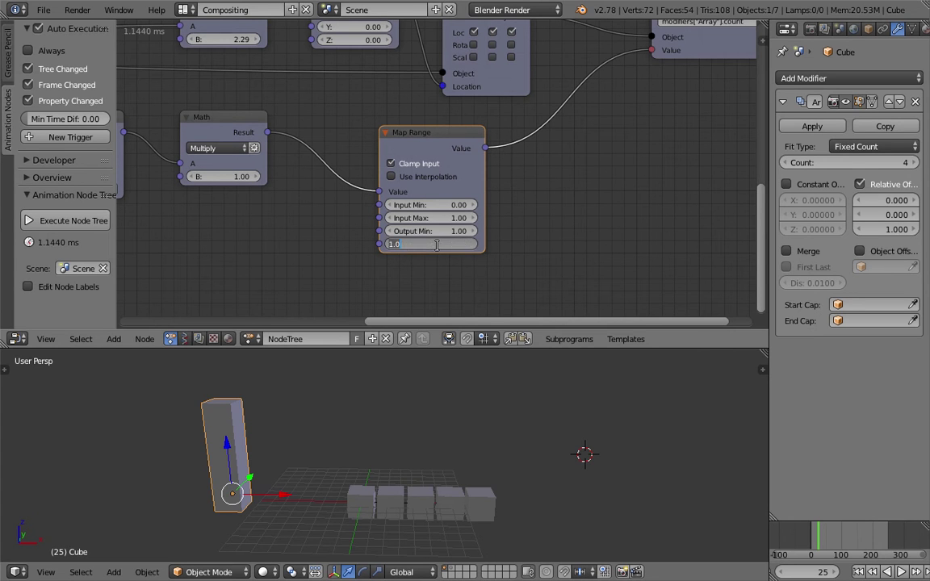
text(15)
key(Return)
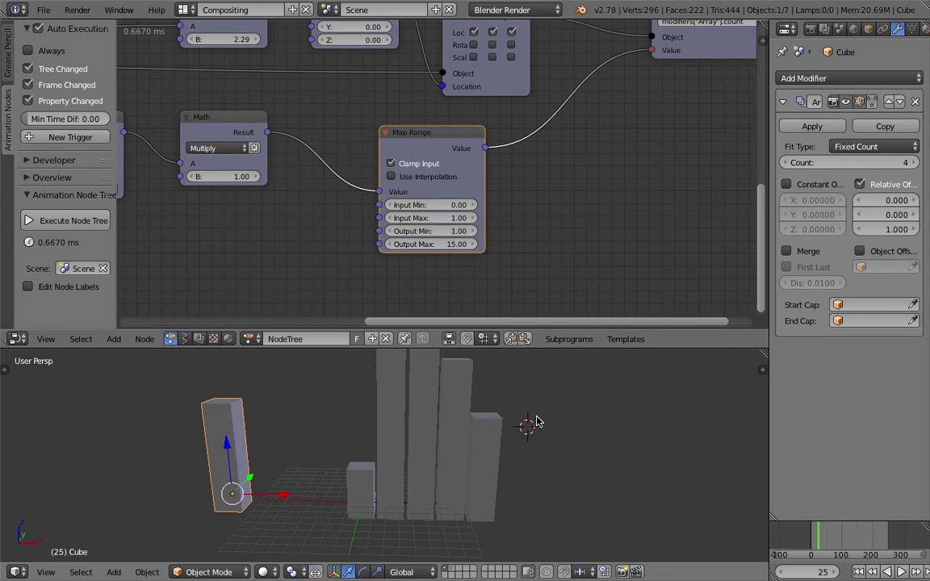
Play the animation in the 3D View Full layout and examine the columns' changing heights from several angles
scroll(499, 497, down, 4)
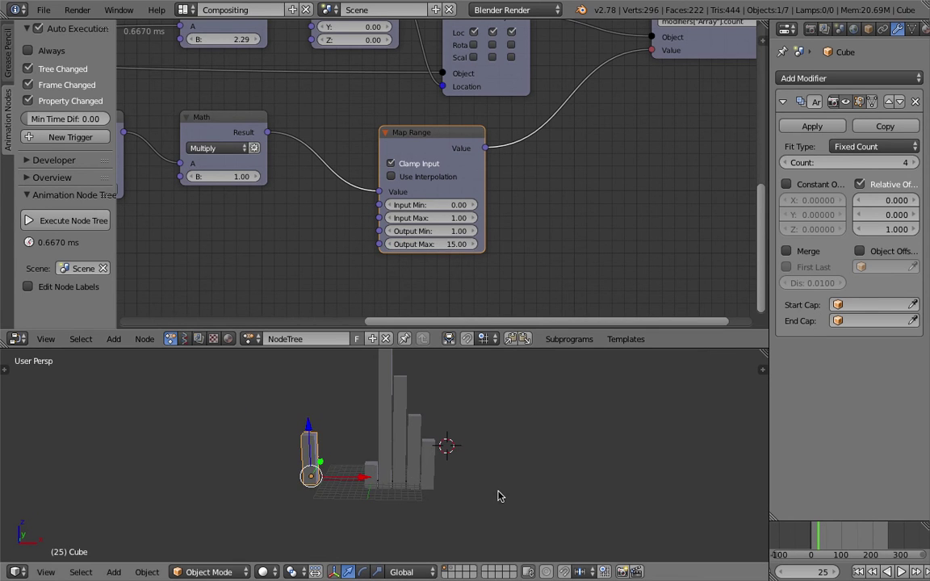
click(474, 403)
key(alt+a)
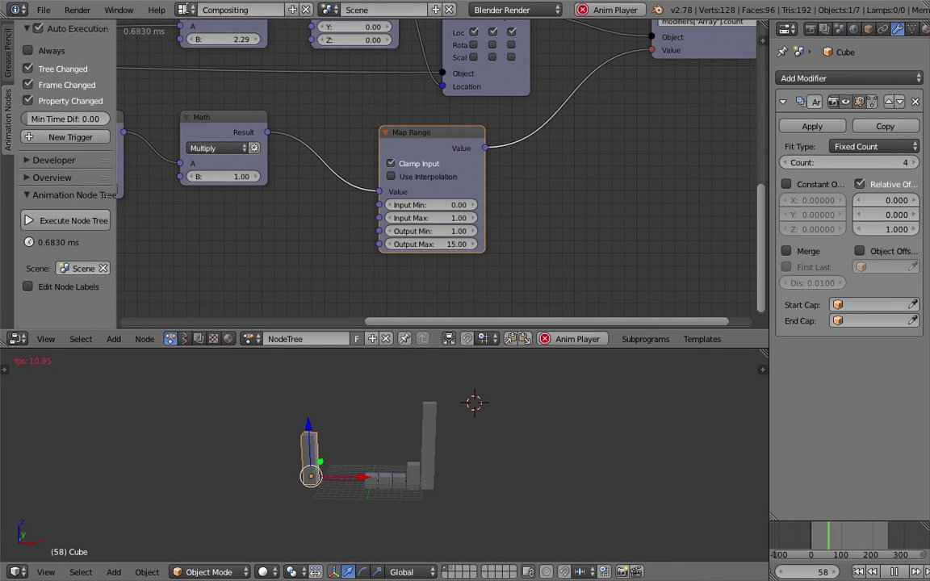
click(183, 10)
click(218, 33)
scroll(612, 280, up, 3)
scroll(552, 274, down, 2)
middle_drag(611, 276, 454, 314)
scroll(455, 313, down, 3)
middle_drag(516, 321, 479, 317)
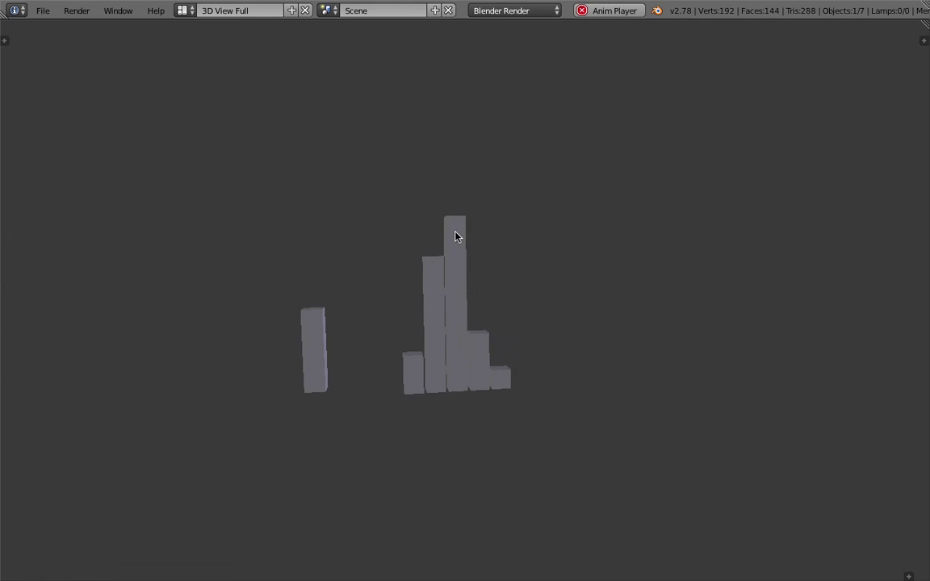
mouse_move(478, 363)
middle_down()
mouse_move(493, 372)
mouse_move(489, 363)
middle_up()
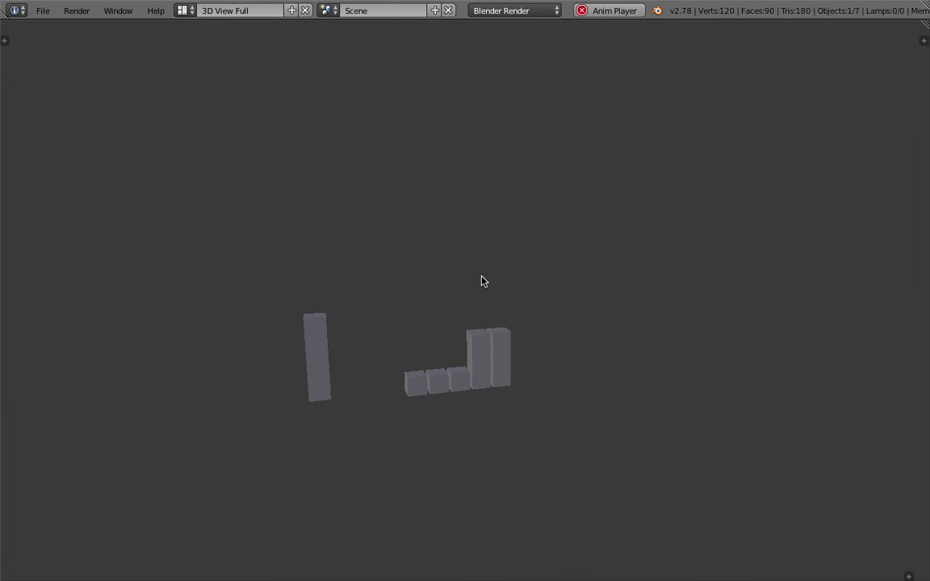
middle_drag(437, 282, 457, 308)
Stop the playback, return to the Compositing layout and save the file
key(Escape)
click(183, 10)
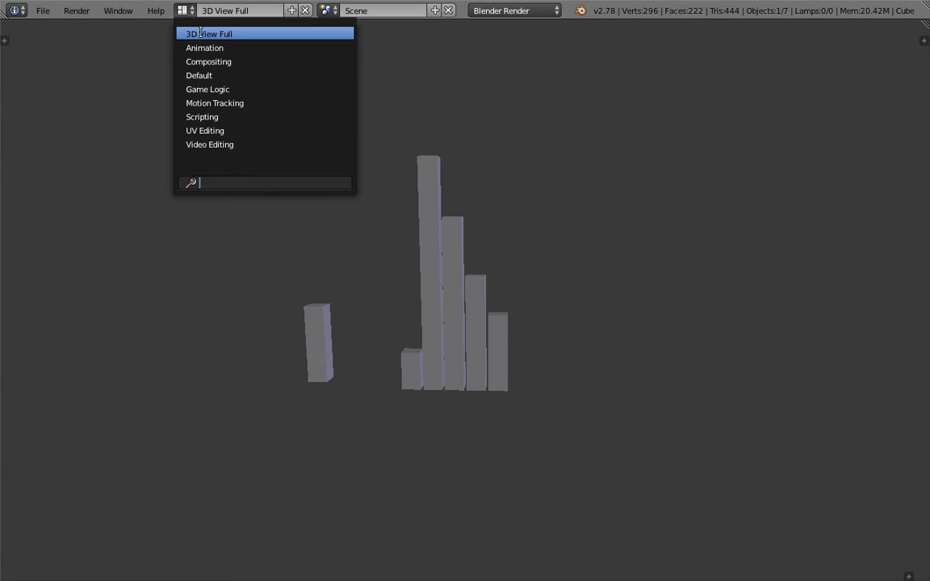
click(208, 61)
key(ctrl+s)
click(533, 378)
middle_drag(475, 436, 458, 423)
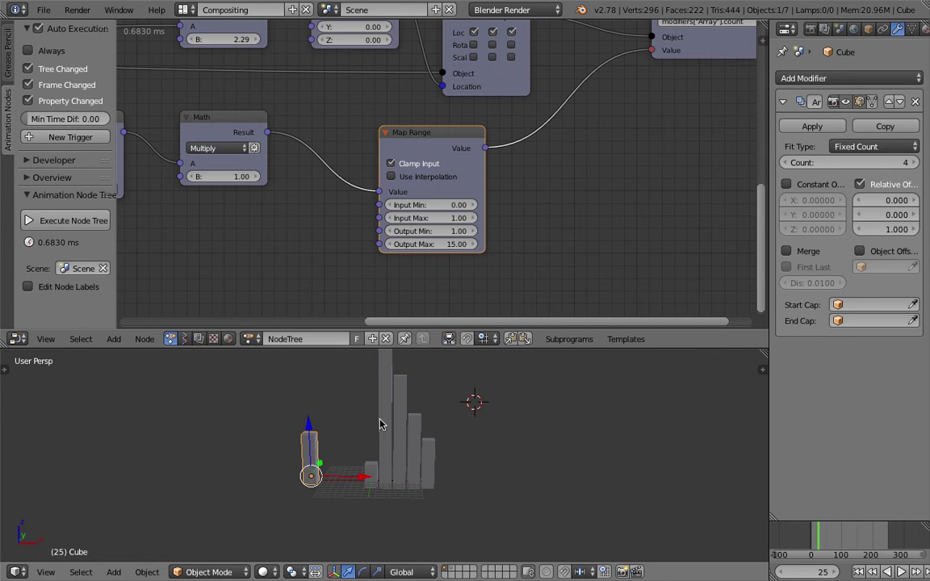
Move the Divide Math node that feeds the Mix Float List slightly lower in the node tree
middle_drag(381, 425, 452, 421)
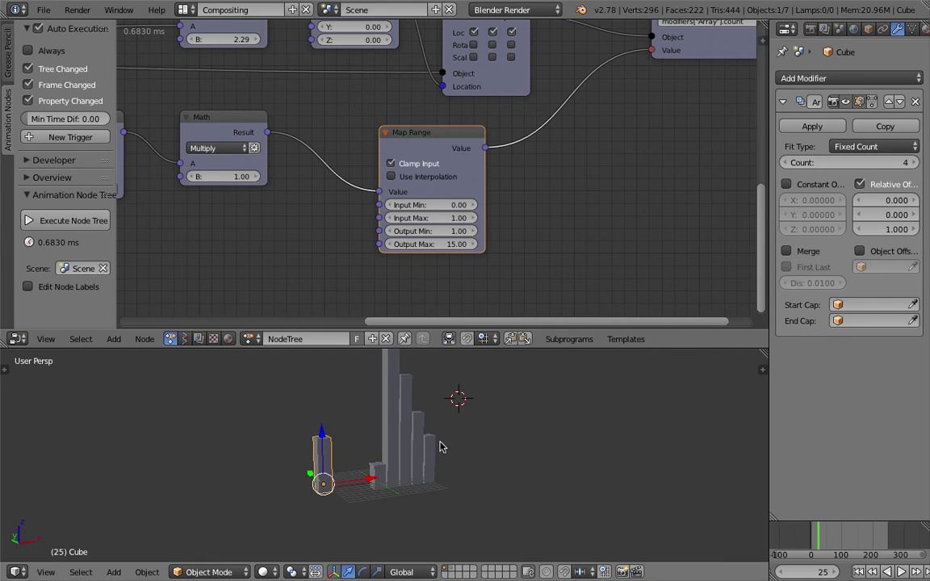
middle_drag(435, 450, 488, 435)
middle_drag(306, 174, 355, 263)
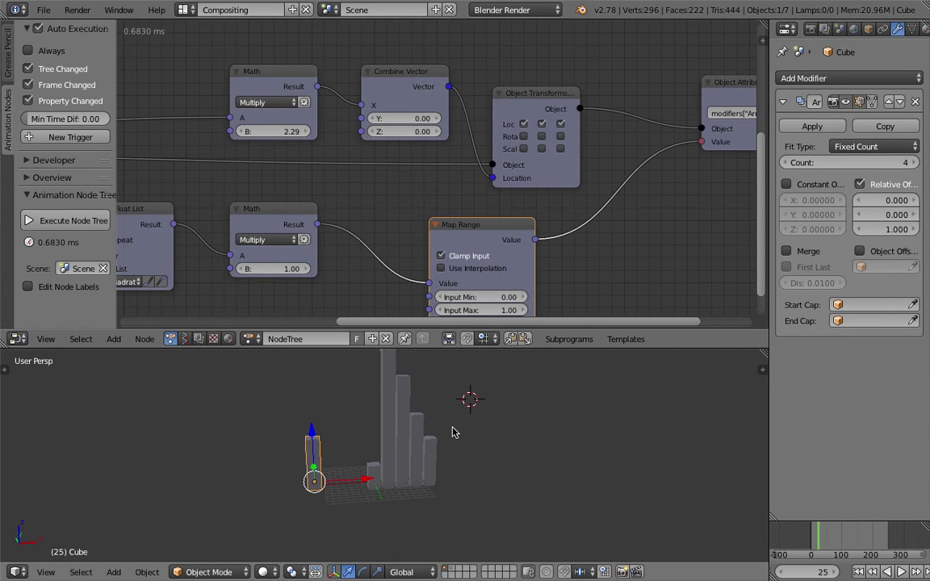
middle_drag(407, 386, 368, 370)
middle_drag(318, 158, 452, 196)
scroll(296, 135, down, 3)
middle_drag(297, 133, 506, 131)
click(348, 247)
drag(339, 218, 330, 251)
Set the Object Instancer node's Instances to 20
middle_drag(405, 143, 356, 270)
scroll(340, 192, up, 2)
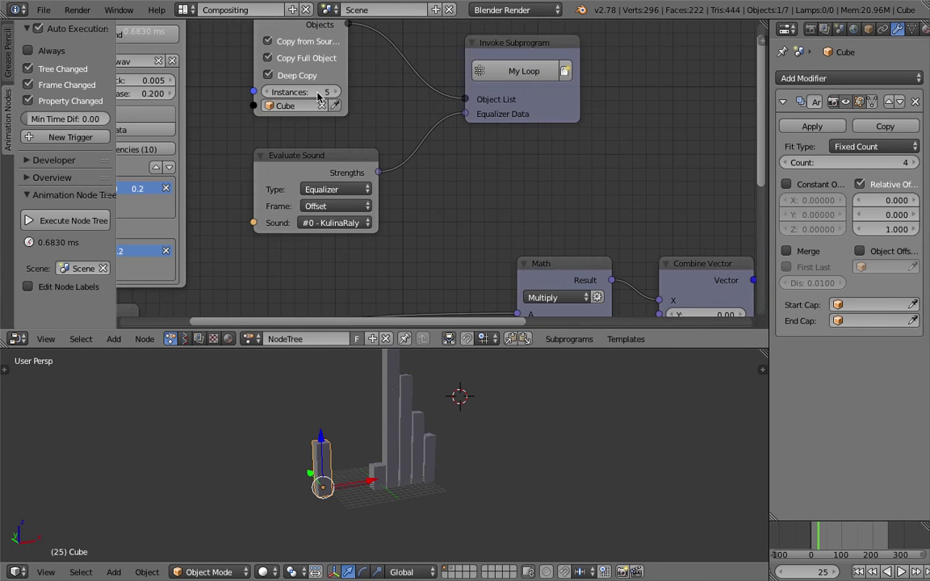
text(20)
key(Return)
middle_drag(569, 432, 521, 436)
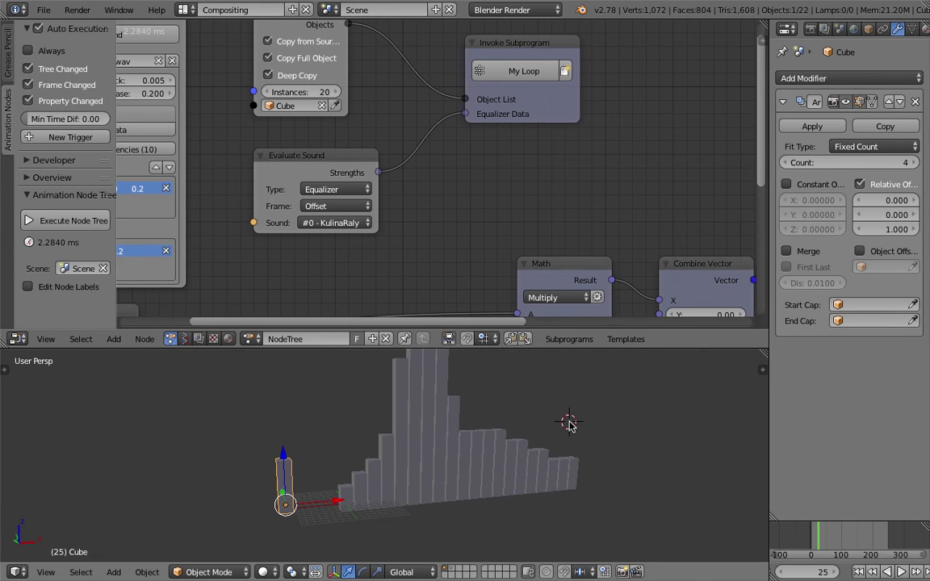
Play the animation in the 3D View Full layout and examine the wider row of columns
click(185, 10)
click(210, 26)
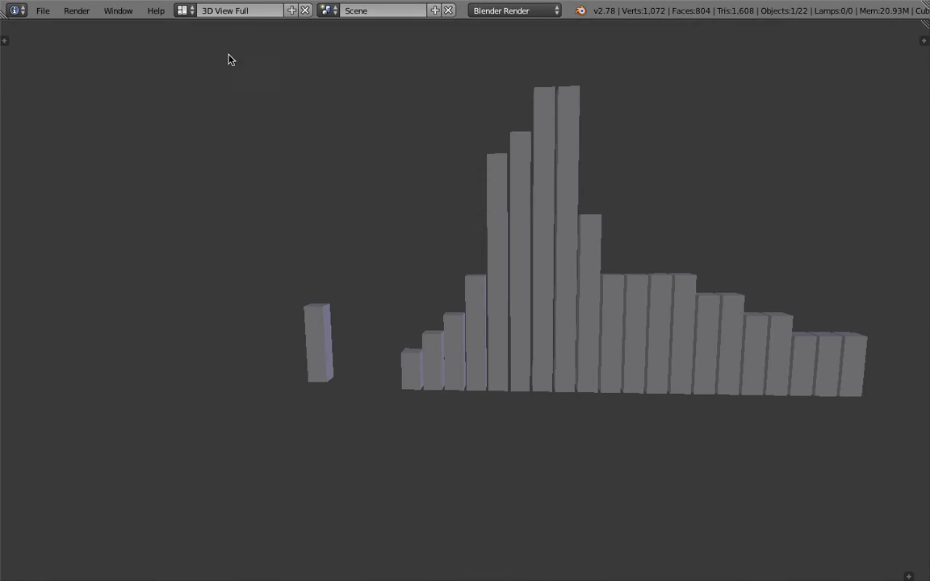
key(alt+a)
middle_drag(399, 200, 259, 335)
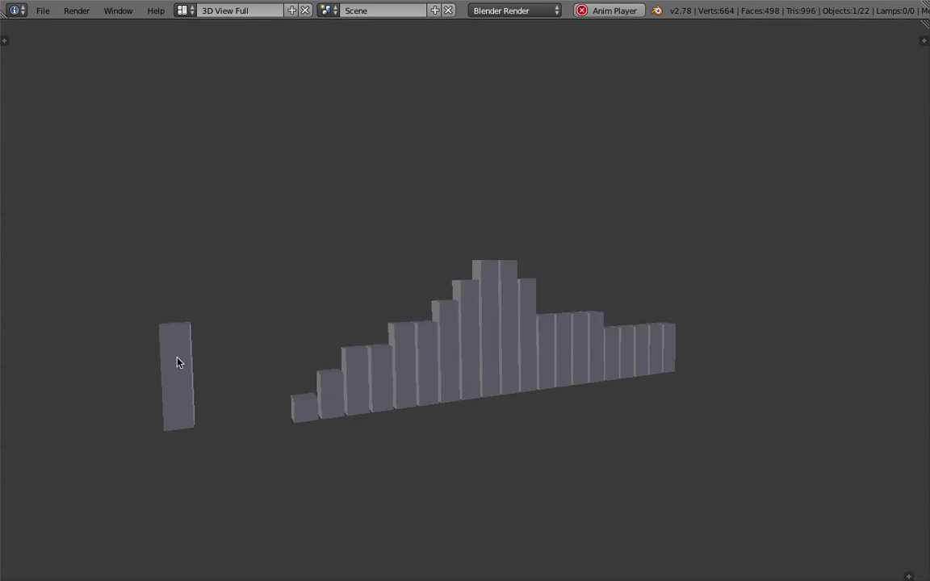
Move the original cube to layer 1, out of the columns' layer
key(g)
key(Escape)
key(m)
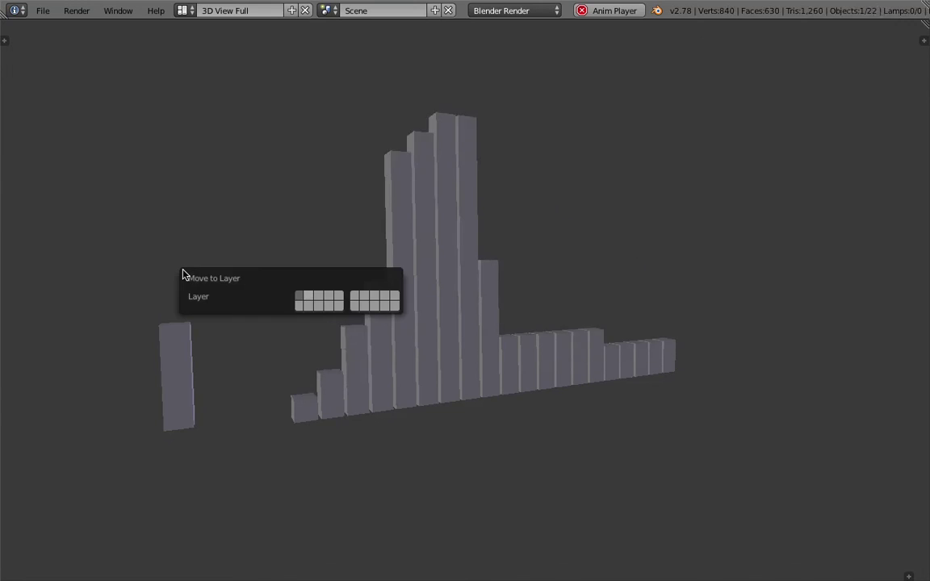
key(2)
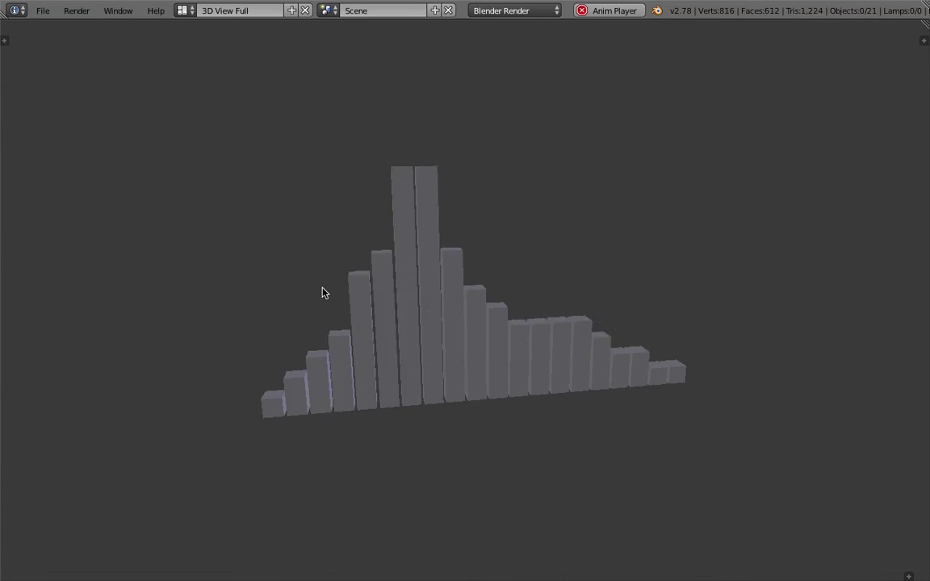
Stop the playback, return to the Compositing layout and save the file
middle_drag(292, 283, 377, 322)
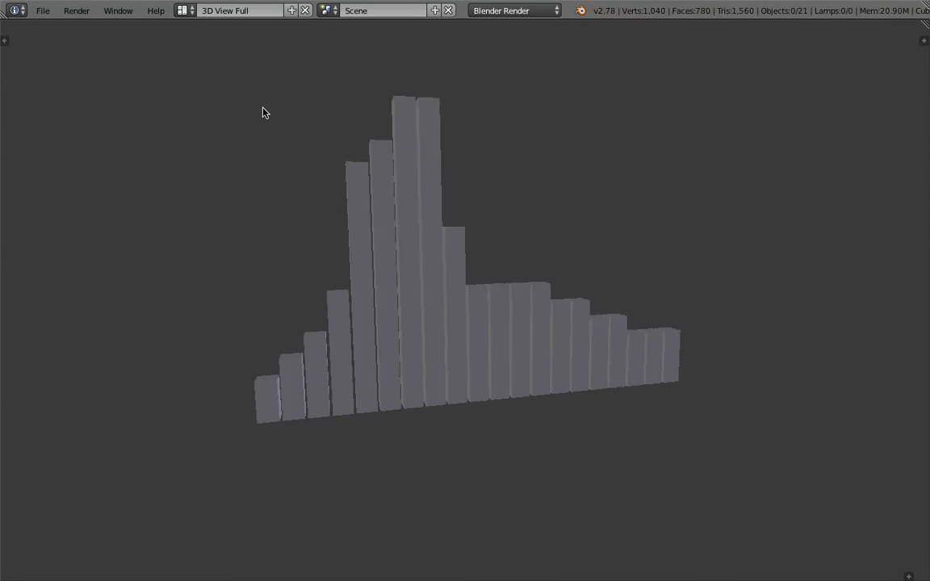
click(183, 10)
click(210, 59)
key(ctrl+s)
middle_drag(519, 392, 452, 364)
click(504, 385)
scroll(373, 197, down, 1)
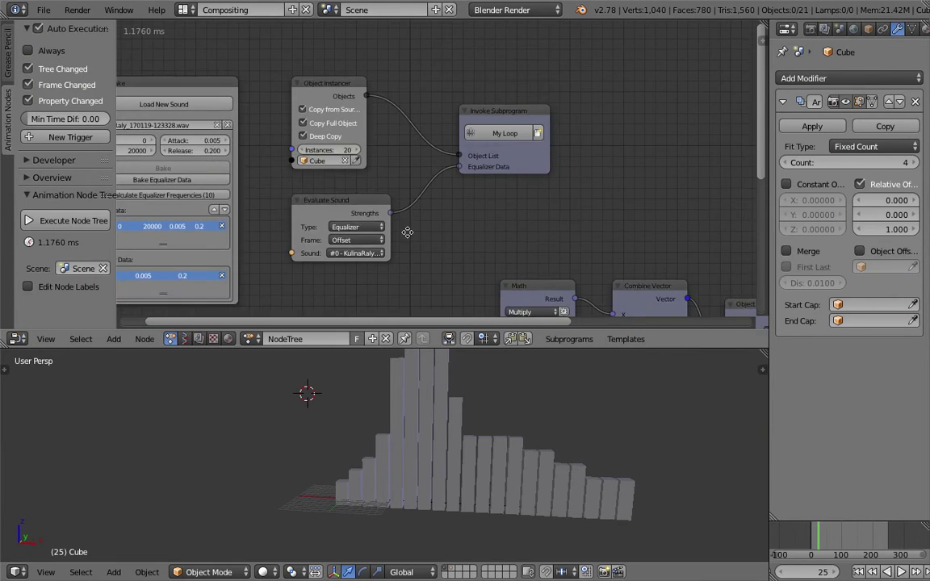
key(ctrl+s)
Set the Object Instancer node's Instances to 40
click(342, 155)
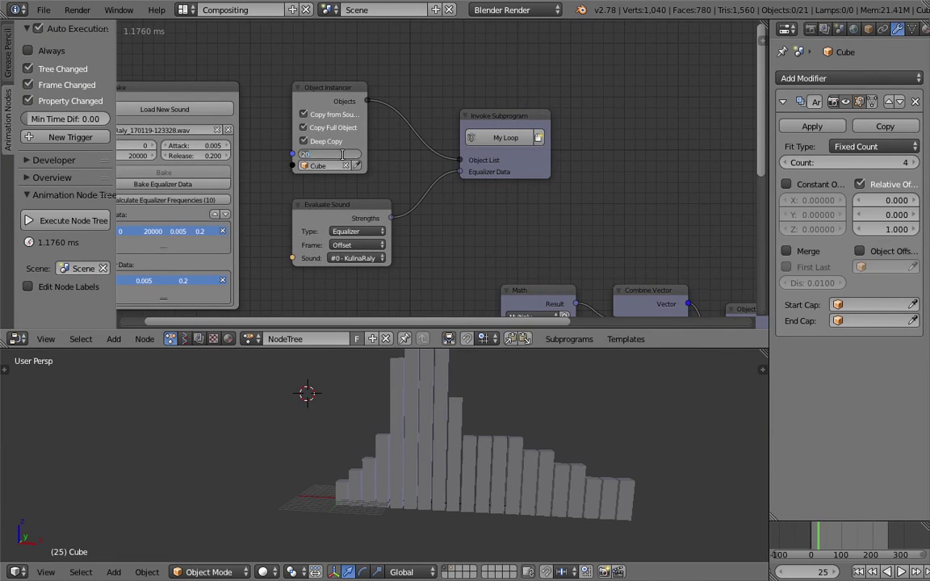
text(40)
key(Return)
middle_drag(633, 447, 547, 453)
Play the animation in the 3D View Full layout and examine the 40 columns from different angles
click(184, 10)
click(208, 33)
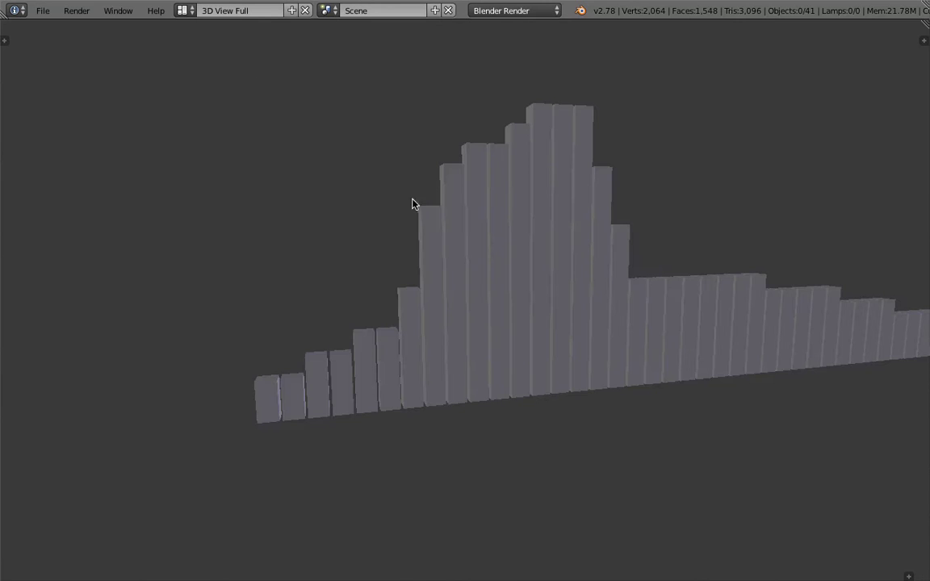
middle_drag(360, 158, 461, 218)
key(alt+a)
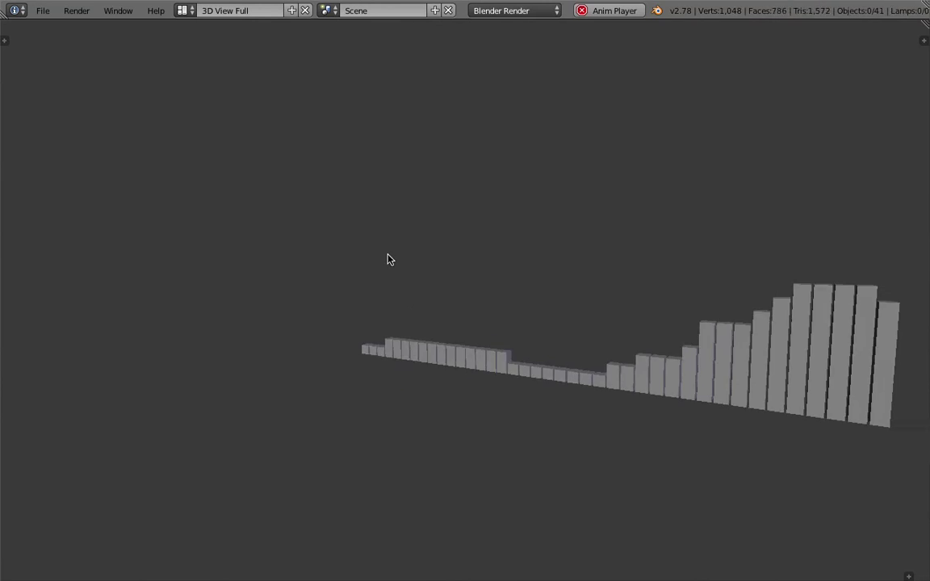
shift+middle_drag(502, 252, 461, 325)
Save the file, stop the playback and go back to the Compositing layout
key(ctrl+s)
click(519, 326)
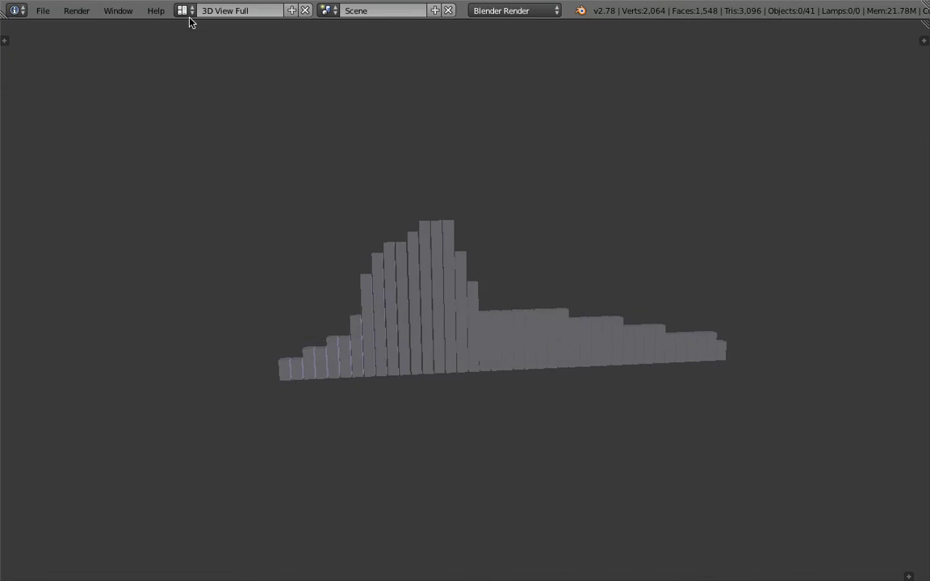
click(184, 10)
click(208, 62)
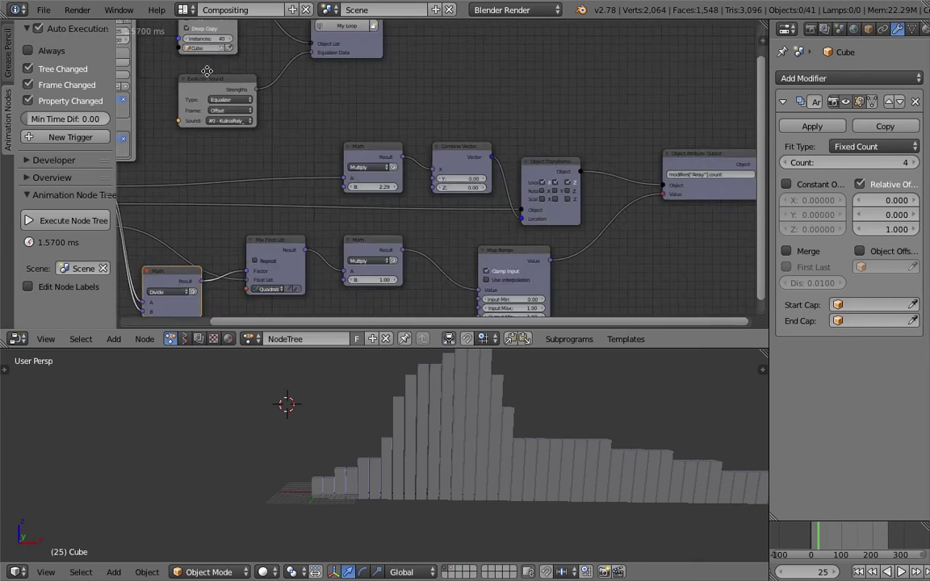
Move the Loop Input node and the Divide Math node slightly apart to show their Index and Iterations links
middle_drag(355, 170, 377, 84)
scroll(186, 218, up, 2)
middle_drag(226, 217, 384, 205)
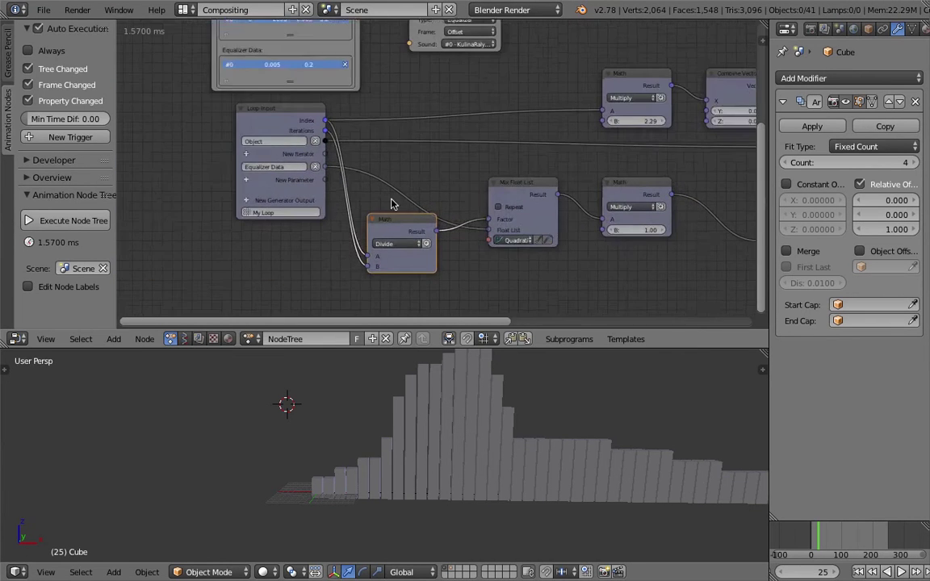
scroll(365, 194, up, 2)
drag(235, 99, 219, 100)
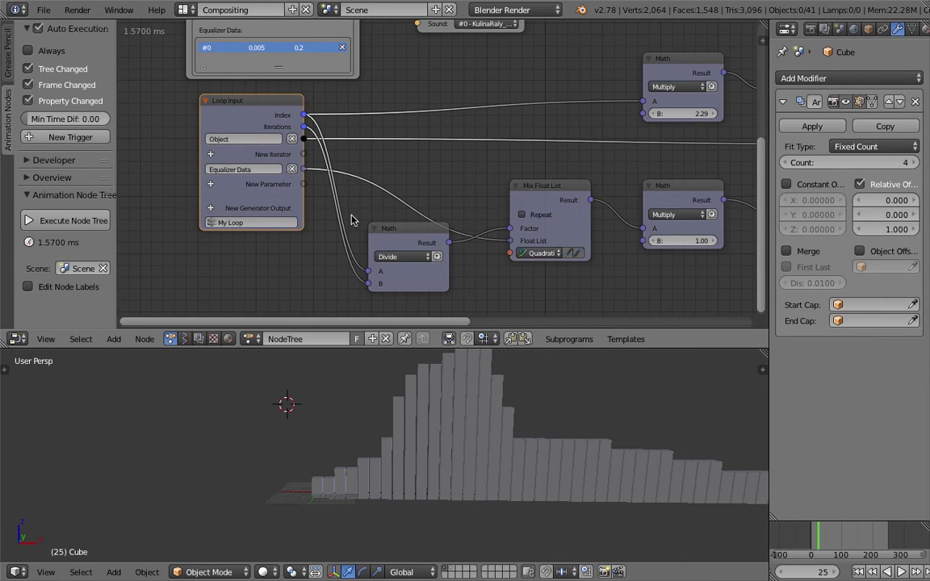
mouse_move(394, 235)
mouse_down()
mouse_move(414, 185)
mouse_move(396, 250)
mouse_up()
middle_drag(317, 136, 295, 111)
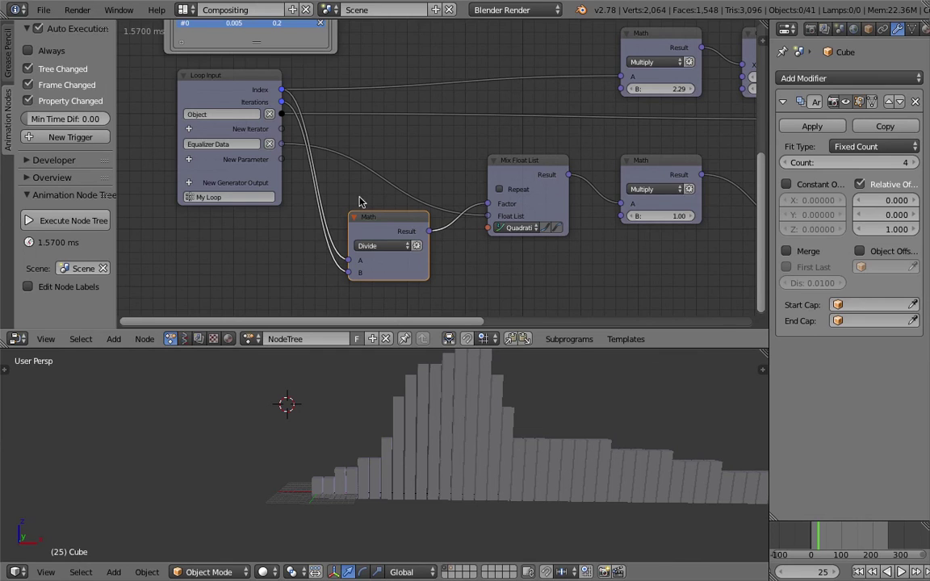
Narrow the Properties editor to give the node editor and the 3D view more width
middle_drag(383, 193, 272, 145)
scroll(388, 209, down, 1)
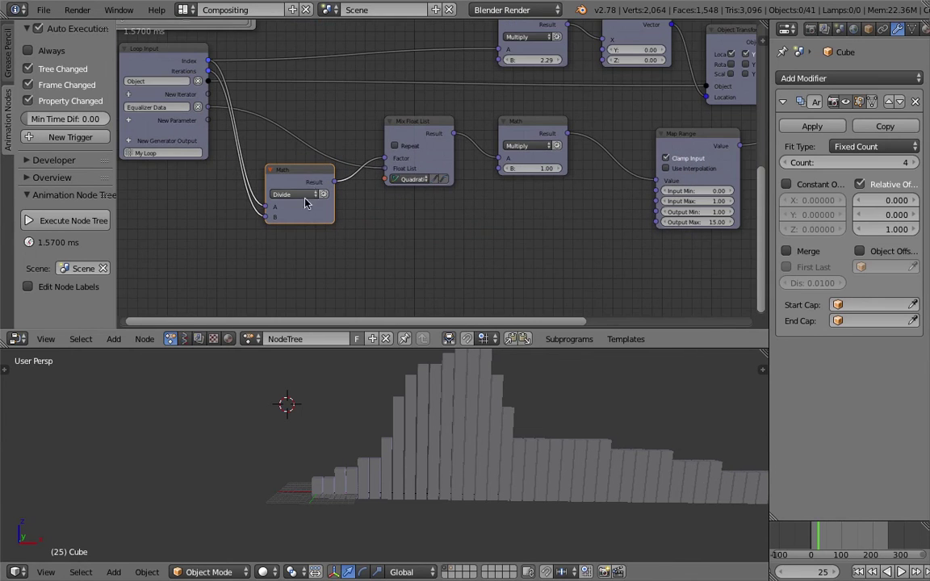
scroll(481, 227, down, 1)
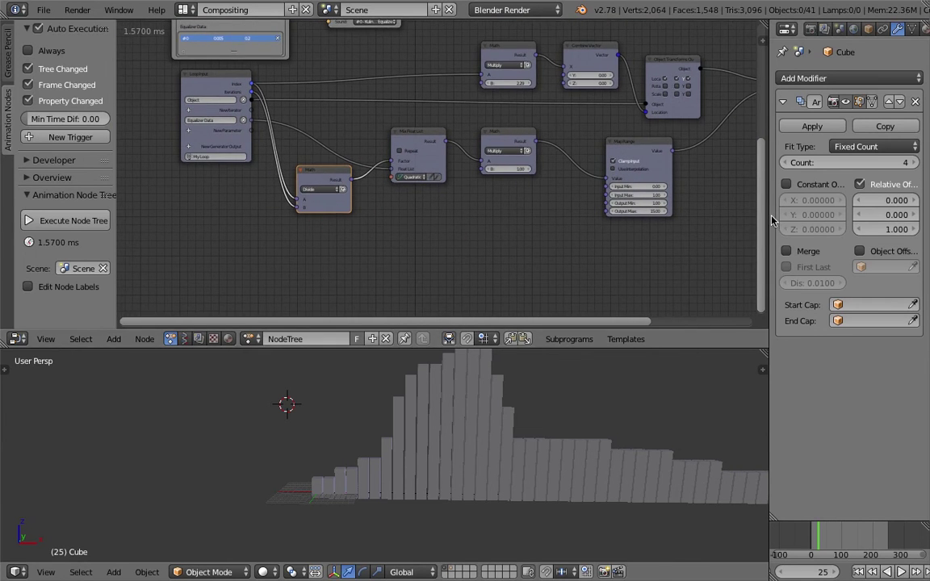
drag(771, 219, 901, 219)
scroll(646, 449, down, 3)
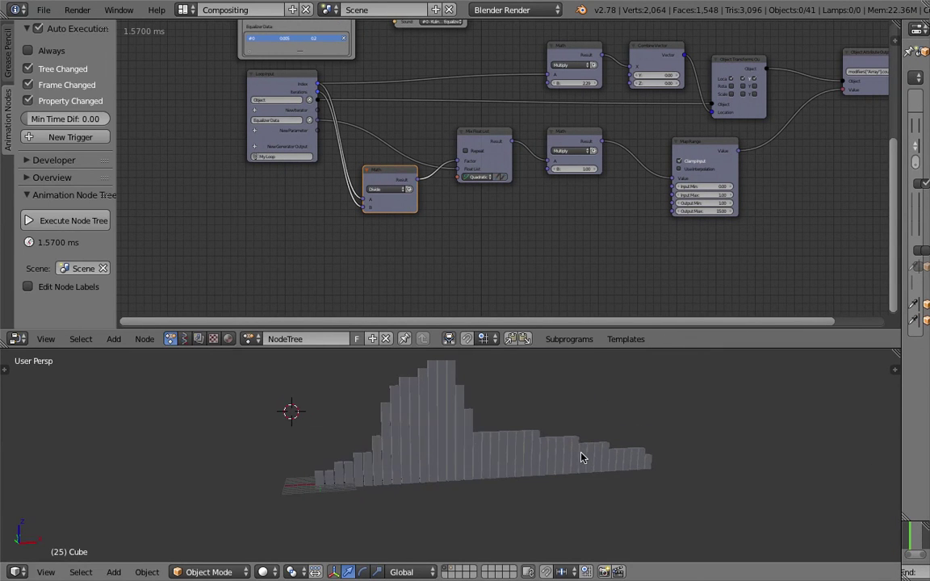
middle_drag(567, 457, 567, 466)
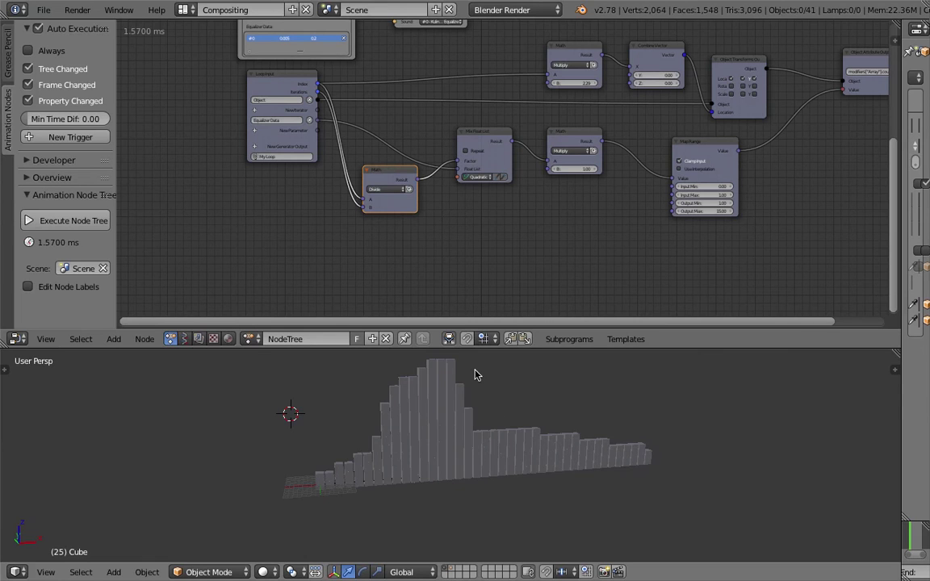
middle_drag(343, 427, 574, 426)
Display layer 1, move the original cube to layer 2 and display layer 2
click(425, 456)
key(1)
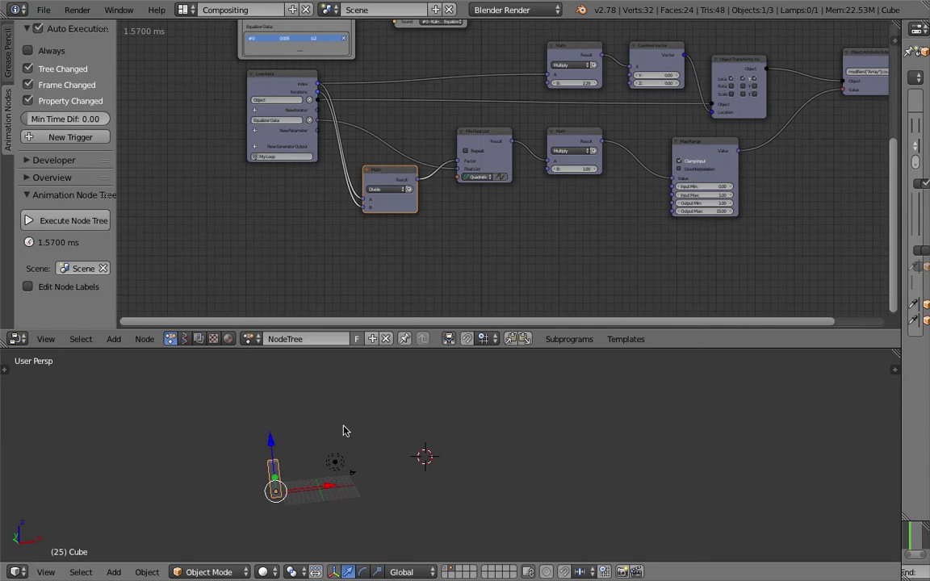
key(m)
key(2)
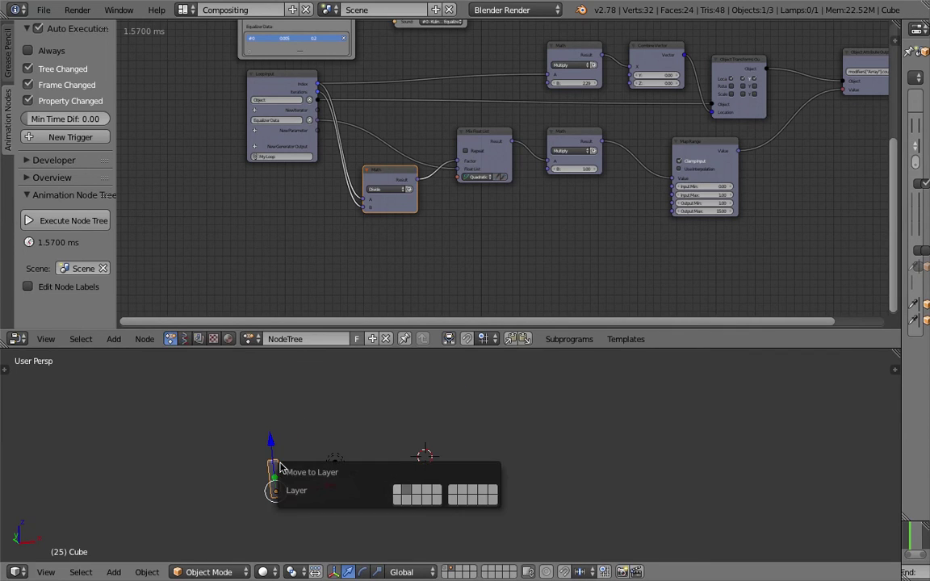
click(277, 398)
key(2)
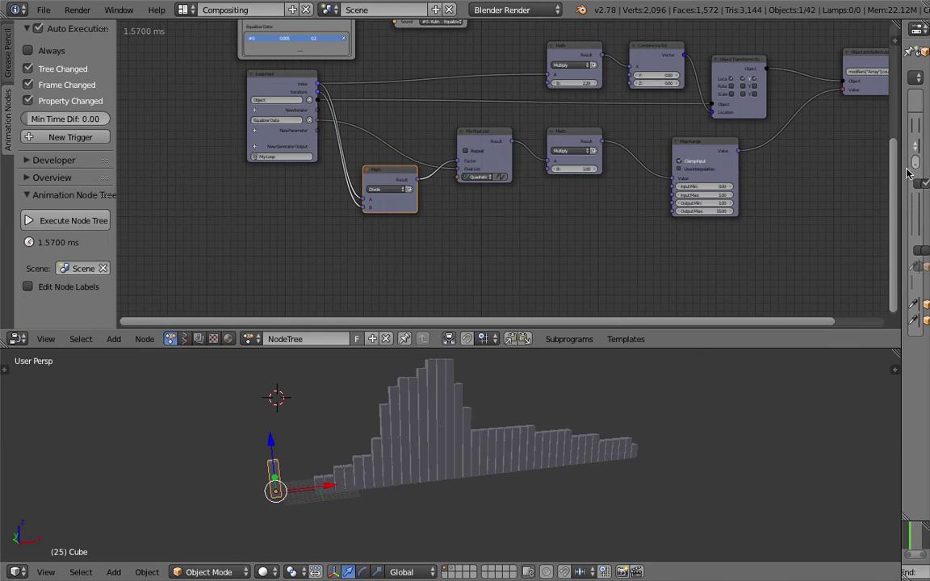
Widen the Properties editor, then give the original cube a new material with the Object Color option enabled
drag(903, 168, 744, 166)
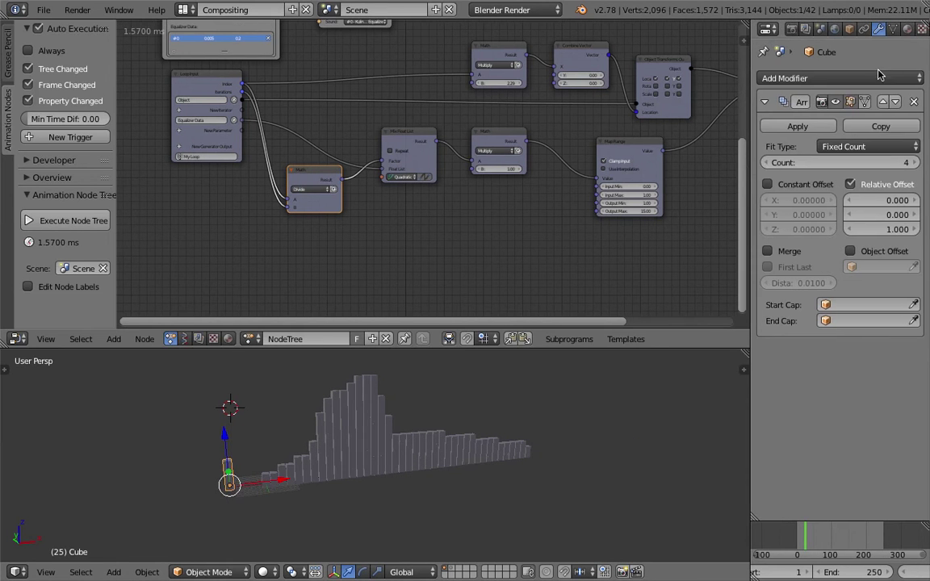
click(907, 32)
click(839, 127)
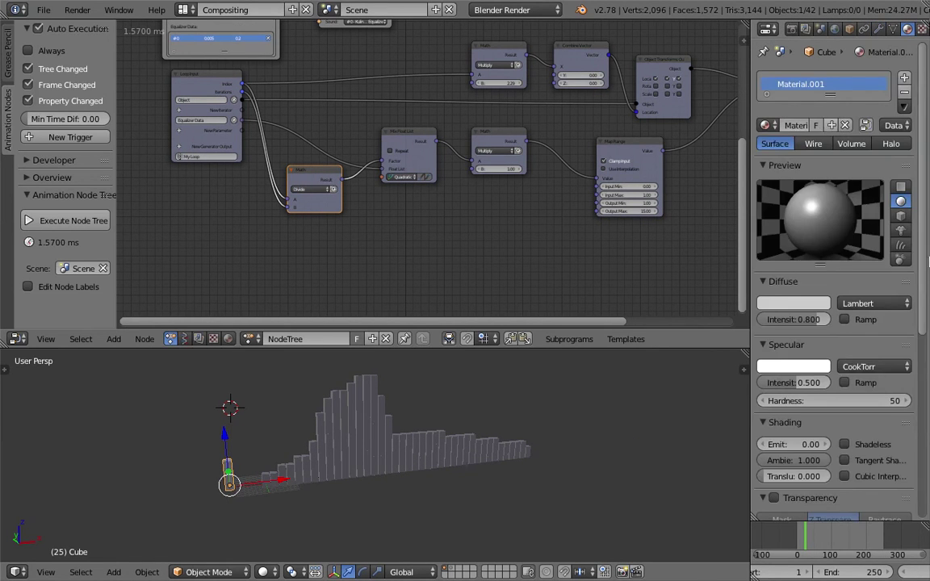
scroll(926, 259, down, 5)
scroll(927, 440, down, 5)
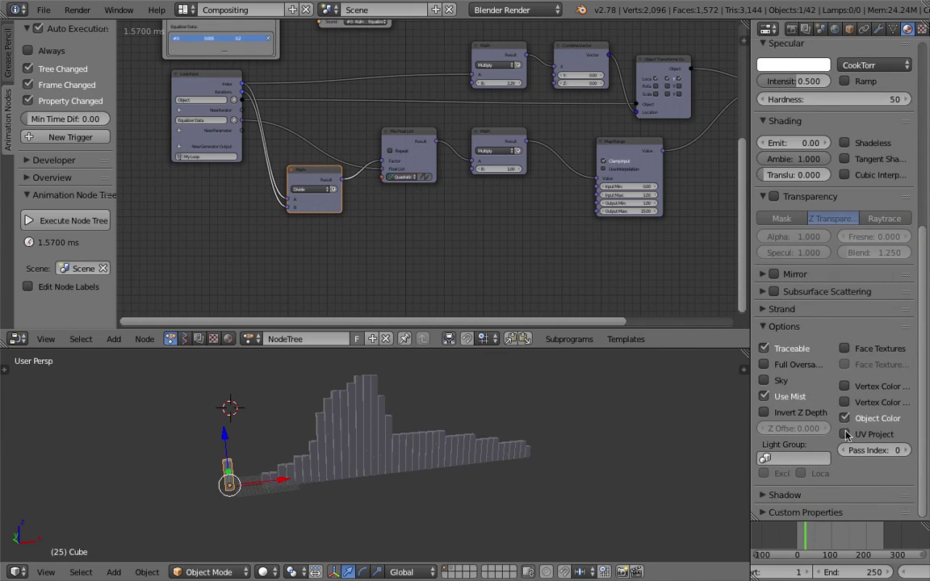
scroll(924, 254, up, 10)
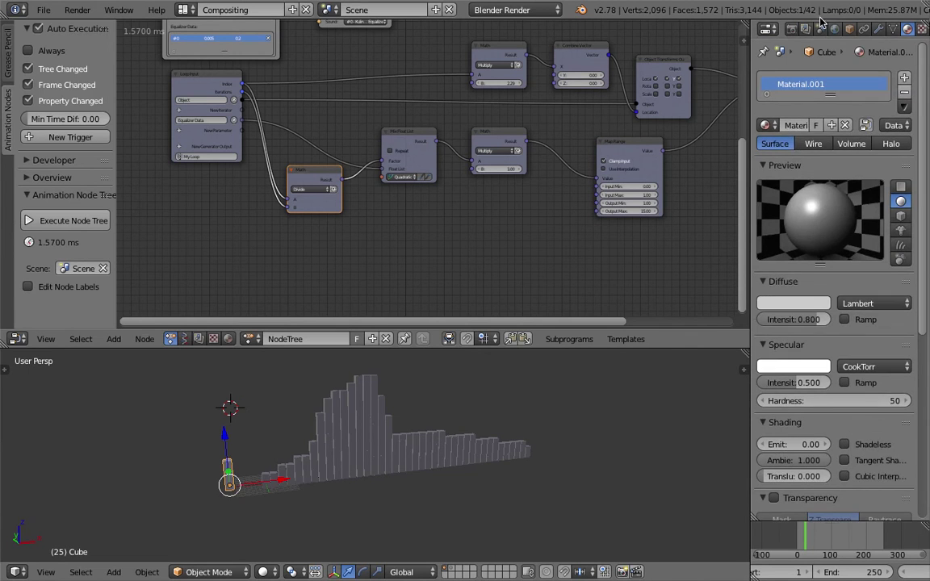
Set the original cube's Object Color to light blue with R 0.383, G 0.778 and B 1.000
click(849, 28)
click(875, 476)
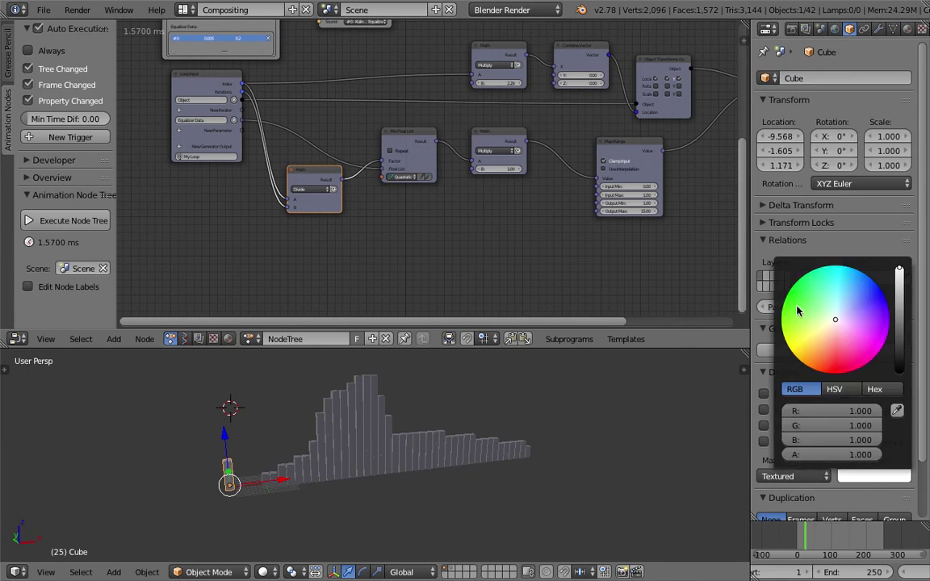
drag(836, 319, 815, 323)
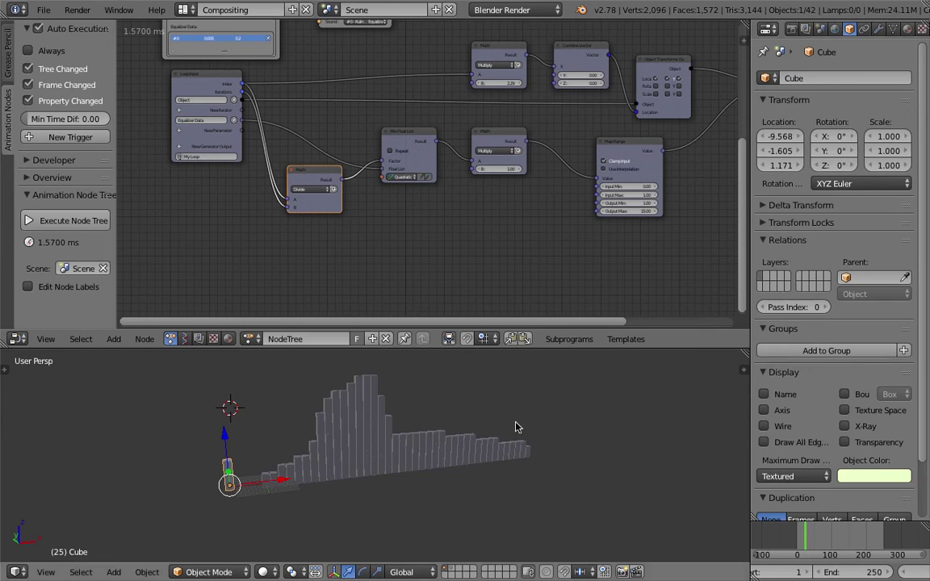
scroll(530, 449, up, 5)
mouse_move(379, 472)
shift+middle_down()
mouse_move(558, 445)
mouse_move(384, 478)
shift+middle_up()
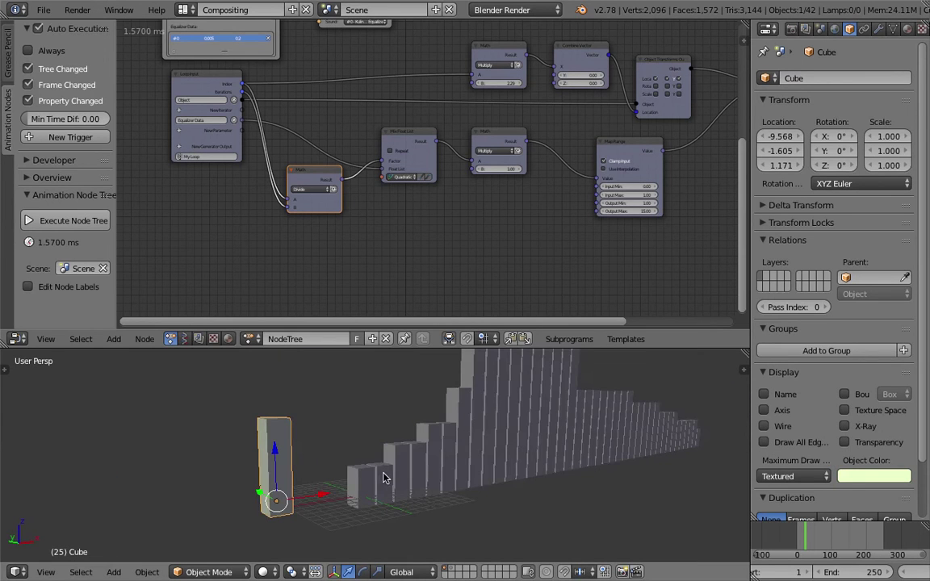
click(868, 477)
drag(832, 339, 781, 381)
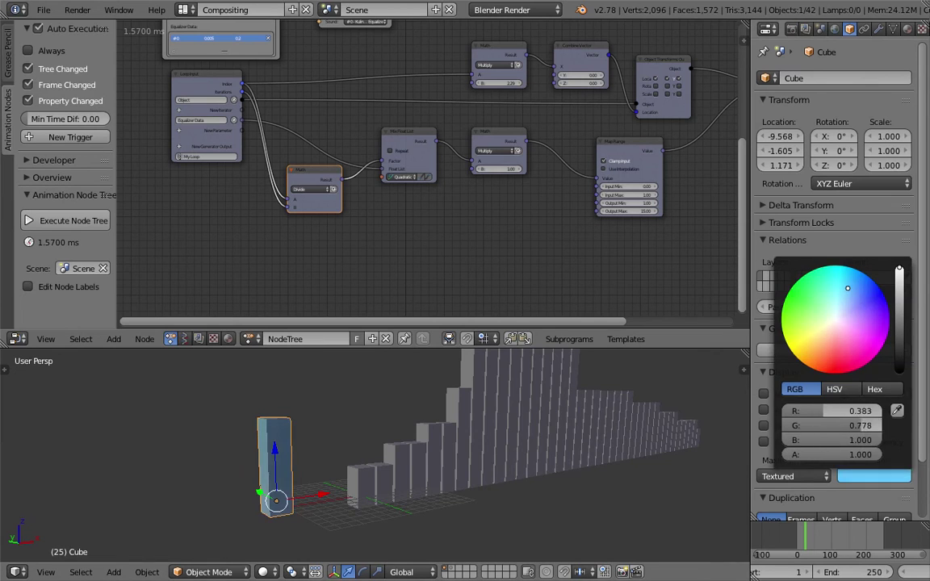
Save the file with the coloured source cube
middle_drag(420, 454, 263, 480)
key(ctrl+s)
click(275, 483)
shift+middle_drag(549, 452, 484, 474)
scroll(485, 475, down, 3)
Reset the source data of the Object Instancer so the instances take the cube's object color, and save the file
middle_drag(399, 125, 442, 51)
scroll(392, 84, up, 3)
click(386, 78)
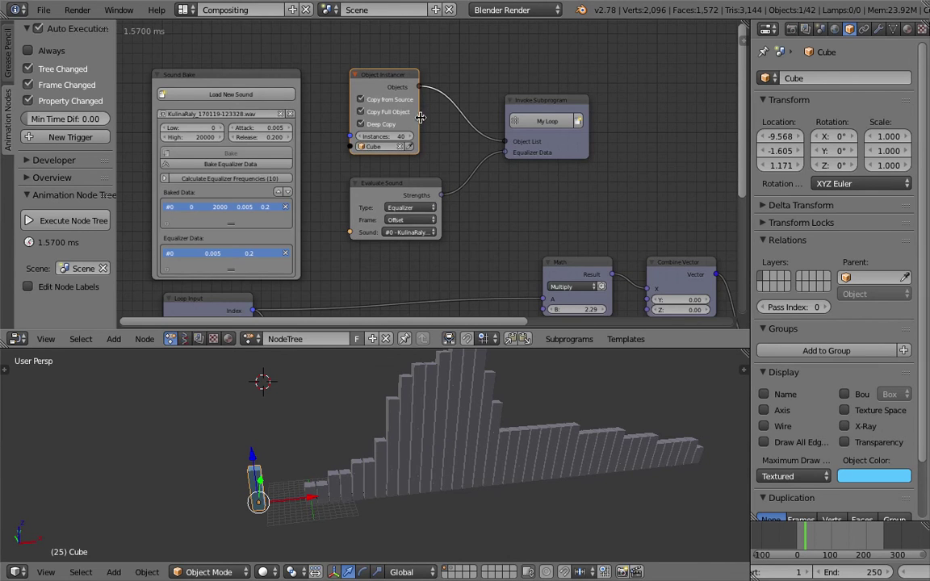
key(u)
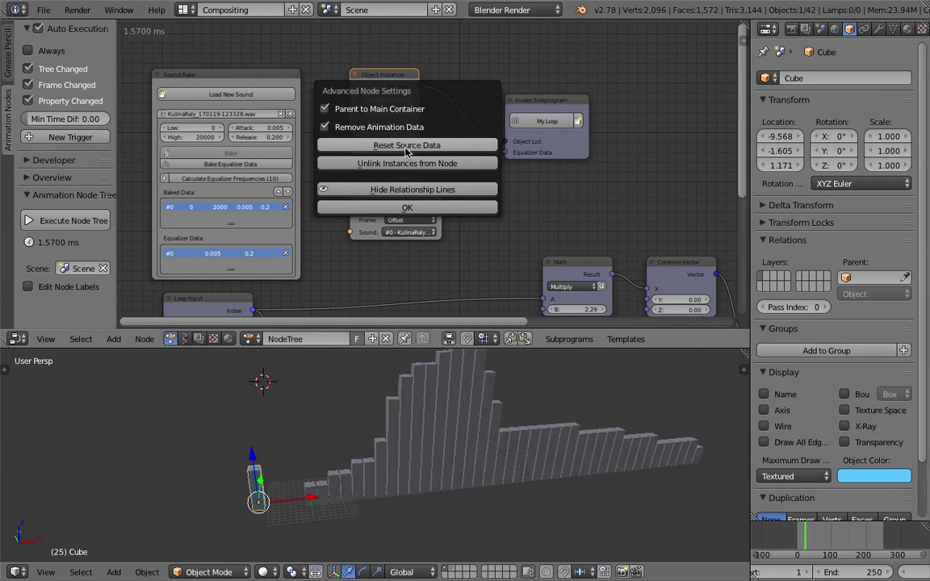
click(407, 147)
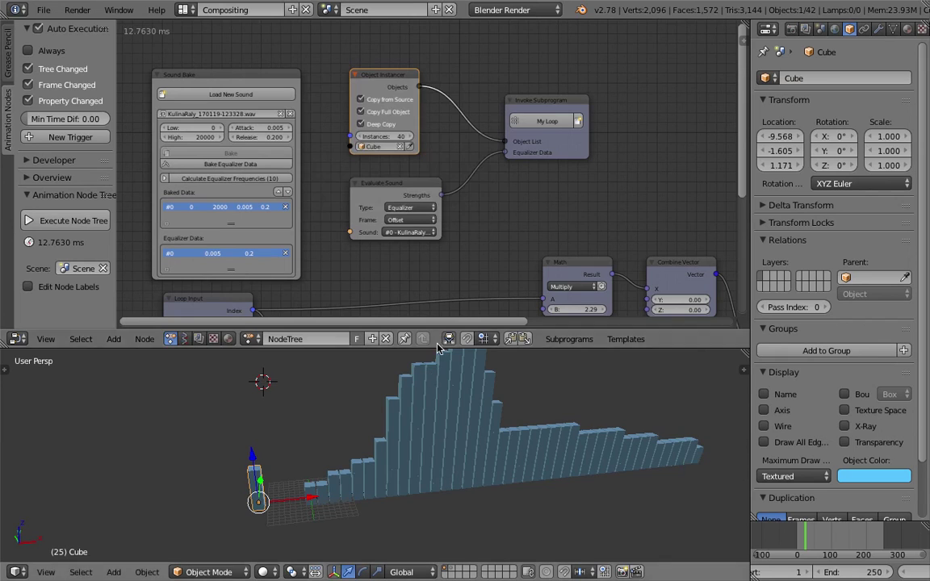
scroll(498, 403, down, 2)
key(ctrl+s)
click(498, 401)
Duplicate the Object Attribute Output node, connect the Object Transforms output to its Object input, and set its attribute path to color
middle_drag(375, 166, 287, 100)
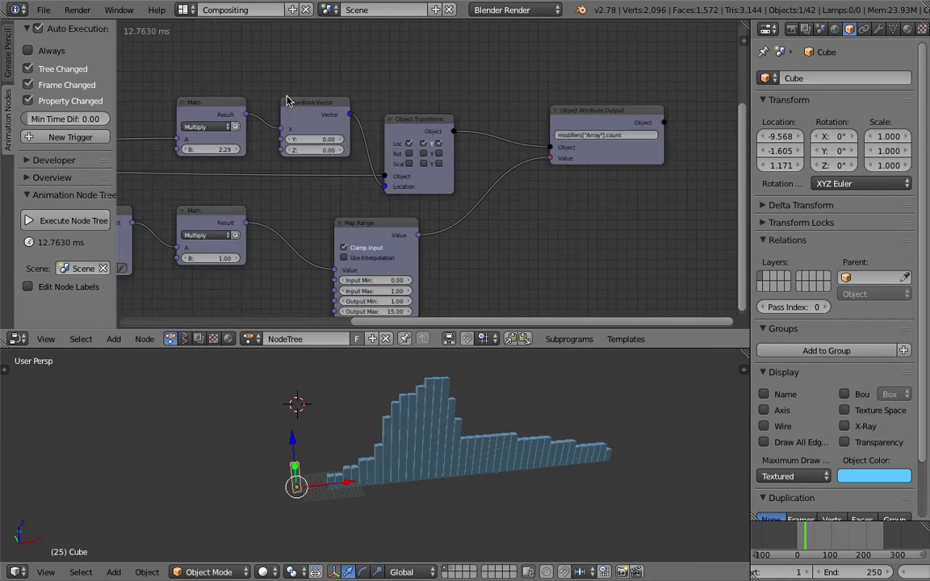
middle_drag(438, 193, 512, 120)
scroll(534, 224, down, 1)
middle_drag(493, 215, 378, 243)
click(535, 79)
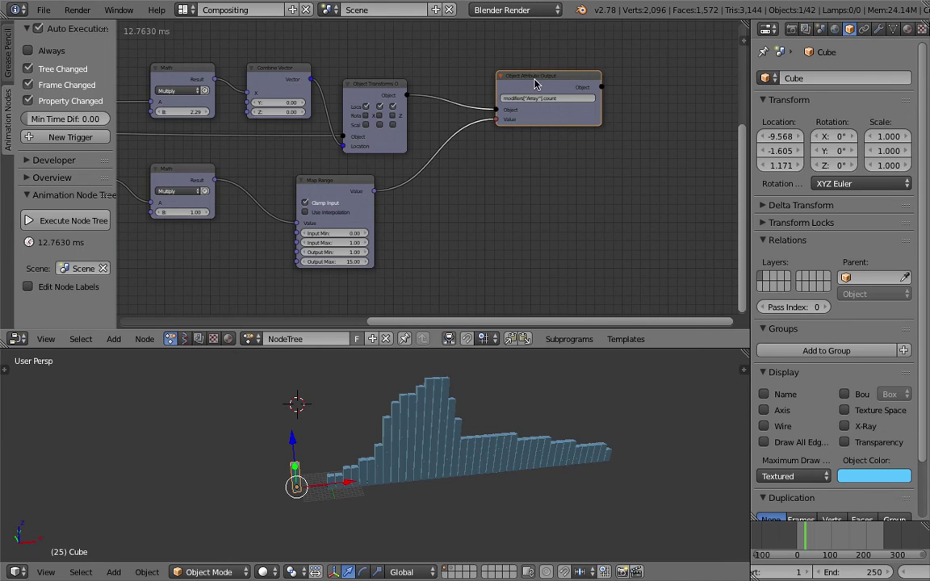
key(shift+d)
click(543, 179)
drag(407, 96, 502, 220)
click(542, 198)
text(color)
Add a Combine Color node in HSV mode below the Map Range node
middle_drag(351, 276, 443, 217)
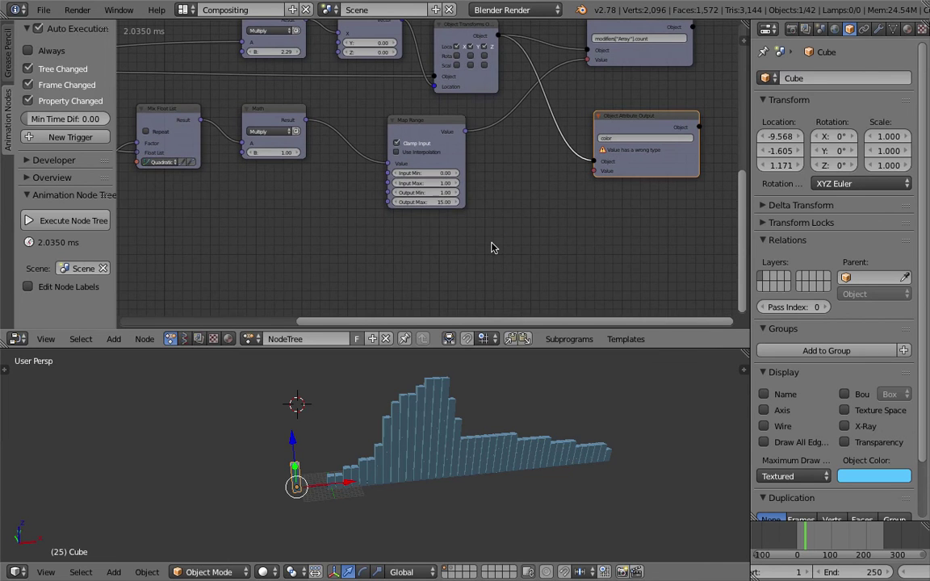
key(shift+a)
click(488, 198)
text(combine co)
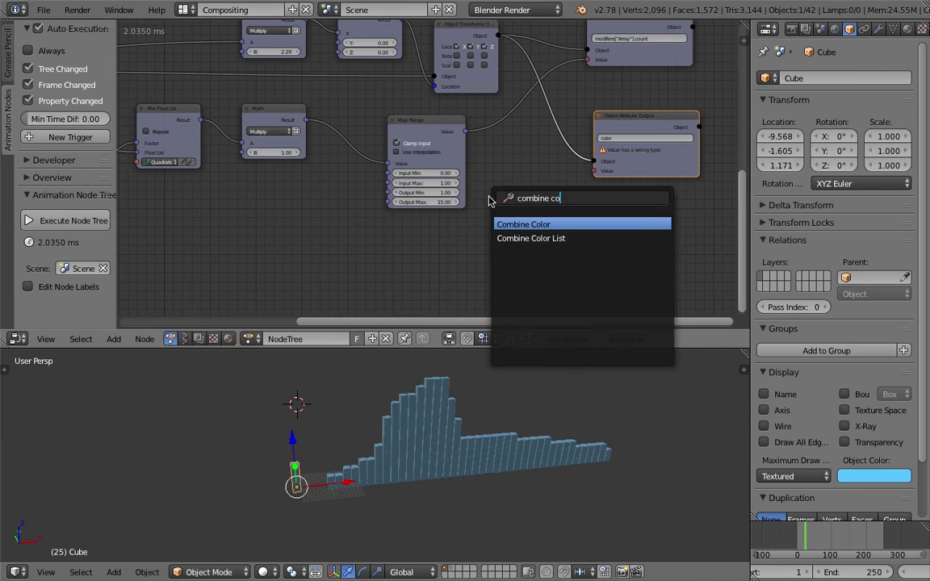
key(Return)
click(513, 228)
click(514, 225)
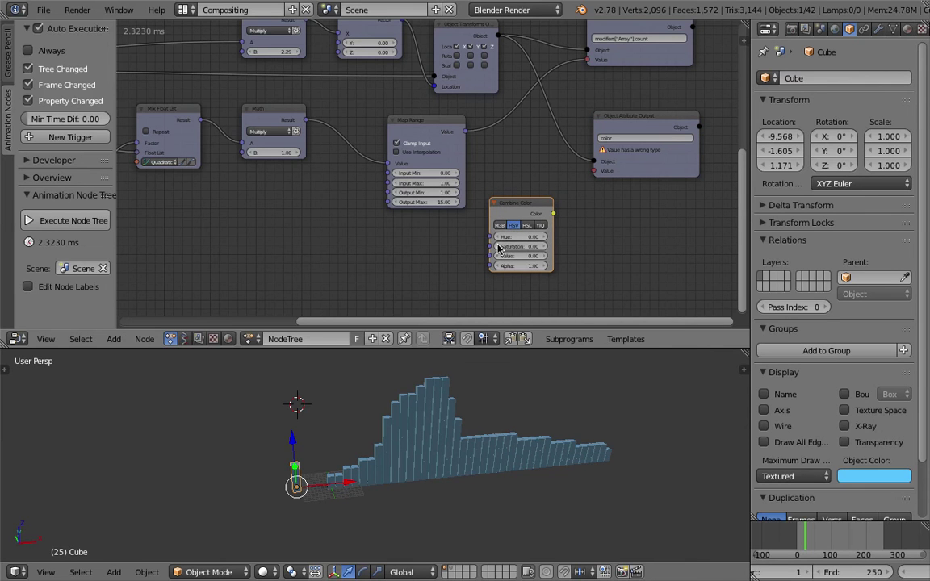
Set the Combine Color Saturation to 0.24 and Value to 0.57, and connect the Divide node's result to Hue
mouse_move(527, 247)
mouse_down()
mouse_move(540, 248)
mouse_move(525, 258)
mouse_move(536, 258)
mouse_up()
scroll(232, 168, down, 2)
middle_drag(232, 168, 400, 201)
click(246, 199)
scroll(224, 200, up, 1)
drag(251, 203, 655, 276)
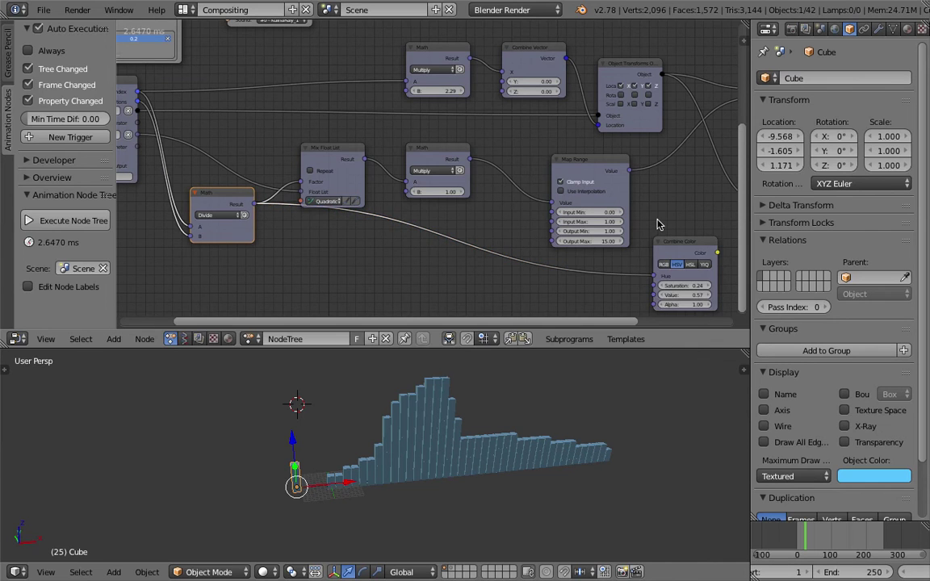
Connect the Combine Color output to the Value input of the color attribute output node
middle_drag(660, 224, 448, 224)
drag(504, 251, 546, 209)
mouse_move(556, 415)
middle_down()
mouse_move(492, 422)
mouse_move(538, 414)
middle_up()
Set the Combine Color Value to 0.90 and Saturation to 0.60, and save over the existing file
drag(489, 296, 575, 297)
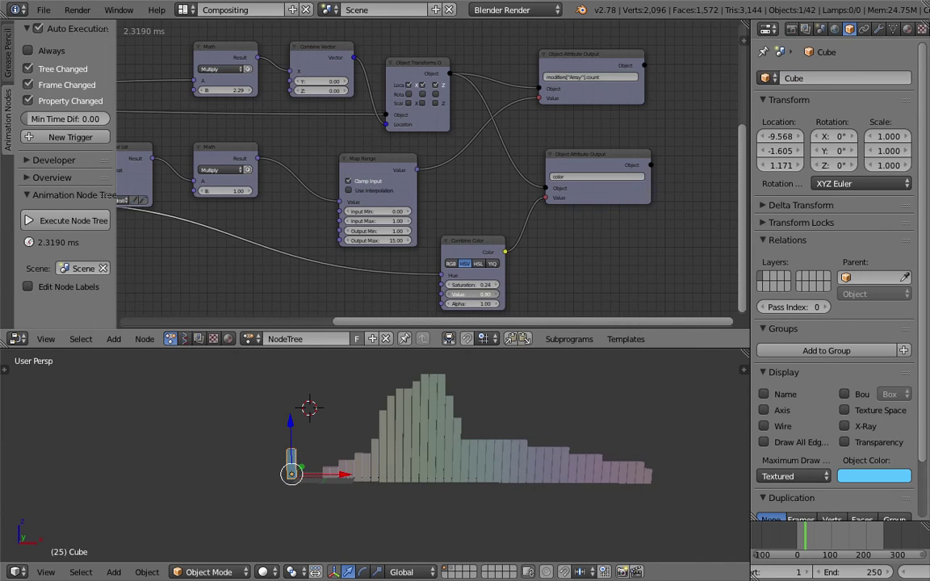
drag(476, 285, 565, 285)
middle_drag(497, 410, 472, 393)
key(ctrl+s)
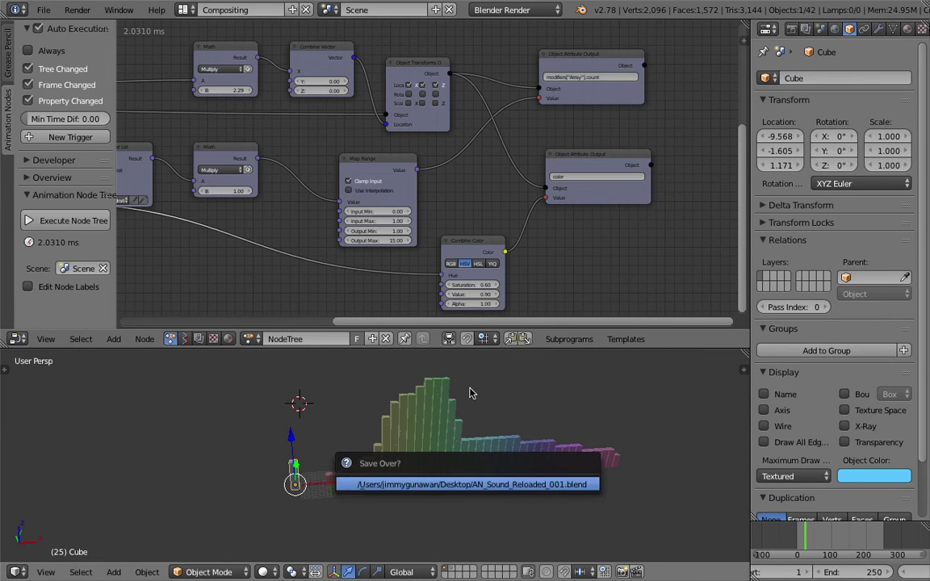
click(492, 484)
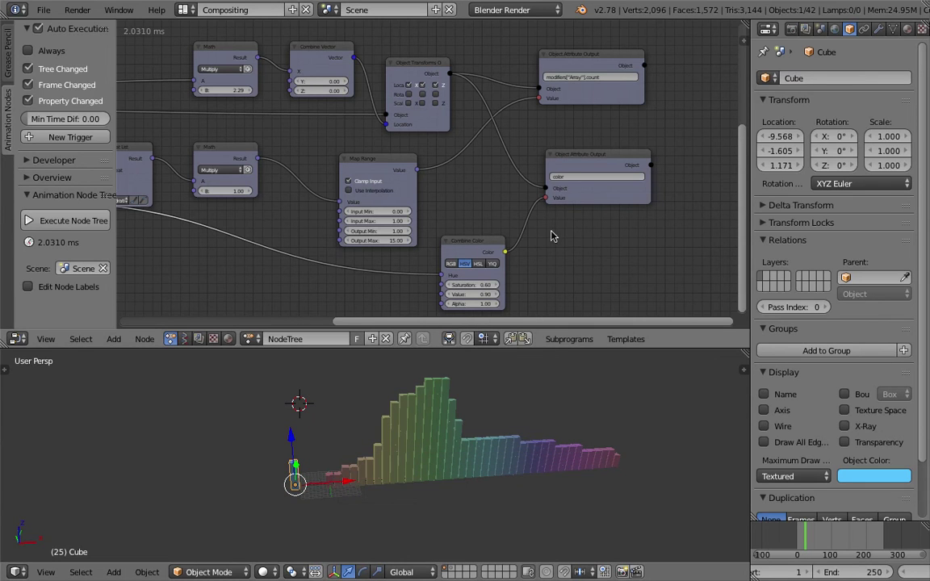
Space the color attribute output and Combine Color nodes apart to make room between them, and save the file
middle_drag(552, 235, 493, 220)
drag(555, 182, 614, 183)
drag(420, 229, 415, 207)
key(ctrl+s)
click(414, 205)
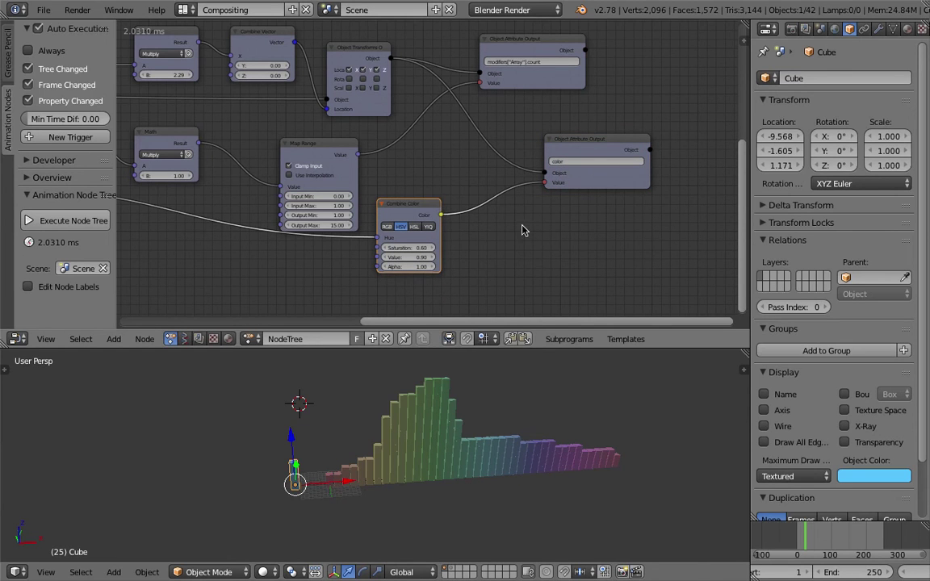
Add a Mix Colors node on the link between Combine Color and the color attribute output
key(shift+a)
click(517, 197)
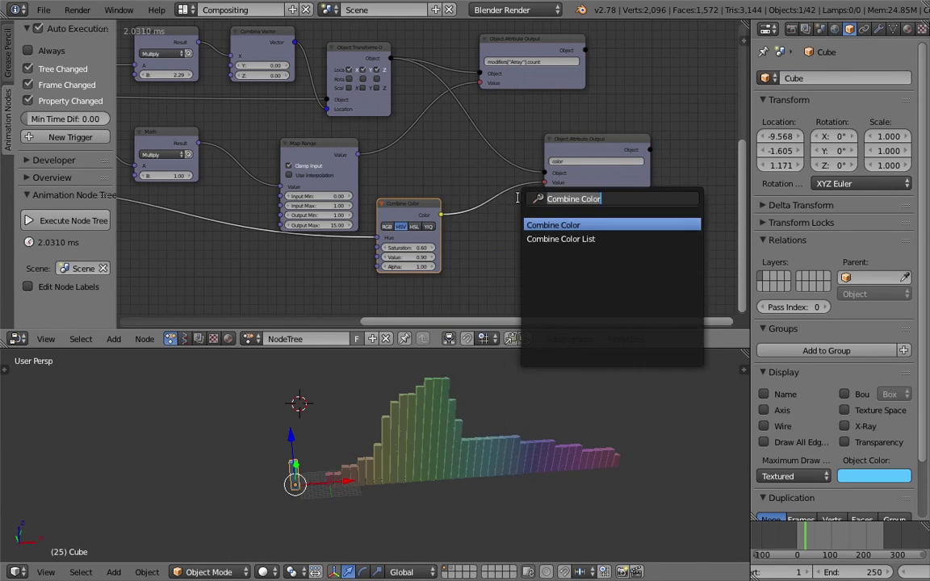
text(mix c)
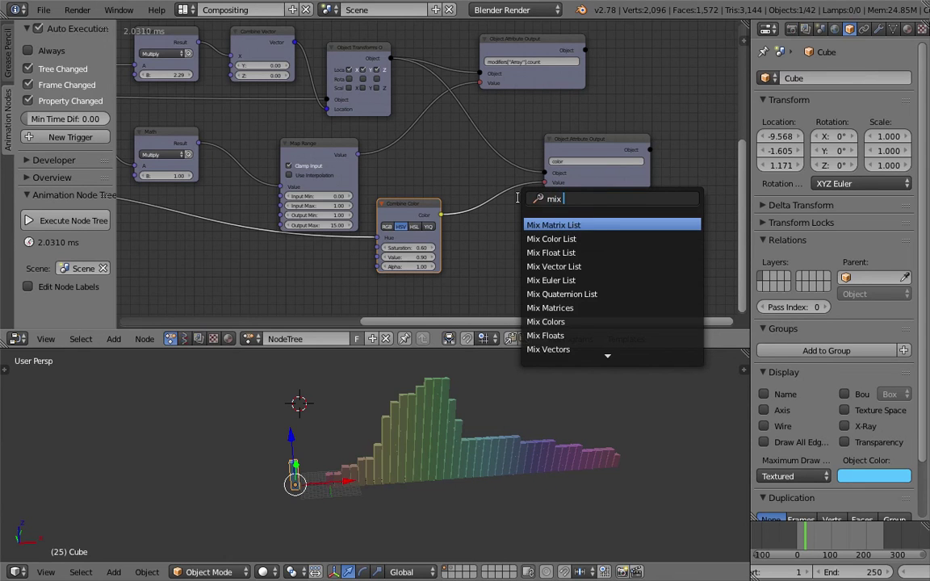
key(Down)
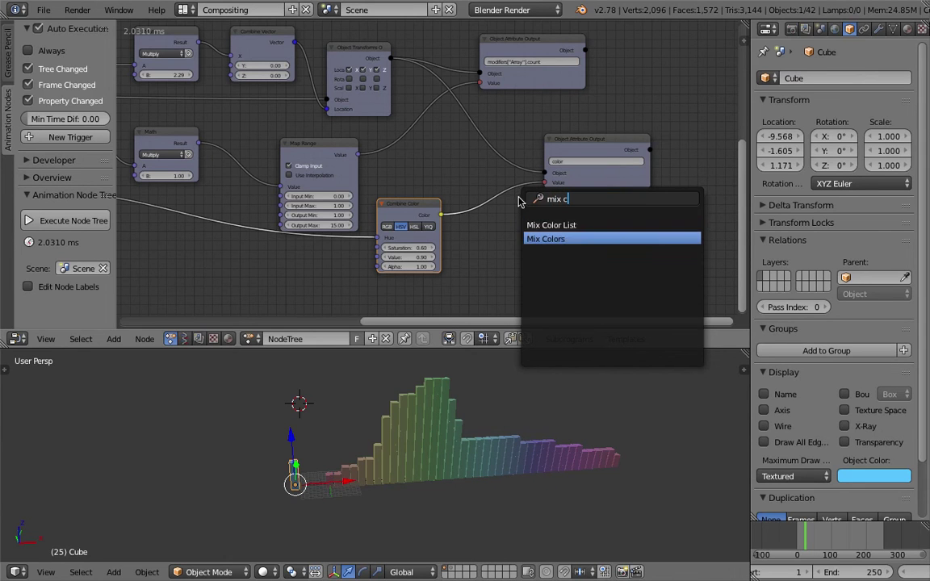
key(Return)
click(478, 195)
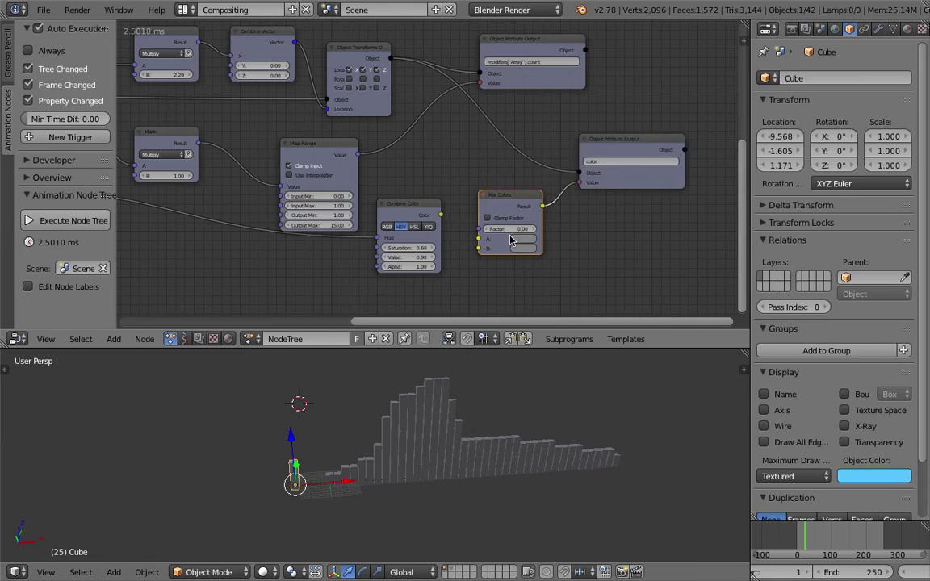
Connect Combine Color to input A of Mix Colors, with a factor of 0.51 and a green color for B
drag(441, 216, 478, 239)
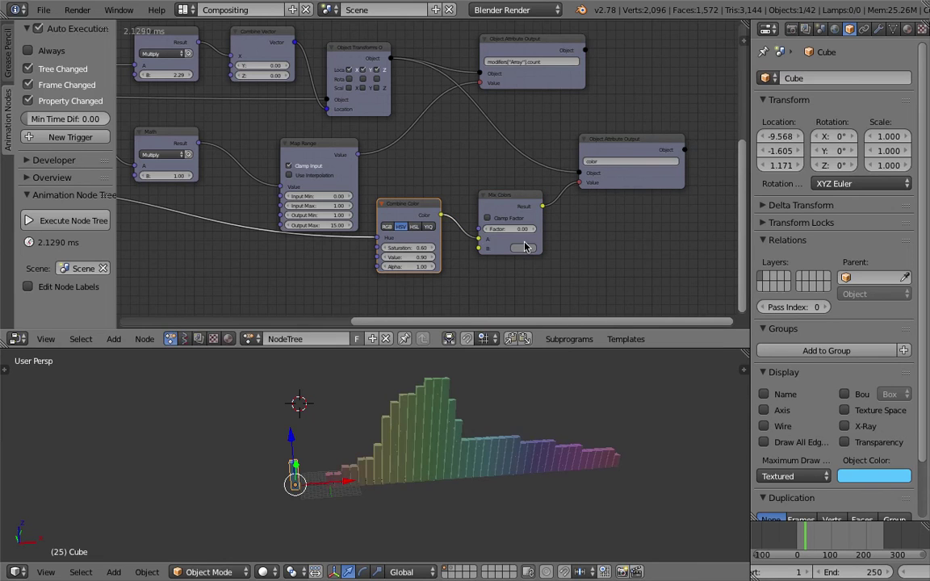
click(525, 251)
scroll(542, 223, up, 1)
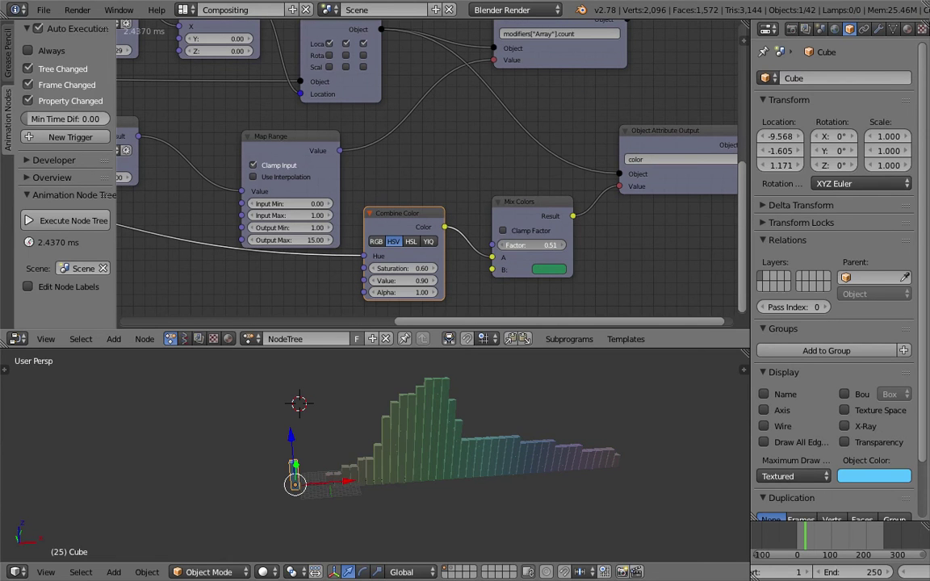
Change the B color of the Mix Colors node to a dark olive green
click(549, 269)
click(574, 192)
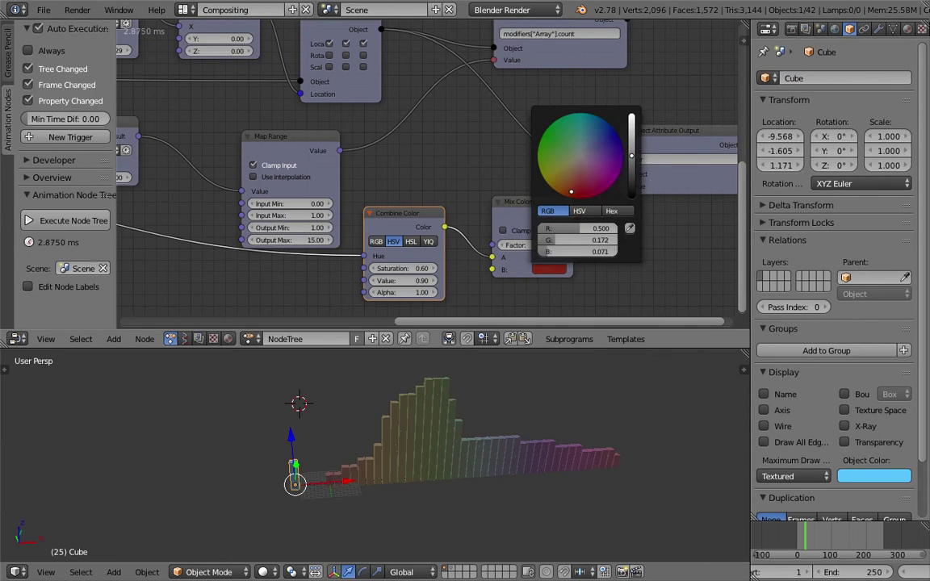
click(544, 176)
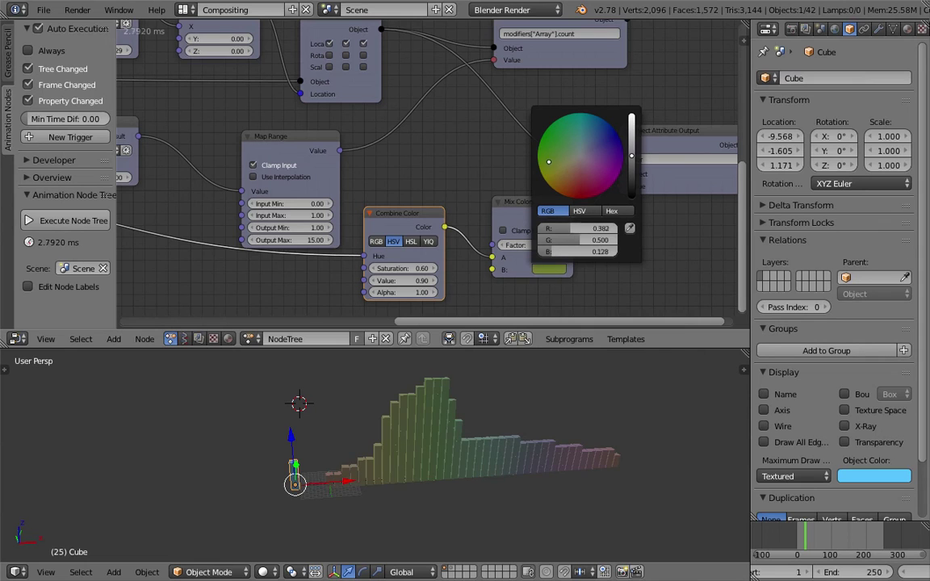
click(631, 165)
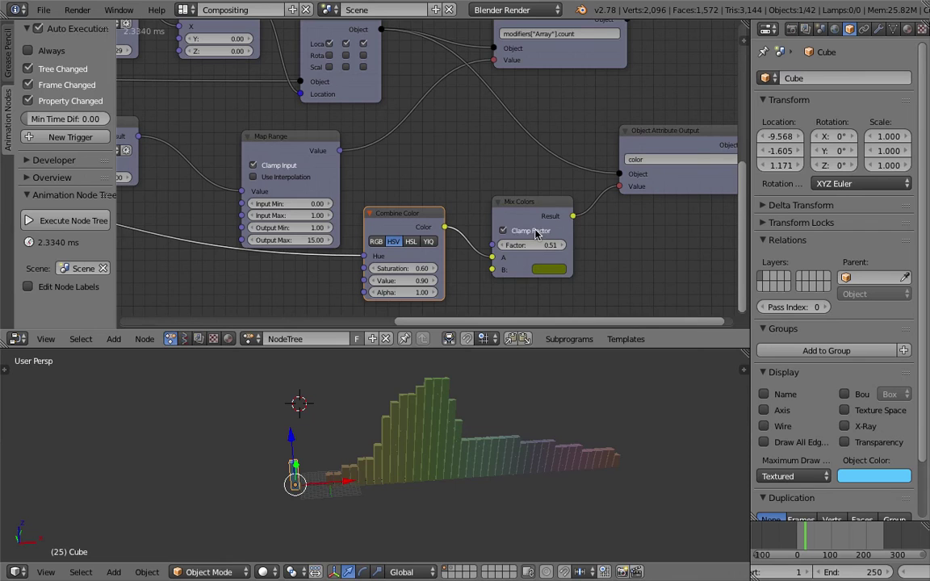
middle_drag(500, 442, 513, 434)
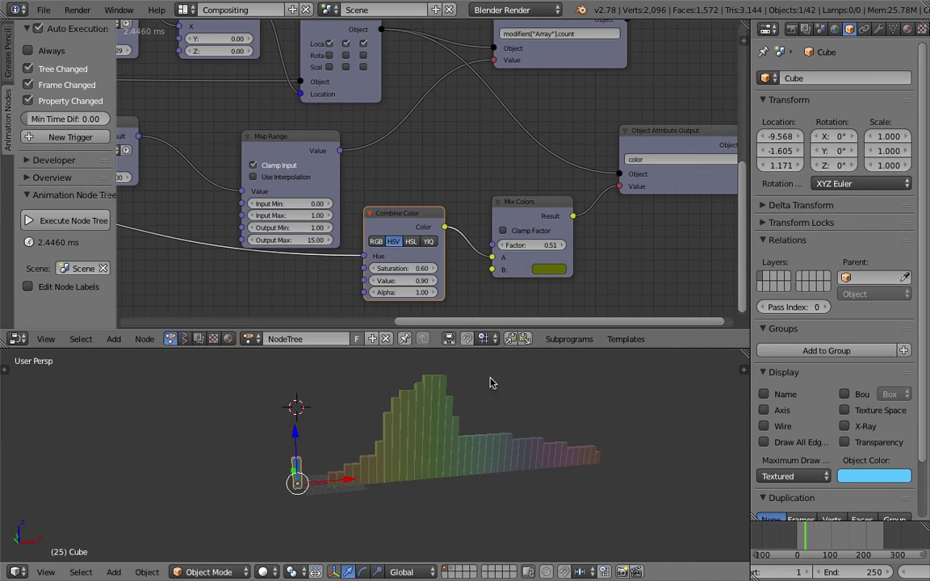
Switch Combine Color to YIQ and connect the Divide node's result to its Y Luma and Q Quadrature inputs
click(429, 242)
scroll(452, 225, down, 4)
middle_drag(395, 225, 486, 232)
middle_drag(271, 232, 519, 251)
middle_drag(523, 309, 440, 303)
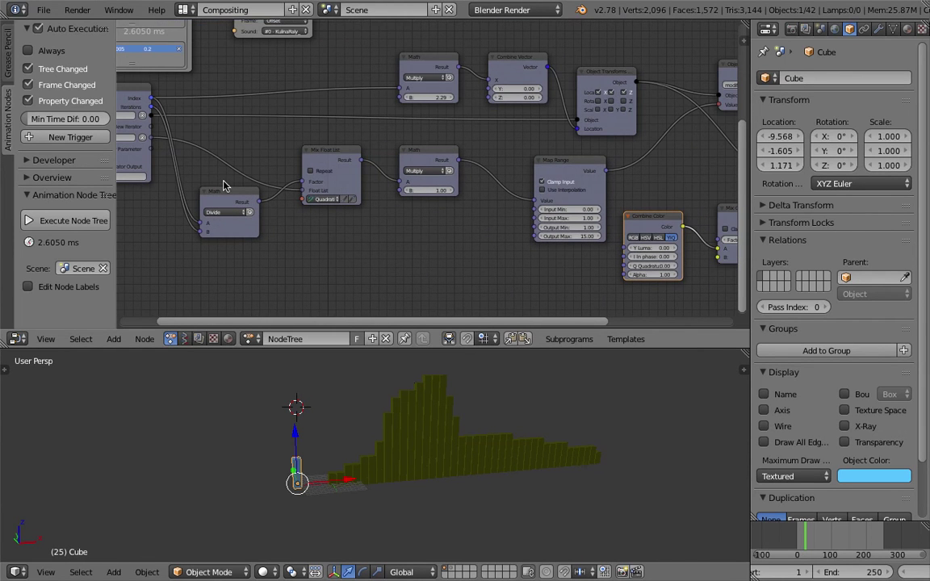
drag(259, 202, 622, 252)
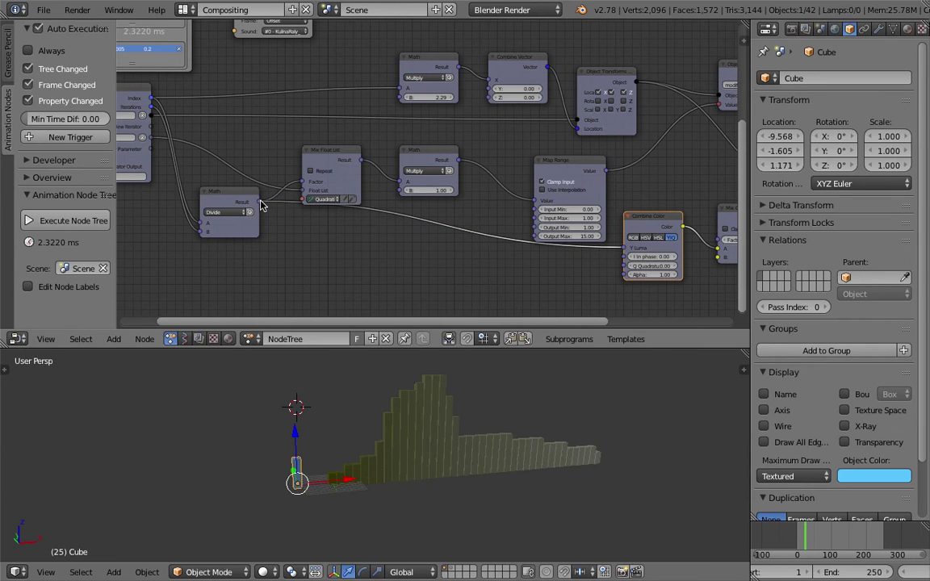
drag(259, 202, 624, 266)
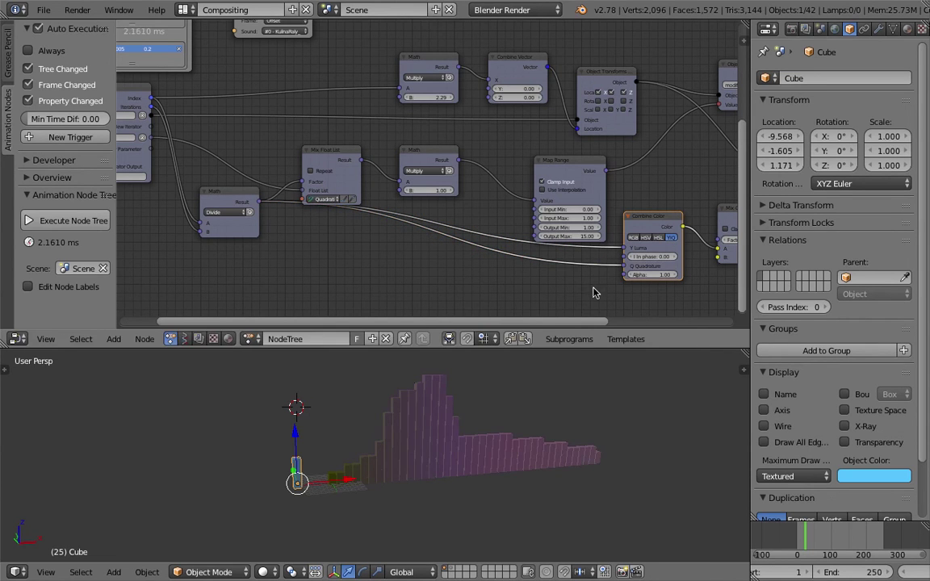
click(529, 404)
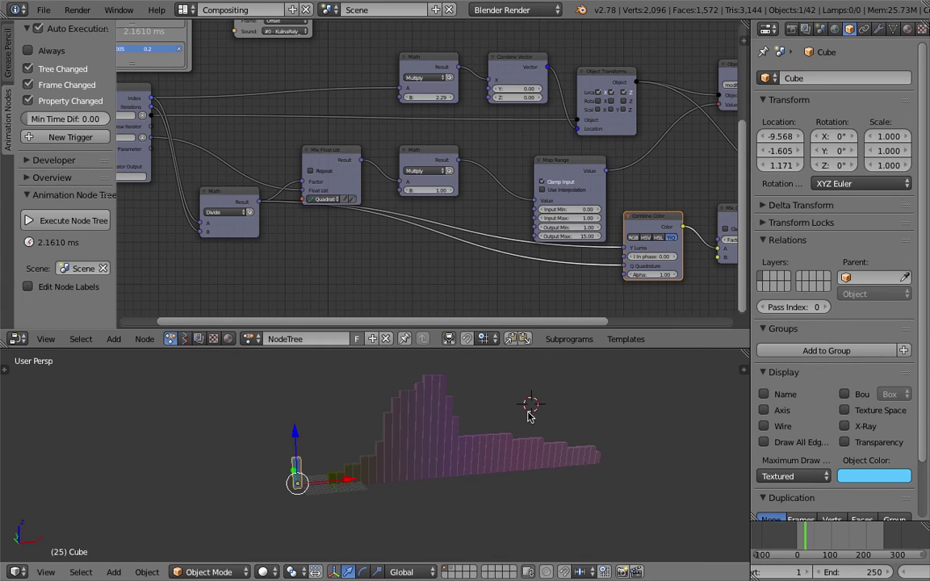
Play the colored equalizer animation in the 3D View Full layout, stop it, and return to the Compositing layout
click(184, 9)
click(201, 27)
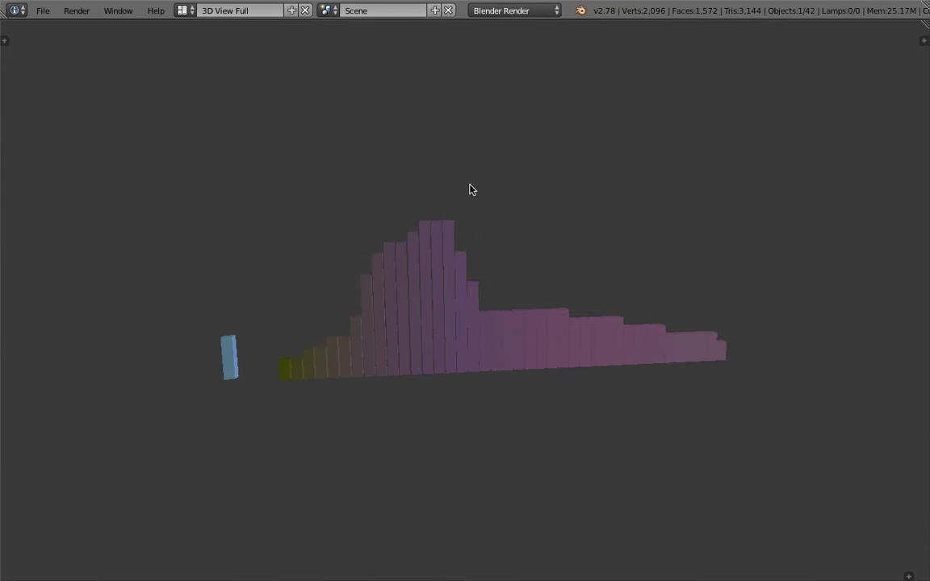
key(alt+a)
middle_drag(592, 243, 540, 230)
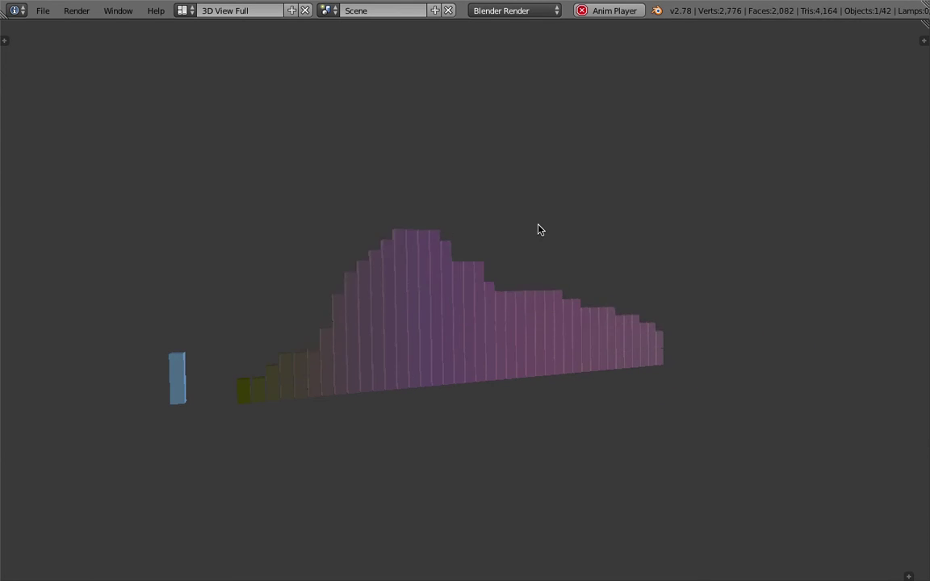
key(alt+a)
click(184, 10)
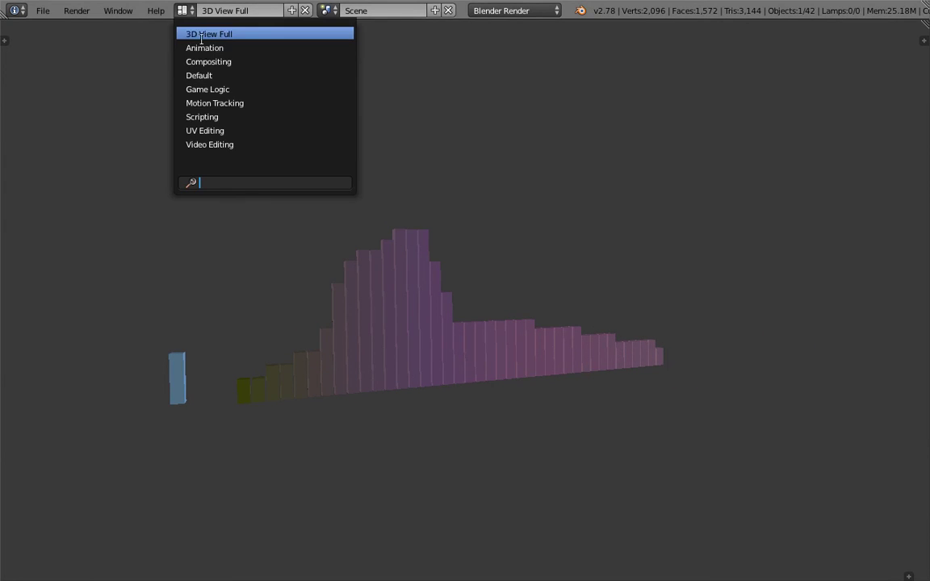
click(242, 63)
Load Lusoka_170119-113802.wav into the Sound Bake node and bake its equalizer data
scroll(445, 199, up, 3)
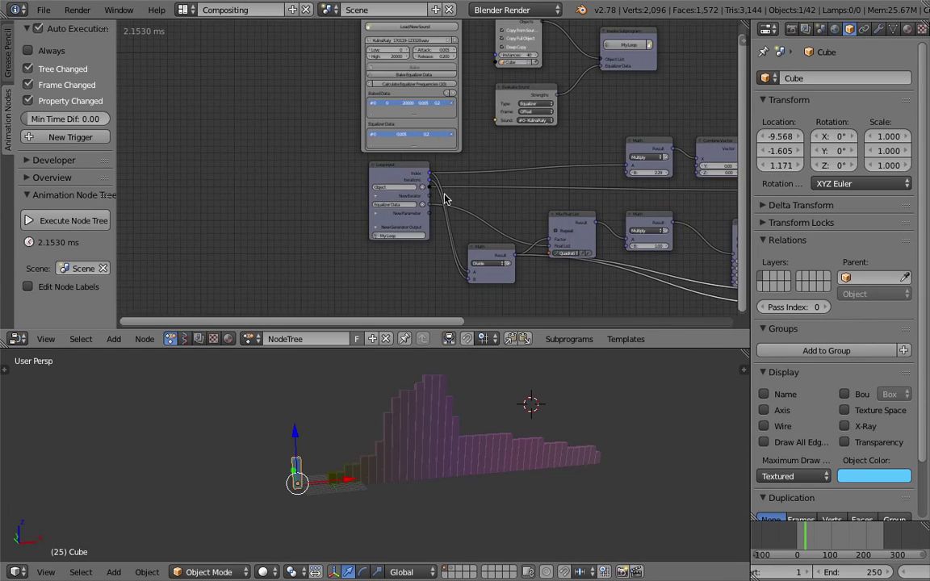
middle_drag(388, 117, 372, 212)
scroll(363, 197, up, 6)
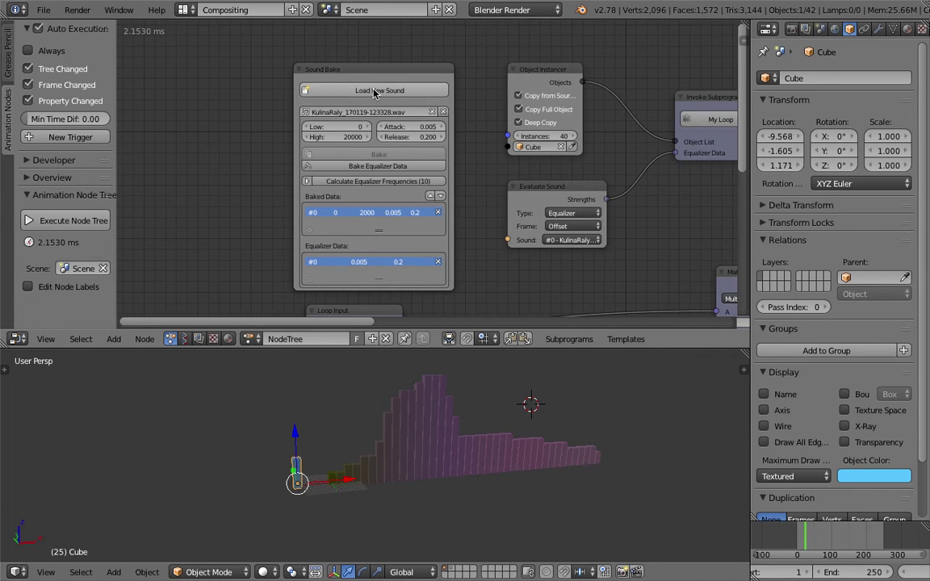
click(377, 90)
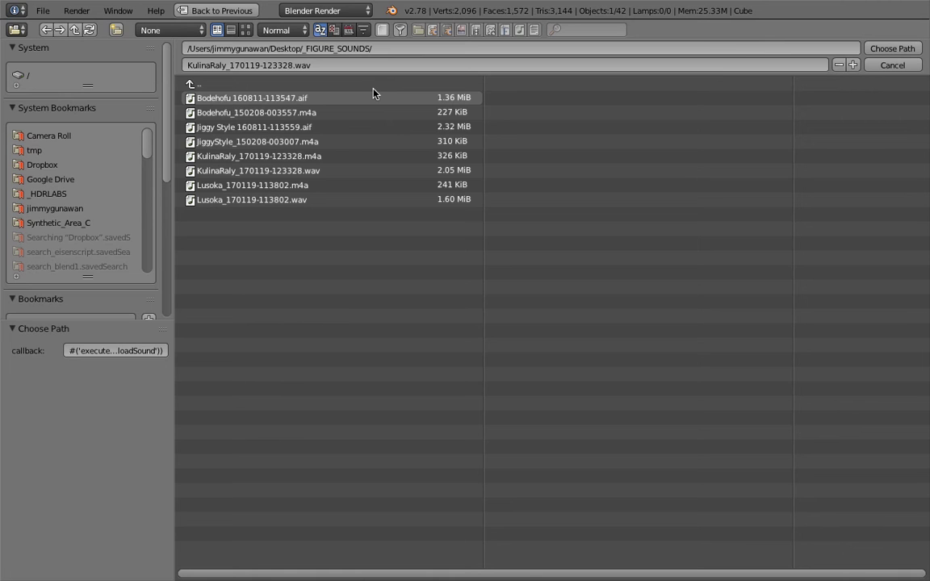
double_click(315, 201)
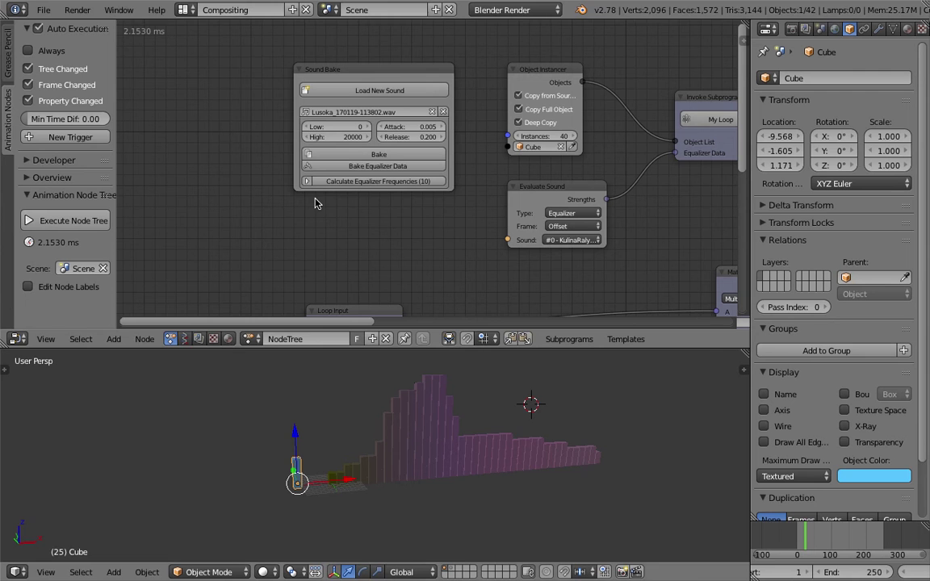
click(386, 167)
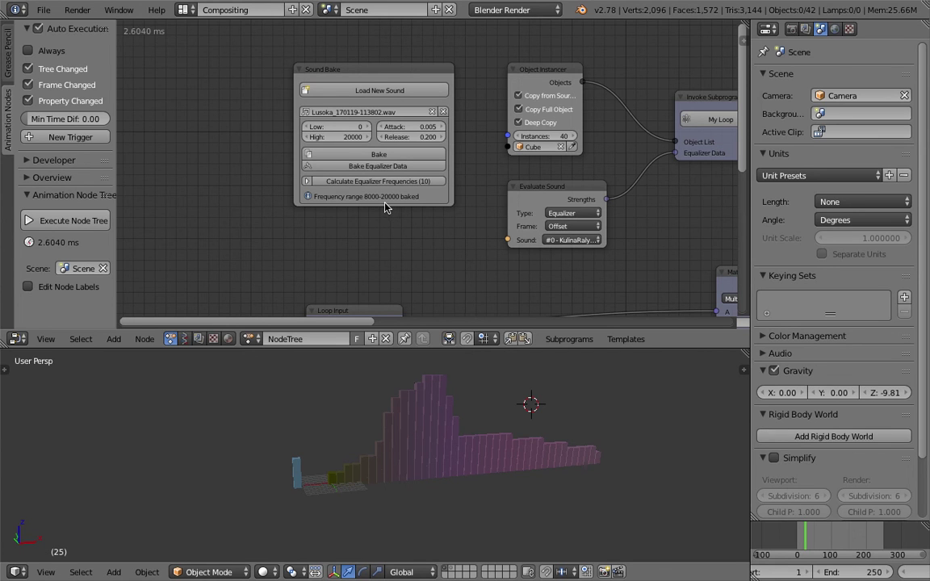
Save the file and set the Evaluate Sound node's source to the Lusoka_170119-113802.wav Equalizer bake
middle_drag(490, 169, 252, 199)
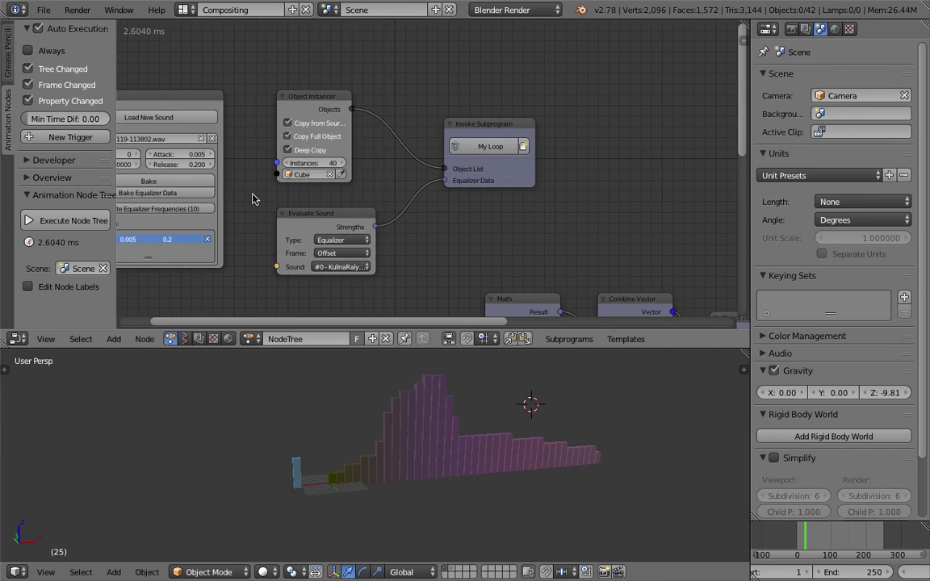
key(ctrl+s)
click(253, 195)
middle_drag(391, 180, 338, 143)
click(279, 230)
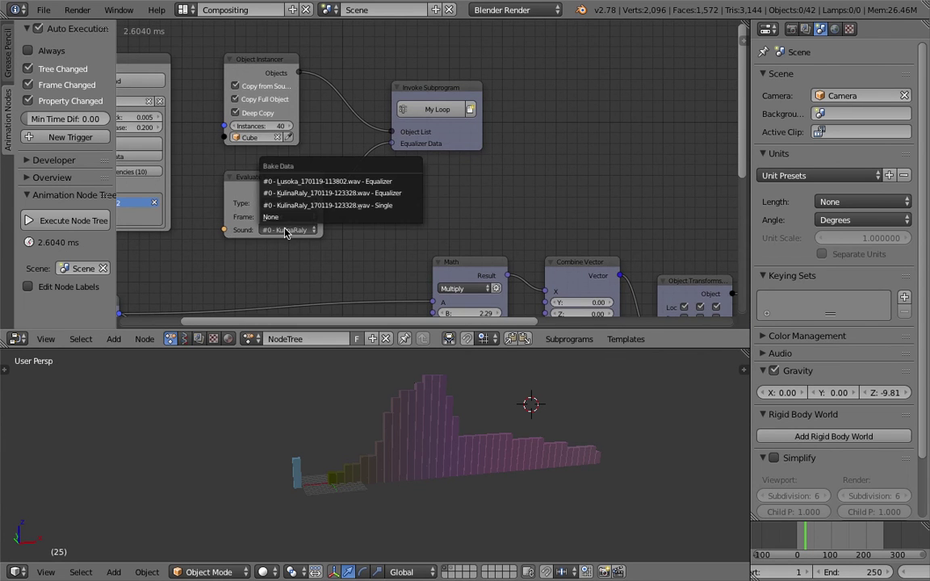
click(339, 181)
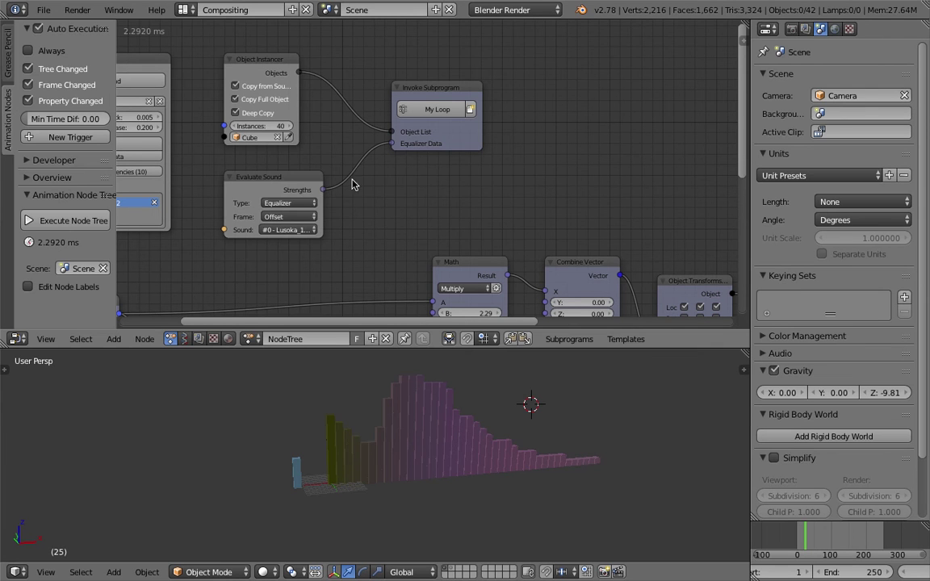
click(475, 419)
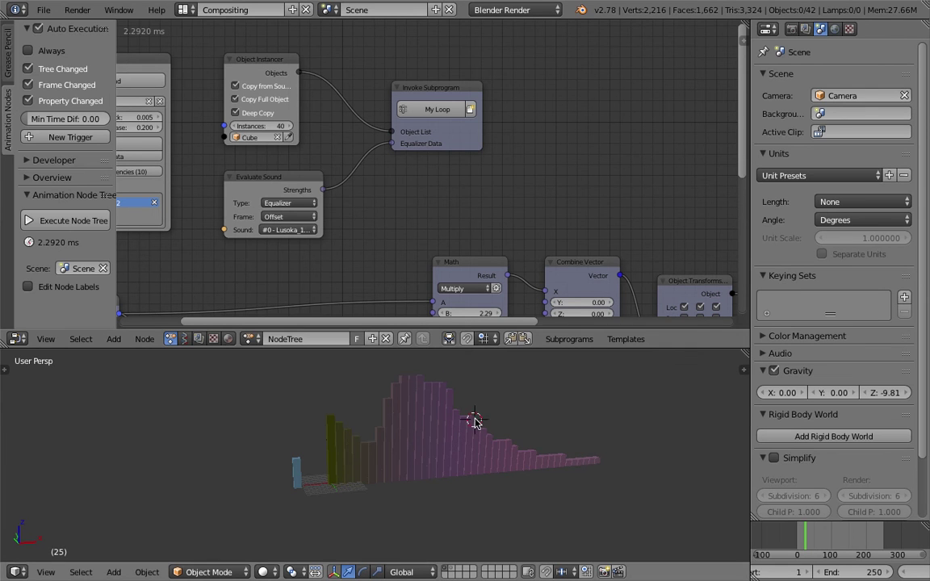
Play the animation in the 3D View Full layout and move the blue source cube to layer 2
click(185, 9)
click(222, 28)
key(alt+a)
right_click(189, 360)
key(m)
key(2)
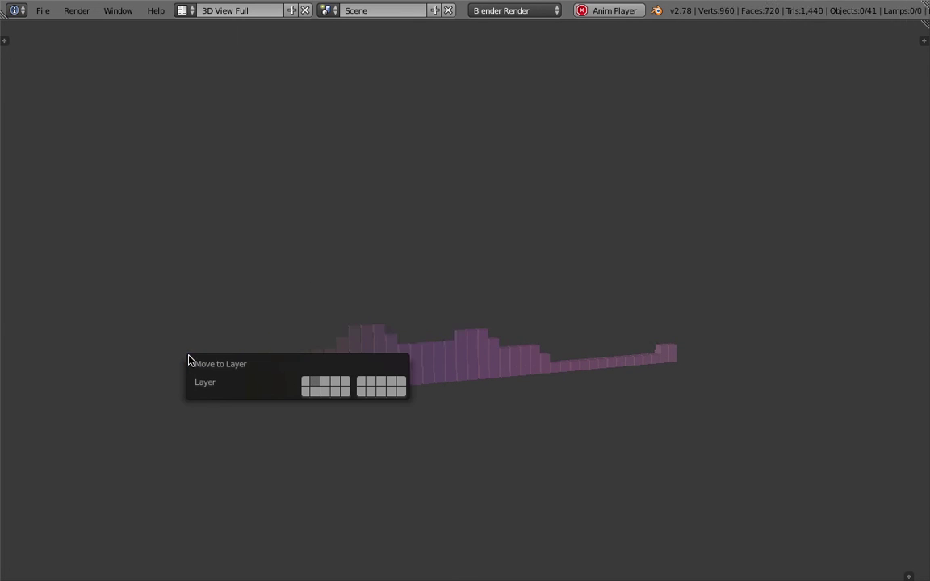
Stop the playback and delete the KulinaRaly_170119-123328.wav strip from the sequencer in the Video Editing layout
middle_drag(409, 298, 339, 292)
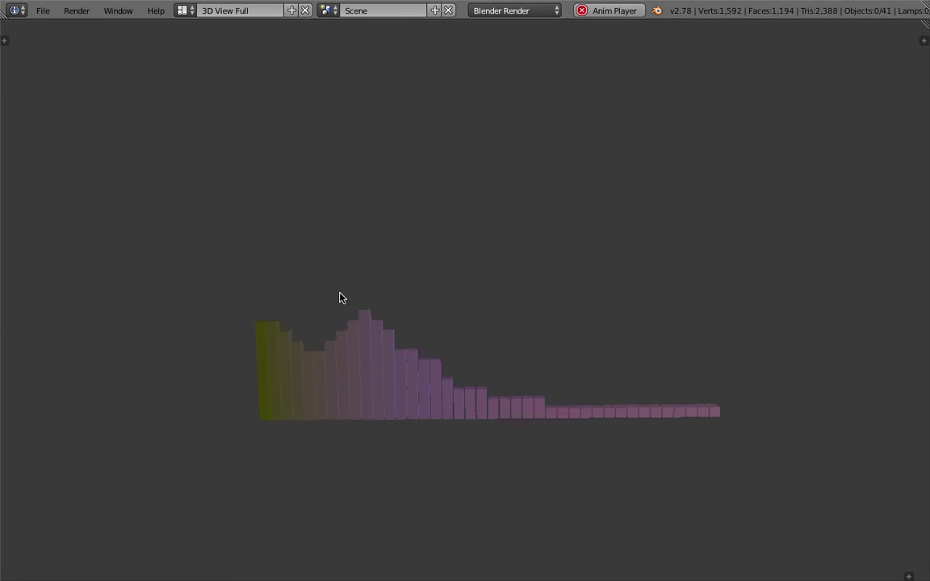
click(185, 10)
click(211, 60)
key(Escape)
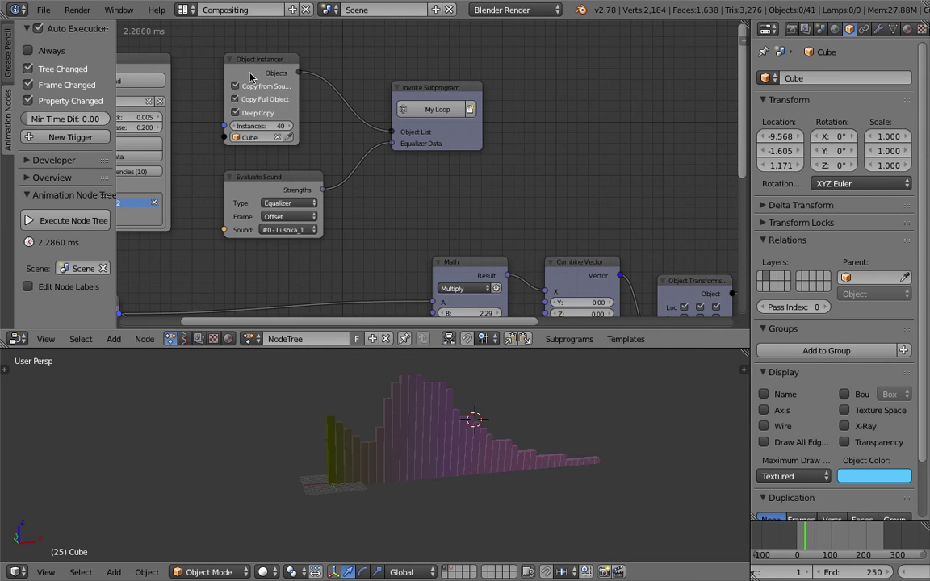
click(185, 9)
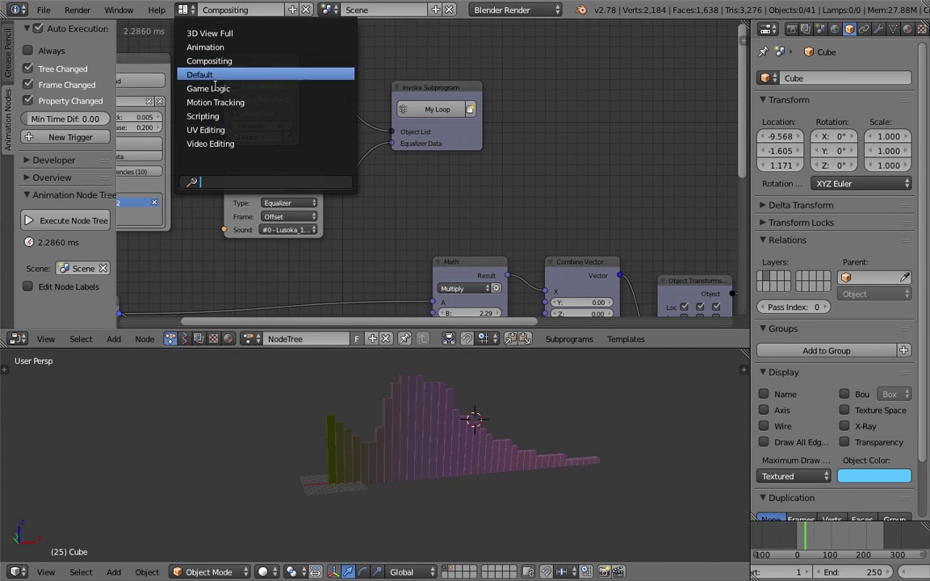
click(222, 143)
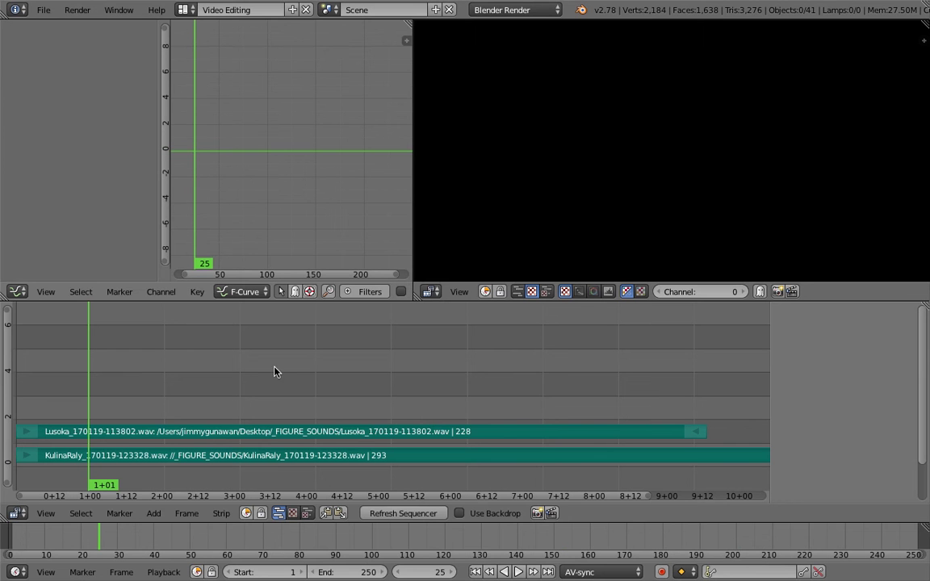
right_click(225, 458)
key(x)
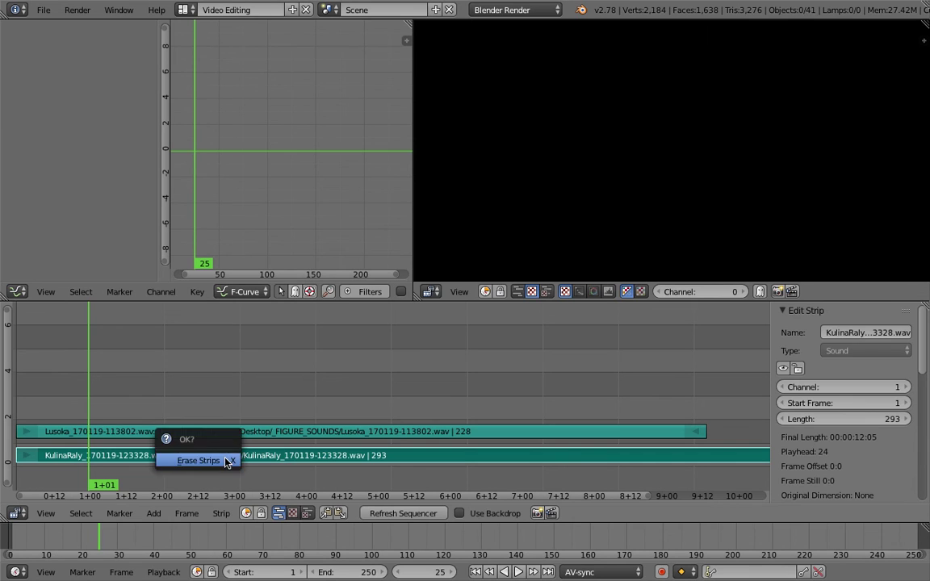
click(228, 404)
Play the Lusoka equalizer animation in the 3D View Full layout, stop it, and return to the Compositing layout
click(187, 9)
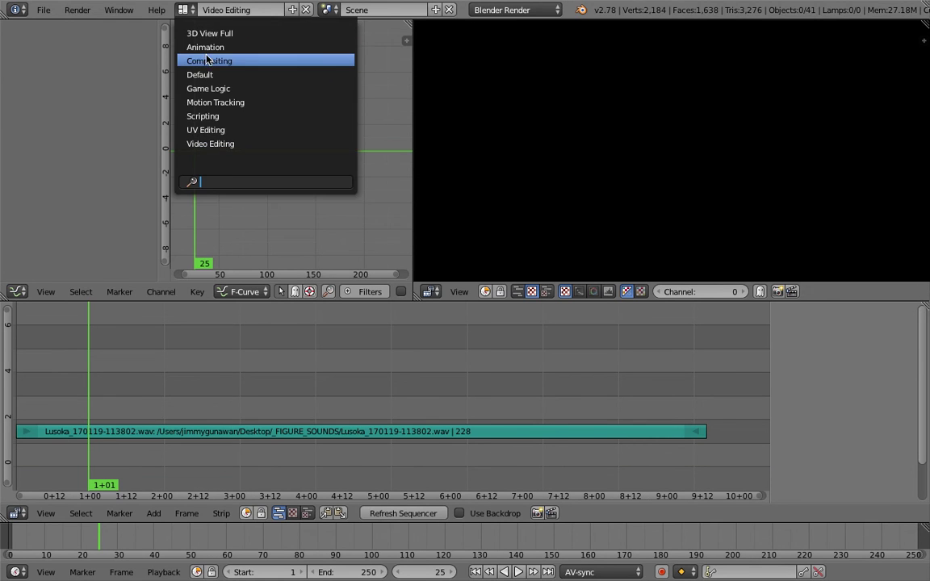
click(208, 60)
click(184, 10)
click(197, 33)
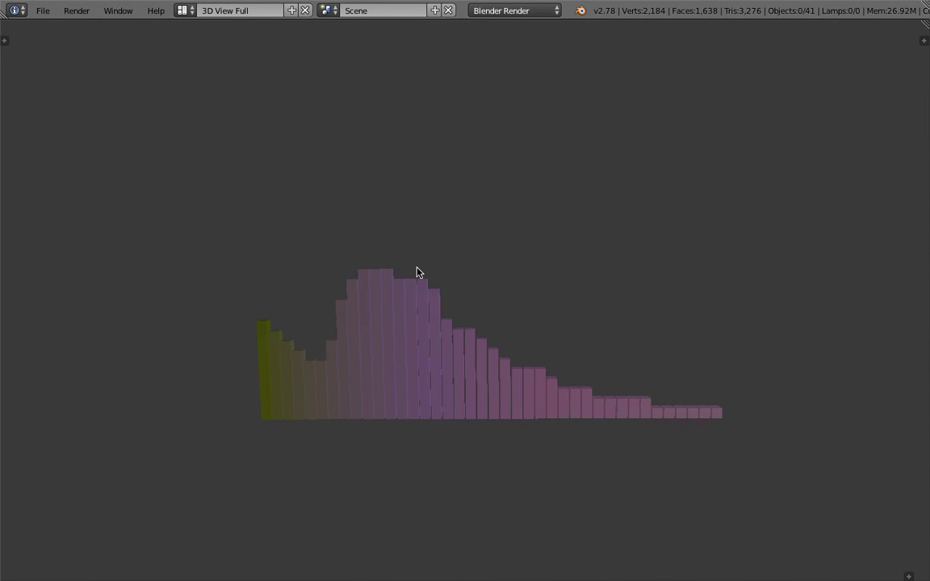
key(alt+a)
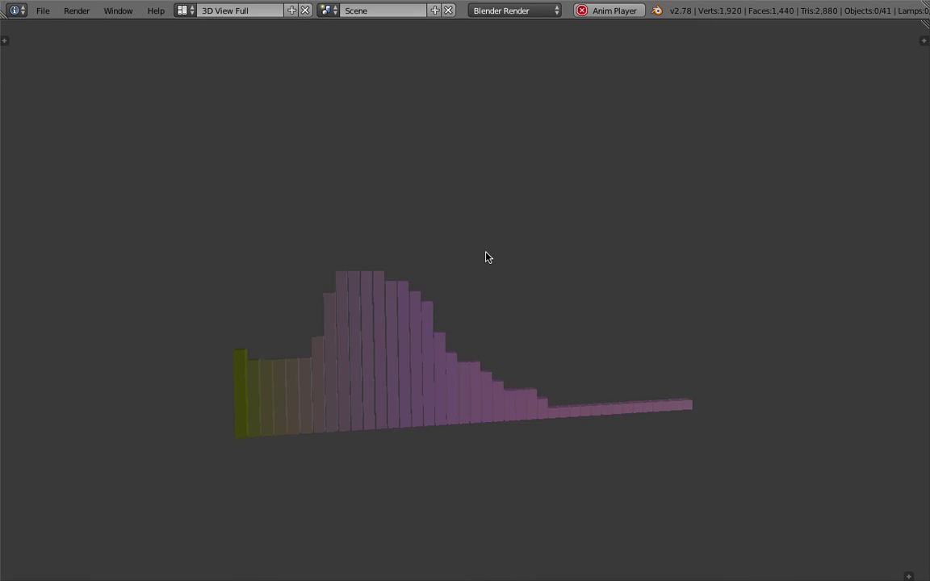
middle_drag(425, 391, 535, 334)
scroll(451, 347, up, 2)
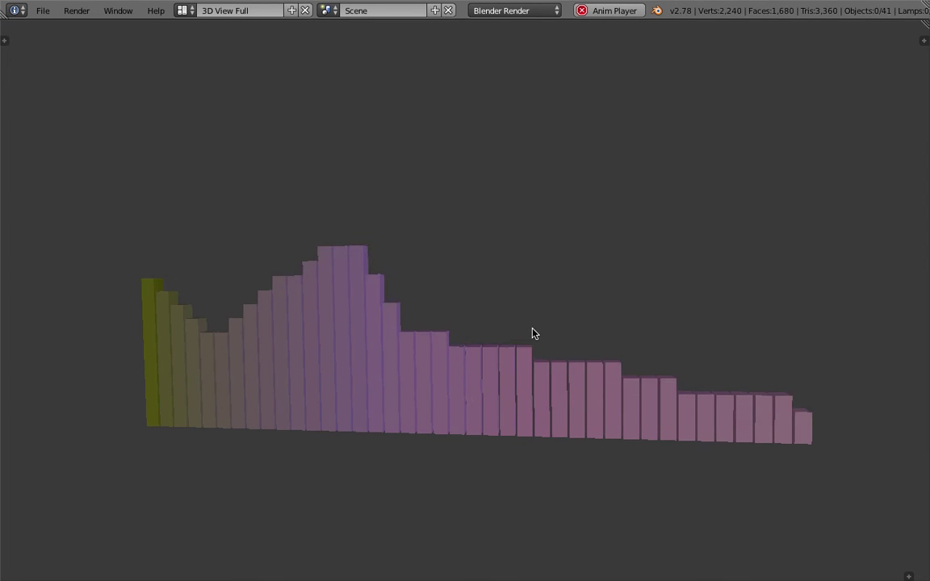
middle_drag(417, 357, 397, 313)
scroll(366, 384, down, 2)
key(Escape)
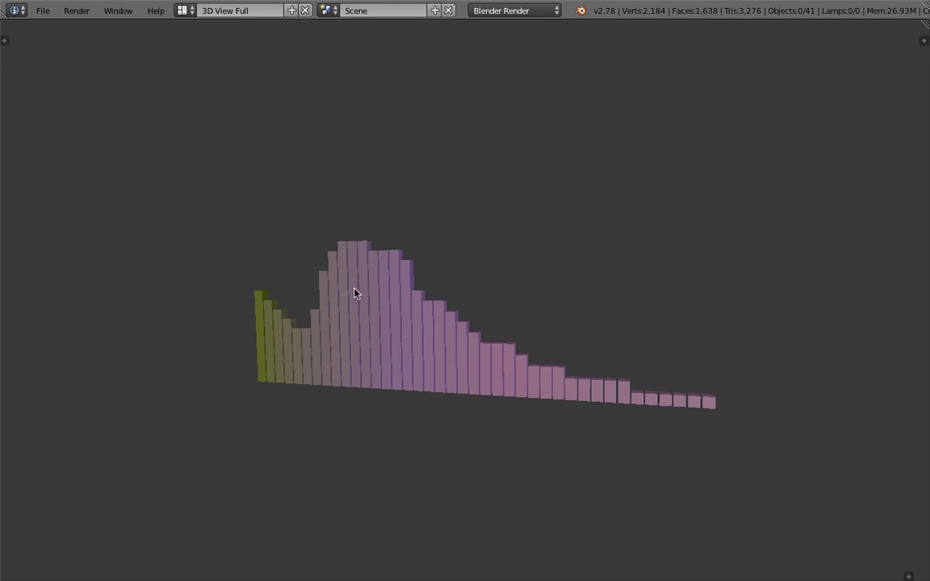
click(185, 12)
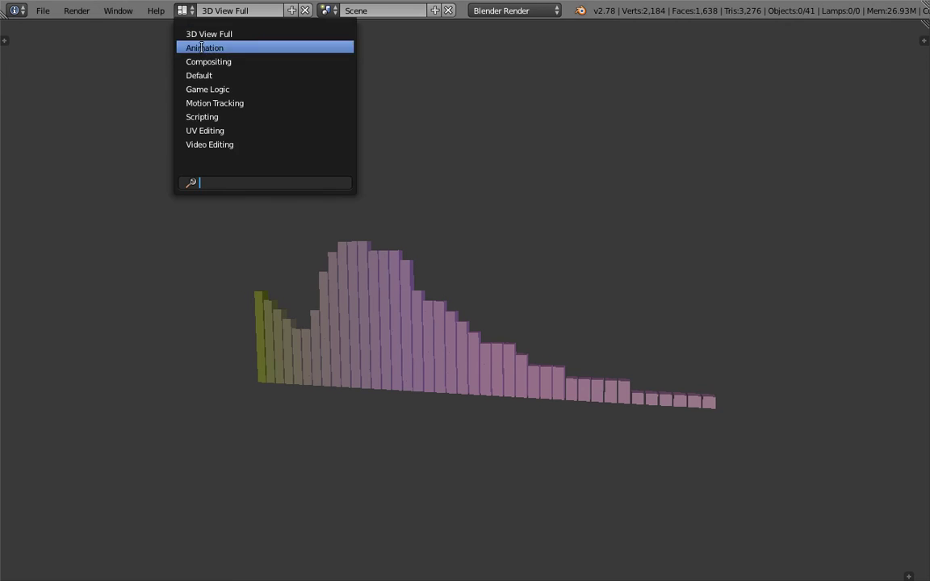
click(208, 61)
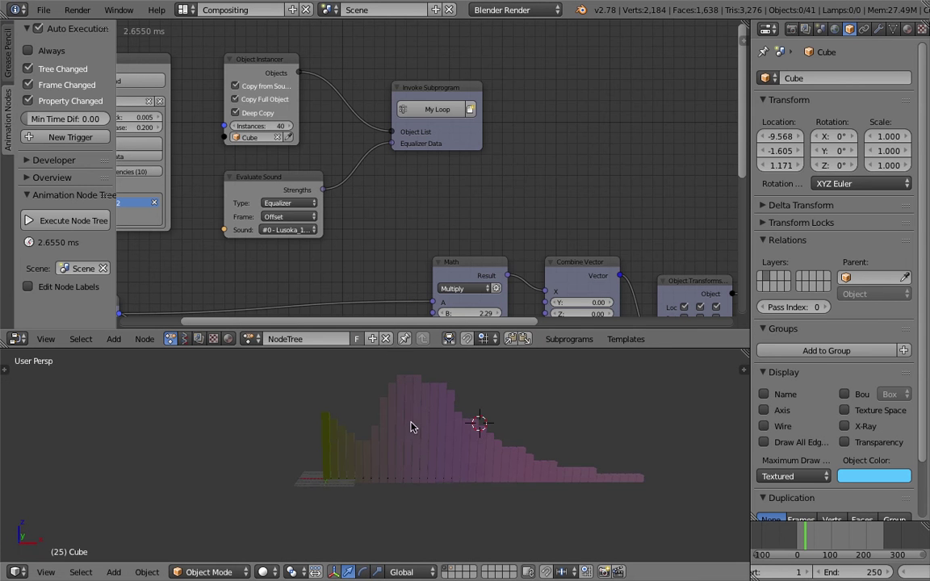
Turn off the Tree Changed, Frame Changed and Property Changed execution triggers and collapse the Auto Execution settings
shift+middle_drag(410, 422, 367, 420)
click(501, 397)
shift+middle_drag(501, 397, 240, 418)
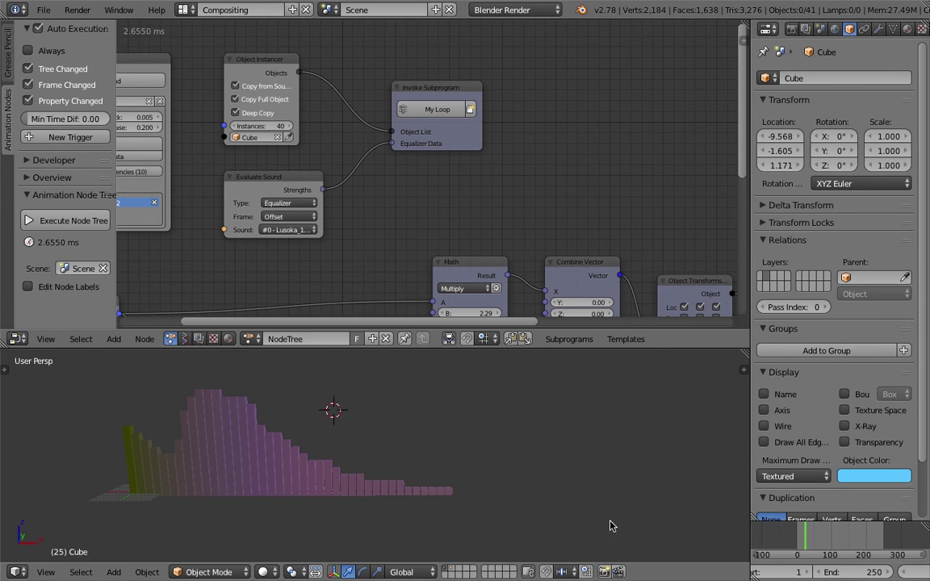
click(42, 69)
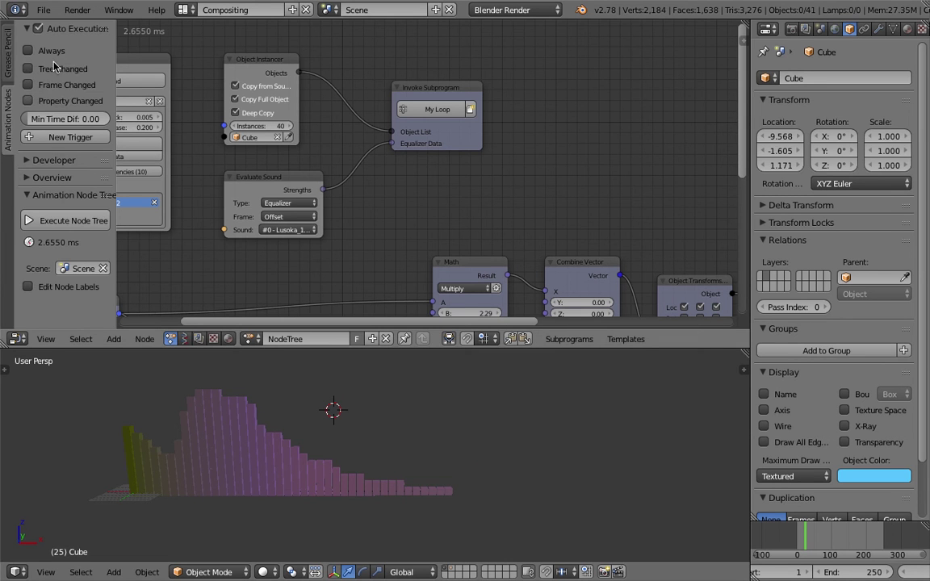
click(48, 29)
Handwrite "FFT" with the Grease Pencil in the empty space beside the equalizer columns and circle it
shift+middle_drag(402, 473, 376, 468)
mouse_move(380, 390)
mouse_down()
mouse_move(377, 415)
mouse_move(376, 391)
mouse_move(414, 416)
mouse_move(410, 386)
mouse_move(425, 397)
mouse_move(426, 384)
mouse_up()
drag(445, 383, 444, 412)
mouse_move(420, 368)
mouse_down()
mouse_move(385, 368)
mouse_move(475, 369)
mouse_up()
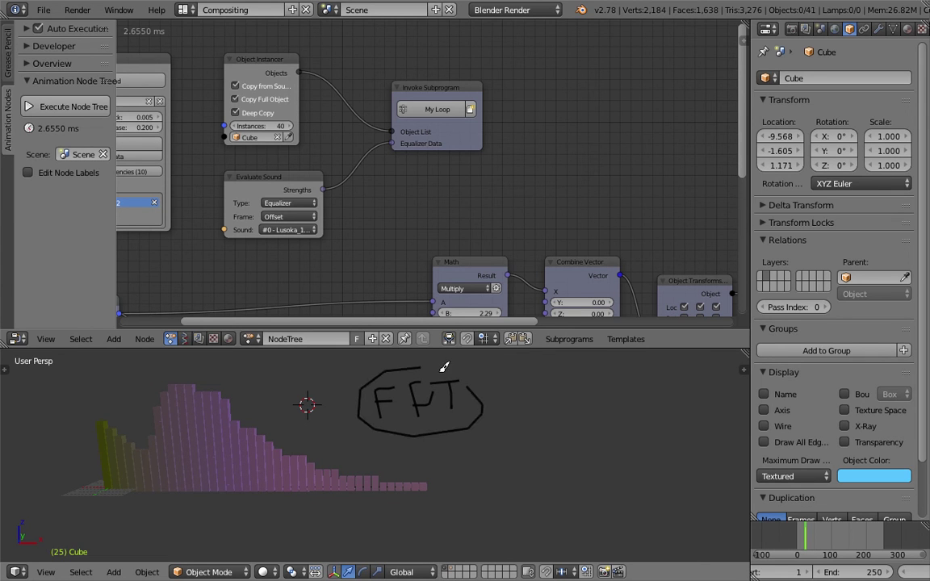
Sketch a jagged waveform beside the FFT note with an arrow pointing back towards it, and circle FFT again
mouse_move(463, 368)
shift+middle_down()
mouse_move(419, 415)
mouse_move(387, 411)
shift+middle_up()
mouse_move(389, 403)
mouse_down()
mouse_move(401, 394)
mouse_move(431, 425)
mouse_move(461, 408)
mouse_move(513, 413)
mouse_move(535, 397)
mouse_up()
mouse_move(530, 457)
mouse_down()
mouse_move(460, 461)
mouse_move(488, 468)
mouse_up()
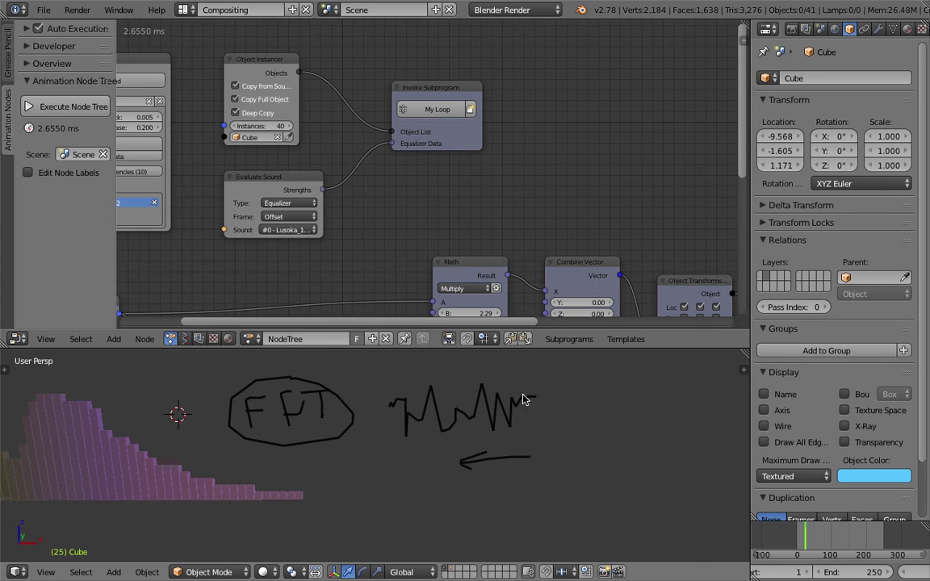
mouse_move(234, 374)
mouse_down()
mouse_move(263, 455)
mouse_move(301, 370)
mouse_up()
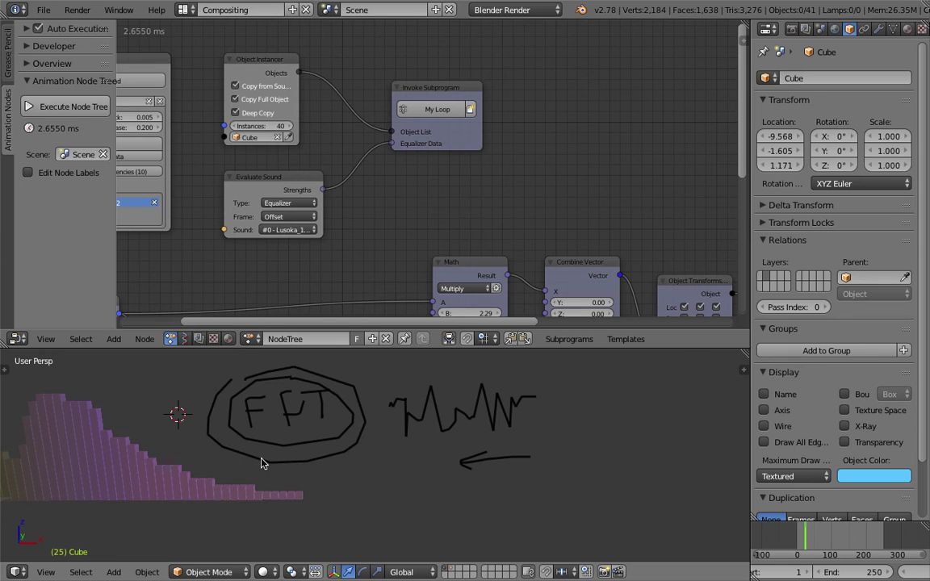
Sketch a square beyond the waveform with corners labelled A, B, C and D, and fill it with tangled scribbled lines
shift+middle_drag(480, 436, 290, 415)
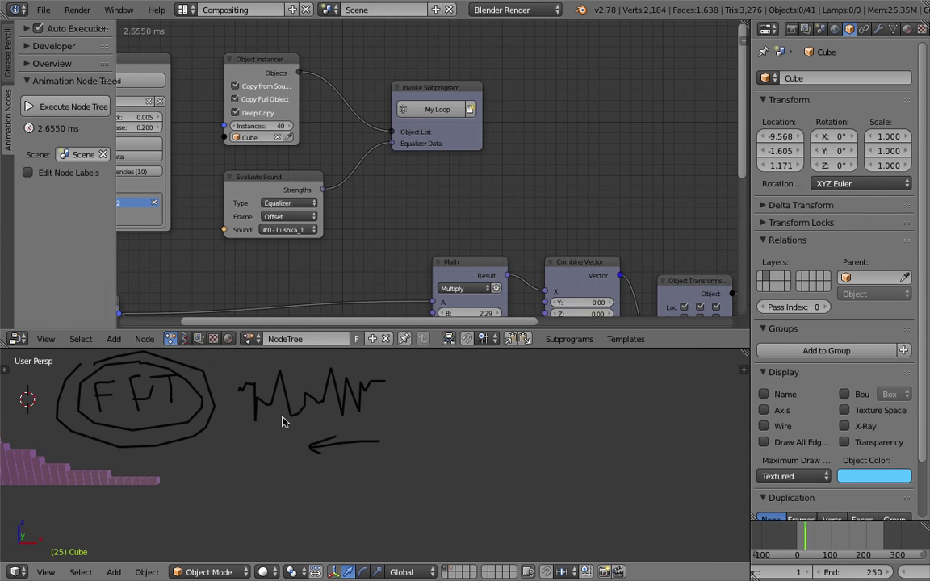
shift+middle_drag(468, 404, 391, 405)
mouse_move(381, 409)
mouse_down()
mouse_move(391, 498)
mouse_move(519, 500)
mouse_move(517, 393)
mouse_move(381, 408)
mouse_up()
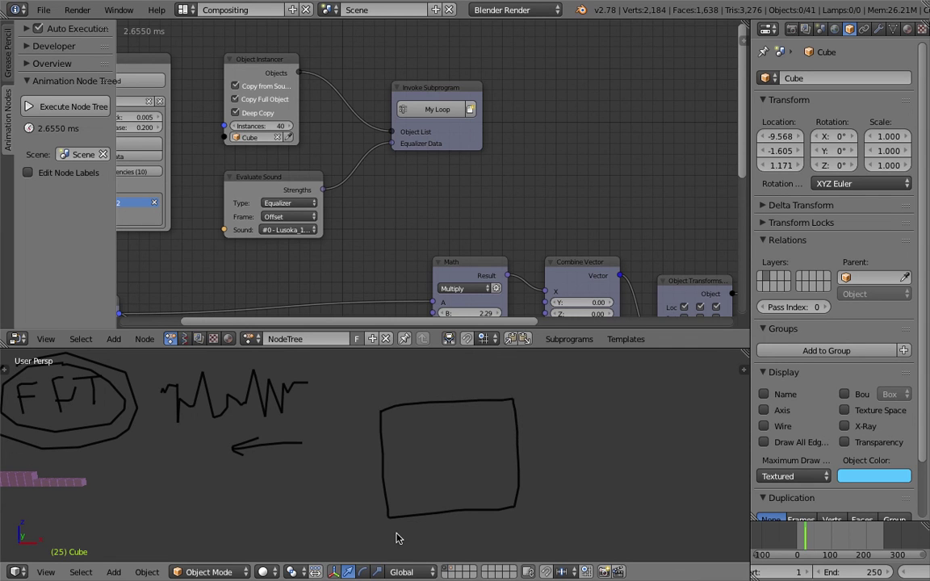
drag(392, 536, 379, 539)
drag(523, 501, 526, 517)
mouse_move(520, 400)
mouse_down()
mouse_move(533, 385)
mouse_move(534, 402)
mouse_up()
drag(360, 402, 363, 421)
mouse_move(399, 501)
mouse_down()
mouse_move(421, 465)
mouse_move(472, 449)
mouse_move(499, 417)
mouse_move(414, 437)
mouse_move(467, 458)
mouse_move(443, 482)
mouse_move(434, 415)
mouse_move(408, 452)
mouse_move(504, 442)
mouse_move(457, 421)
mouse_move(411, 423)
mouse_up()
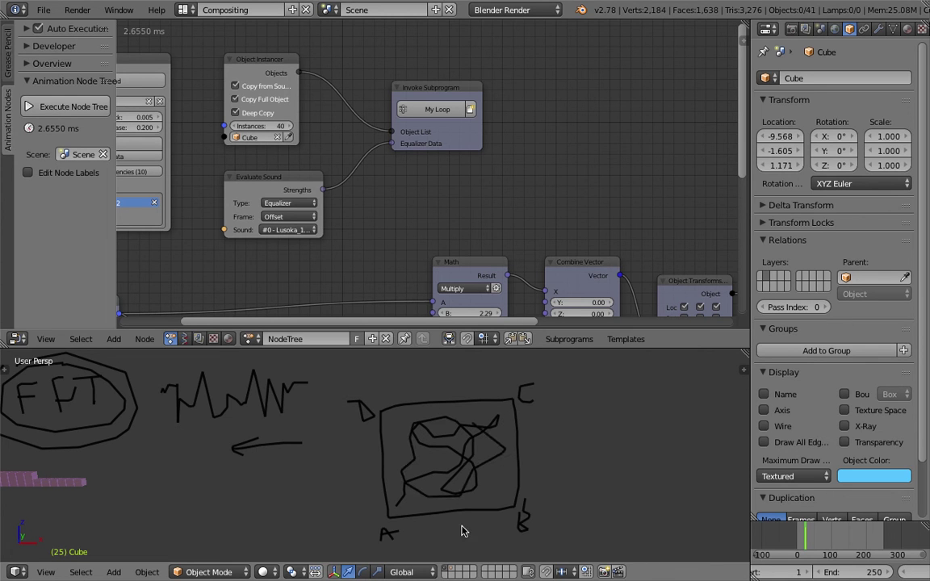
mouse_move(460, 450)
mouse_down()
mouse_move(450, 422)
mouse_move(433, 432)
mouse_move(496, 441)
mouse_move(479, 484)
mouse_move(533, 472)
mouse_up()
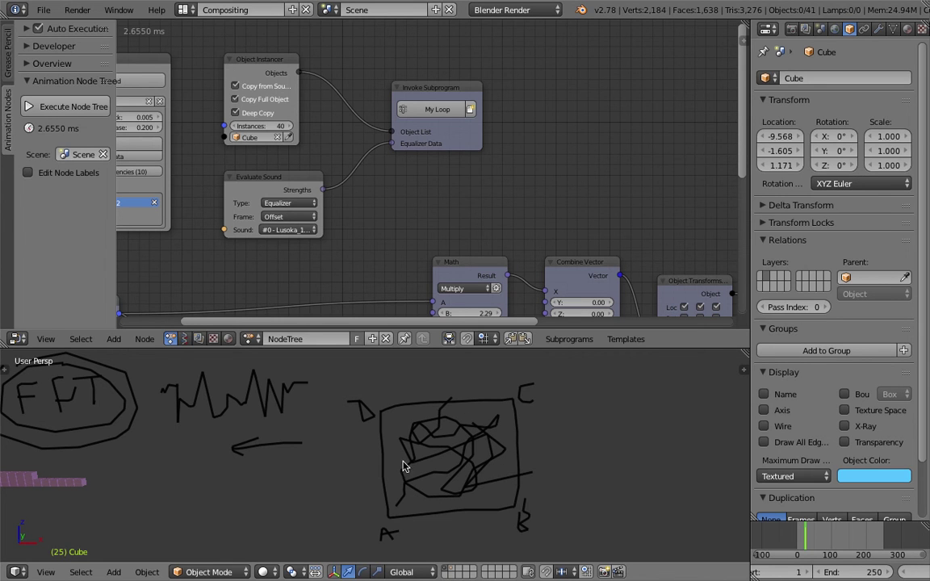
Sketch an arrow pointing at the labelled square and a question mark behind the arrow
shift+middle_drag(545, 448, 431, 458)
mouse_move(489, 433)
mouse_down()
mouse_move(413, 444)
mouse_move(429, 452)
mouse_up()
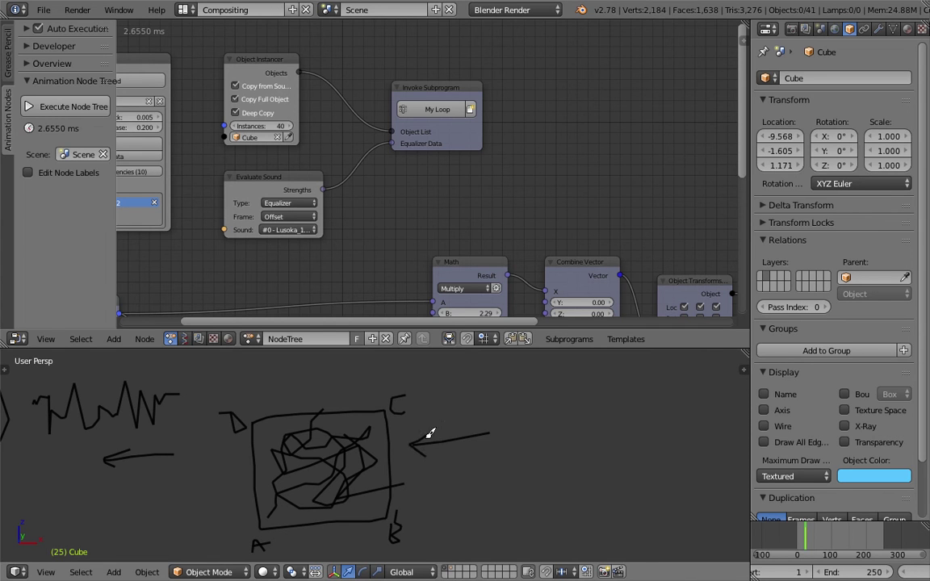
mouse_move(502, 411)
mouse_down()
mouse_move(536, 410)
mouse_move(517, 429)
mouse_up()
click(517, 448)
Add scattered Grease Pencil dots and short strokes around and below the question mark
middle_drag(329, 475, 343, 462)
shift+middle_drag(481, 480, 420, 471)
drag(468, 491, 450, 491)
drag(548, 478, 546, 470)
click(540, 450)
click(528, 441)
click(515, 469)
click(507, 489)
click(543, 491)
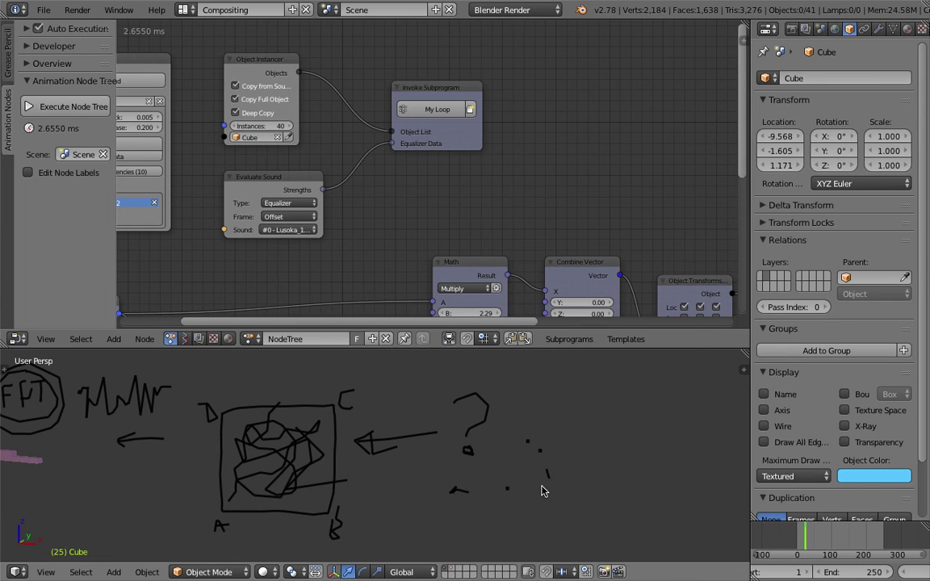
click(559, 467)
click(526, 448)
click(549, 444)
click(514, 424)
mouse_move(511, 441)
middle_down()
mouse_move(443, 442)
mouse_move(399, 381)
mouse_move(443, 459)
middle_up()
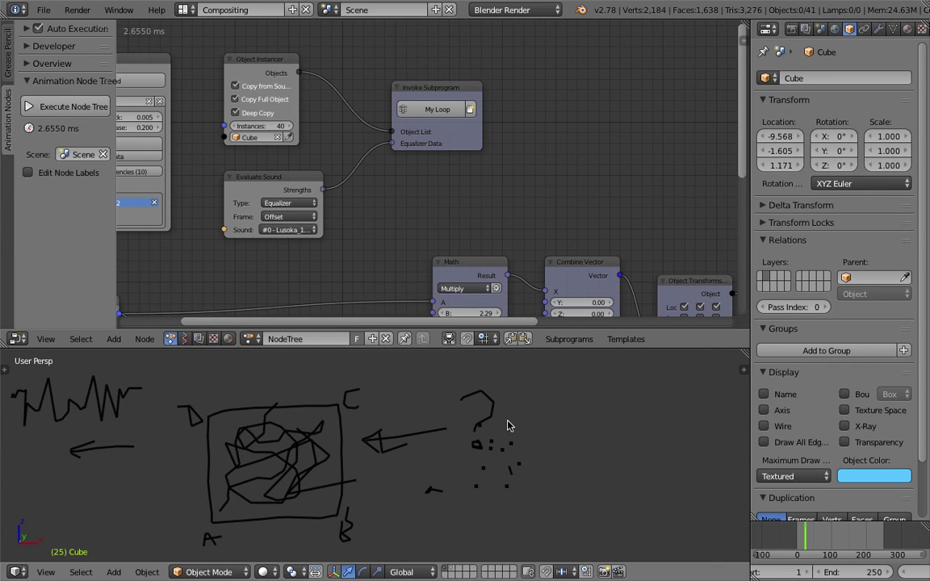